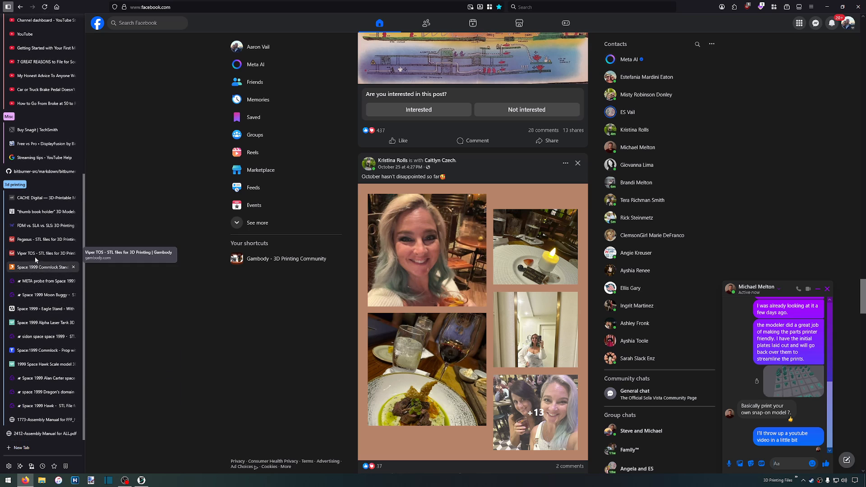
# Open the Pegasus 3D printing model page on Gambody, dismiss the download tutorial and return to the page's image gallery
pyautogui.click(42, 239)
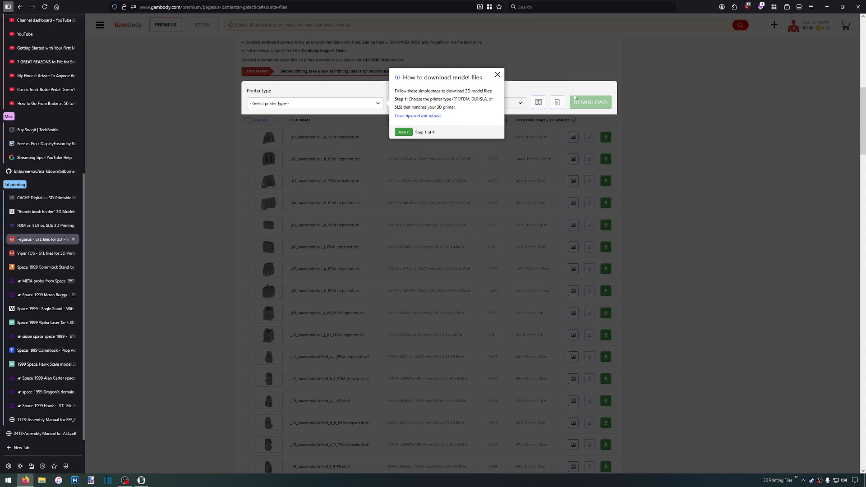
pyautogui.click(497, 75)
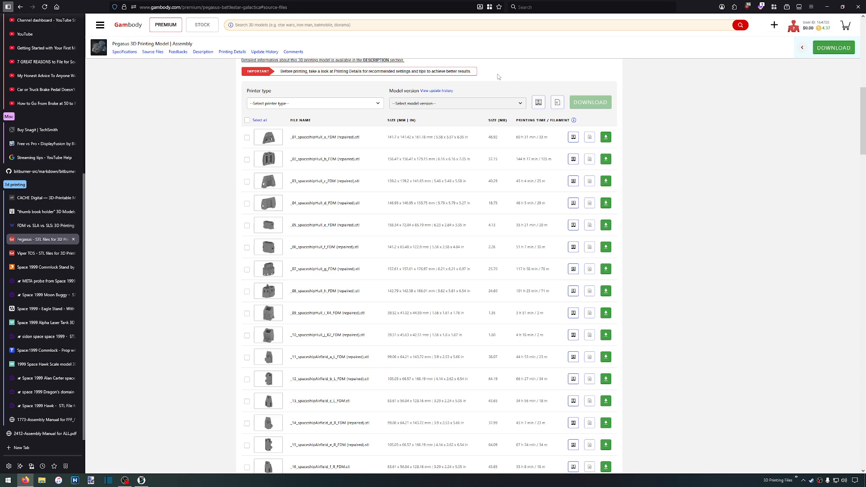
pyautogui.scroll(9, 674, 216)
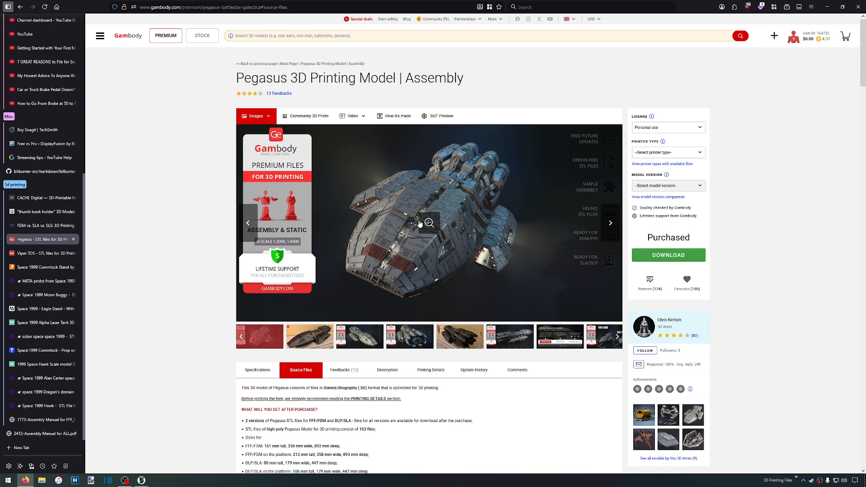
# Enlarge the Pegasus gallery and view the printed model photo, the full ship render, and the rendered and printed engine views
pyautogui.click(330, 336)
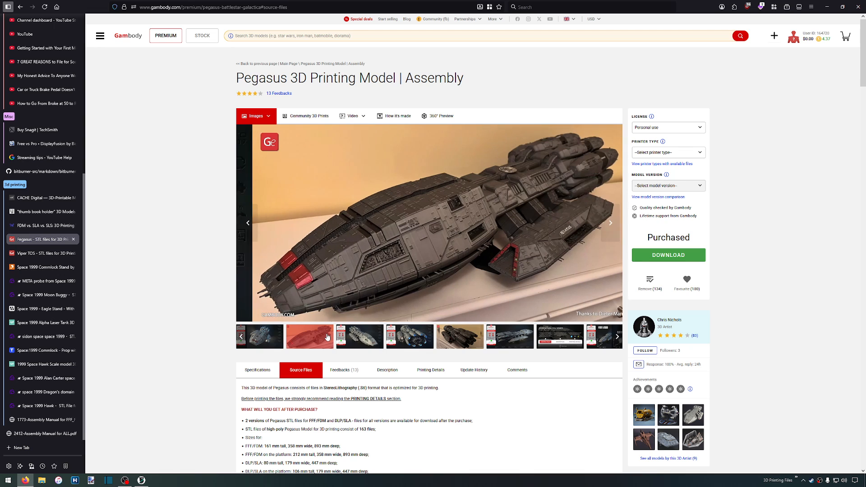
pyautogui.click(430, 224)
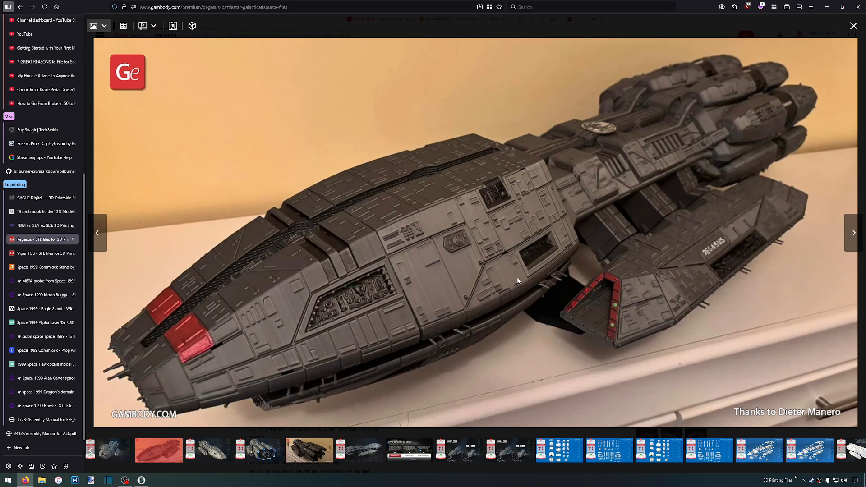
pyautogui.click(208, 454)
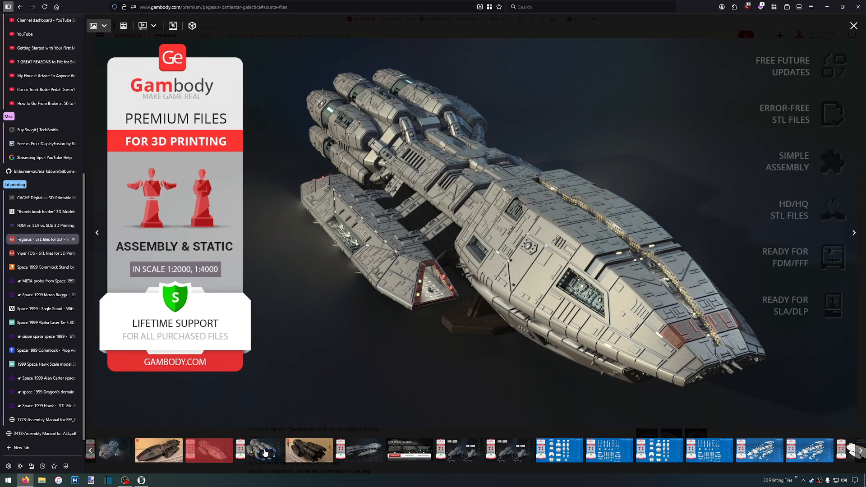
pyautogui.click(265, 452)
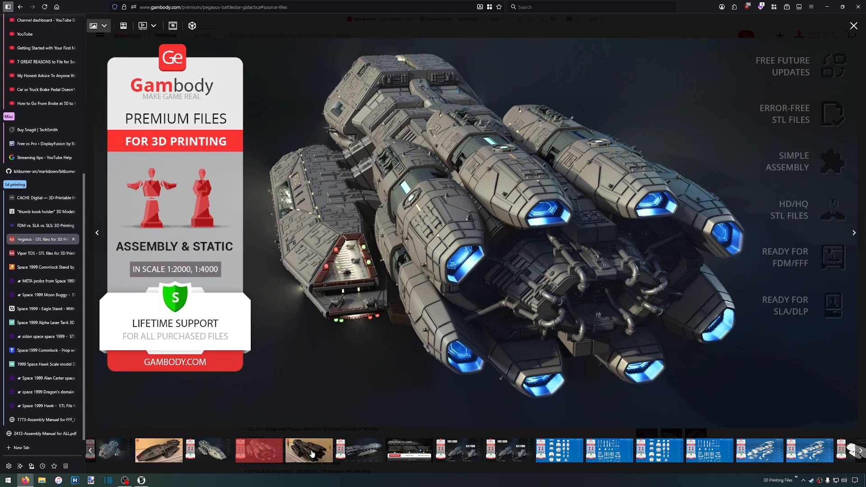
pyautogui.click(311, 454)
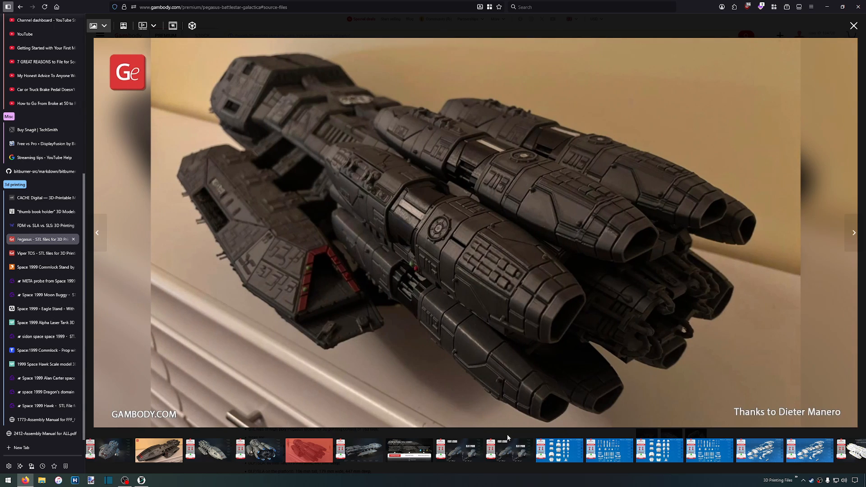
# Browse further through the Pegasus gallery to view the LED wiring tunnels diagram and the render of the ship's front
pyautogui.hscroll(5, 696, 458)
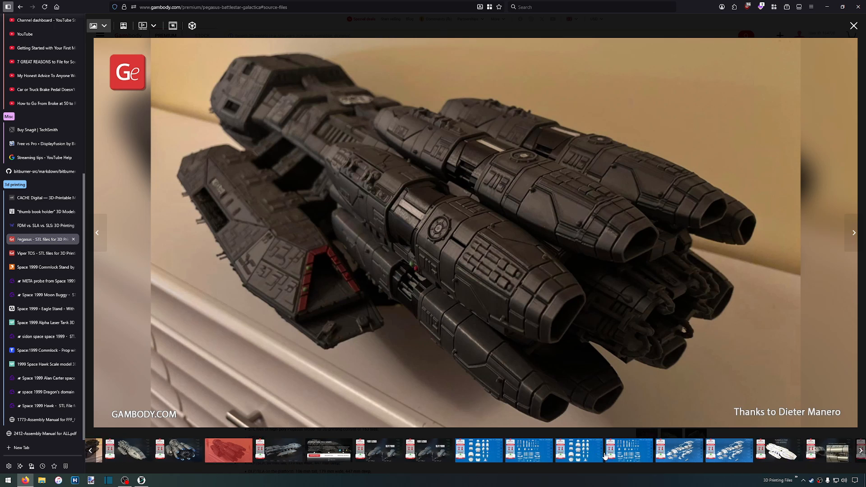
pyautogui.hscroll(1, 556, 451)
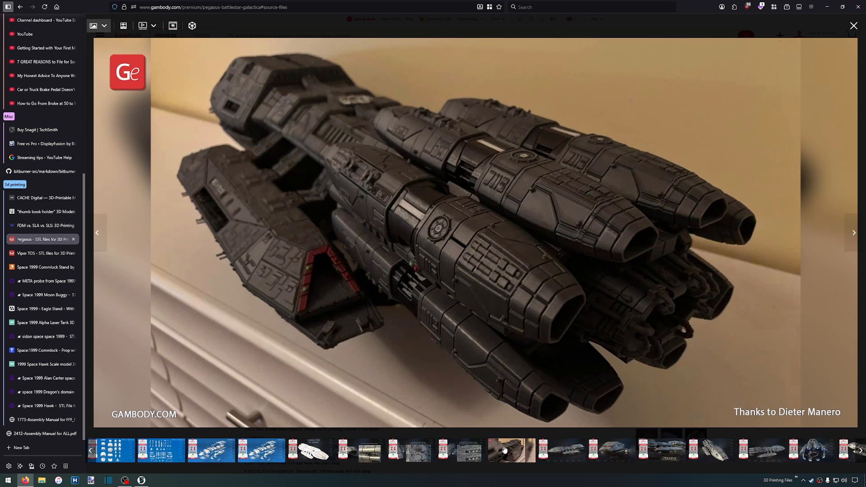
pyautogui.click(311, 451)
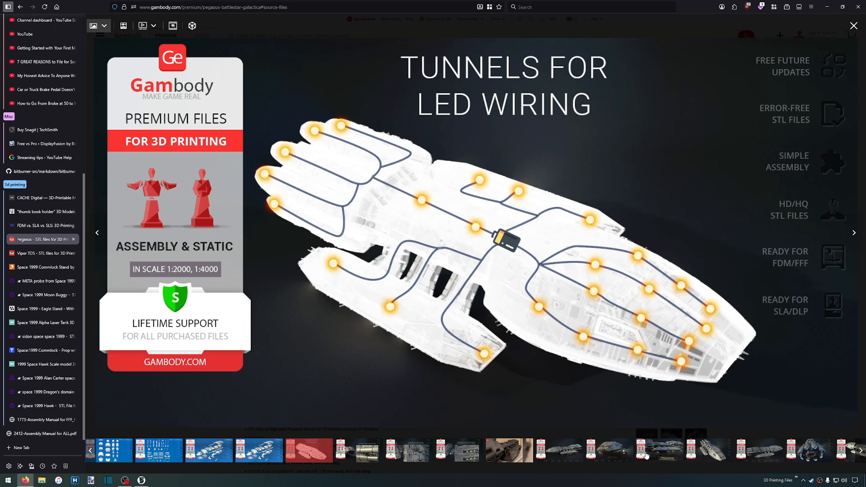
pyautogui.click(610, 457)
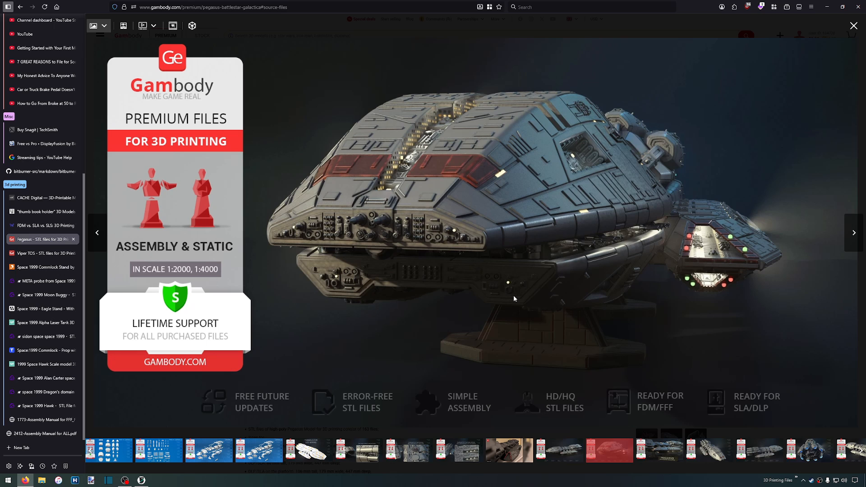
# Switch to the open Amazon page and search for "fdm filament"
pyautogui.scroll(8, 39, 83)
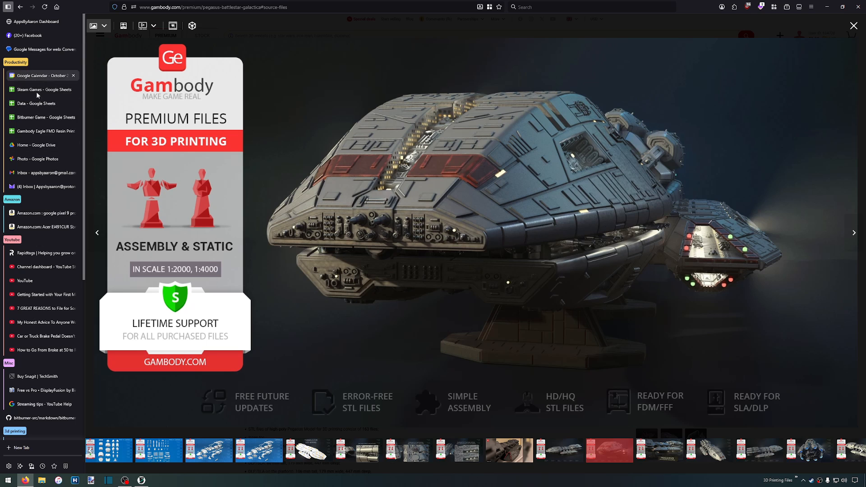
pyautogui.click(32, 213)
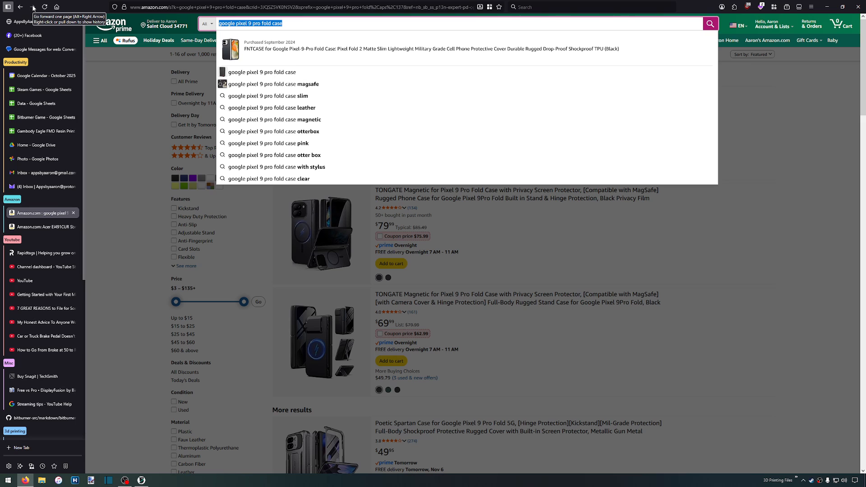
pyautogui.write('fdm')
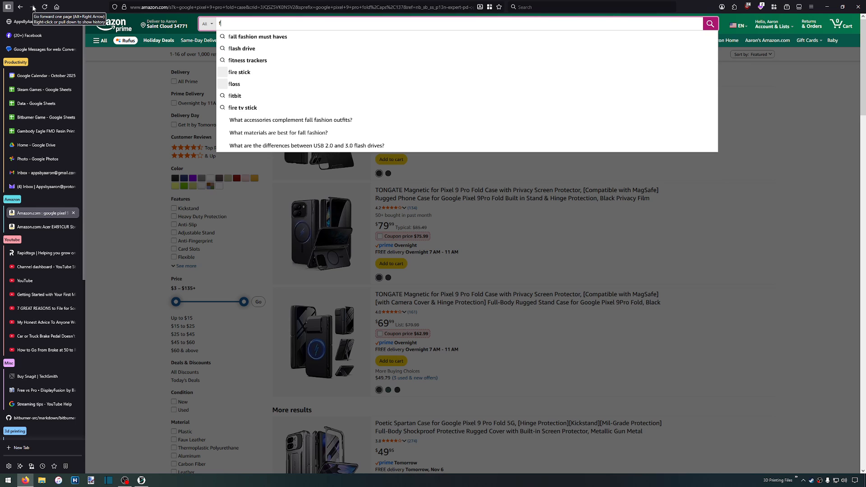
pyautogui.press('Down')
pyautogui.press('Down')
pyautogui.press('Down')
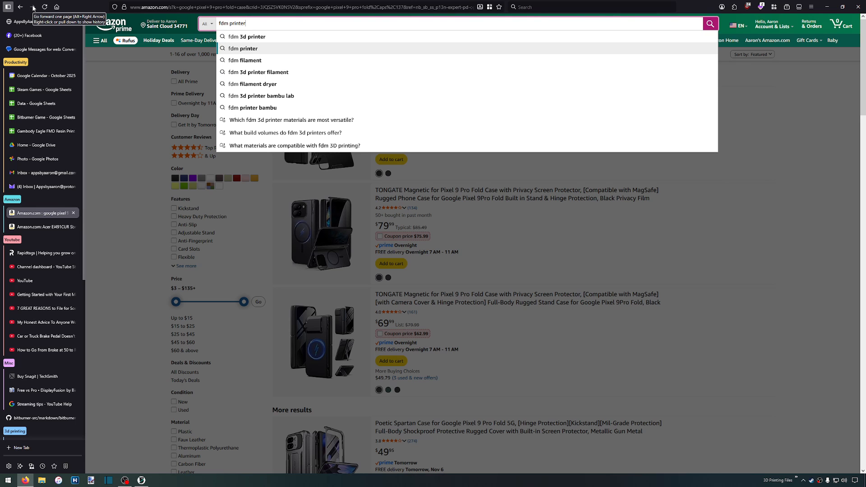
pyautogui.press('Return')
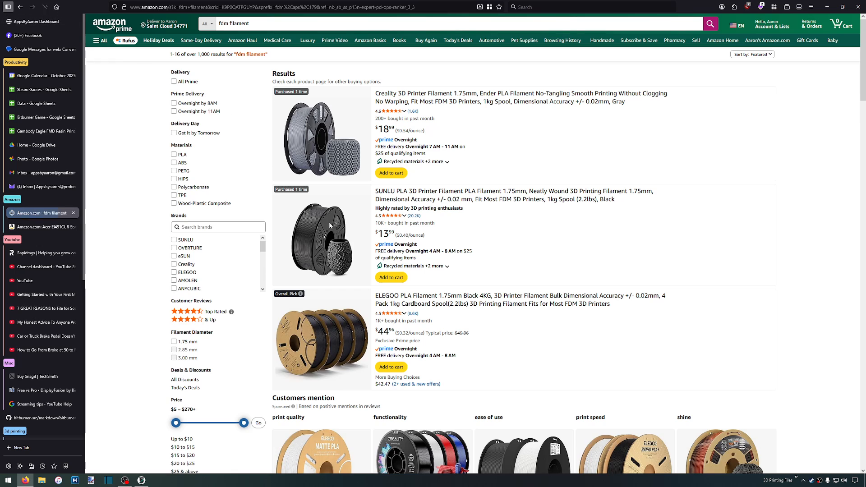
# Examine the filament search results, comparing the prices of single spools and multi-spool packs from the different brands
pyautogui.scroll(-2, 337, 340)
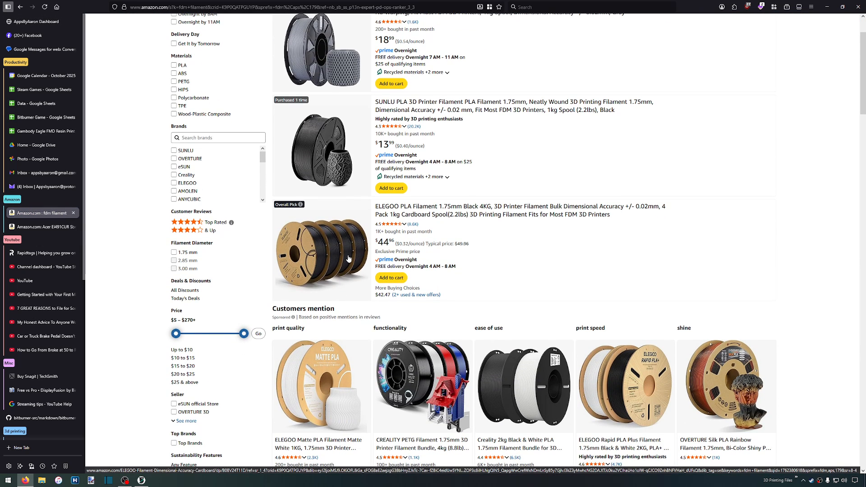
pyautogui.scroll(-5, 330, 264)
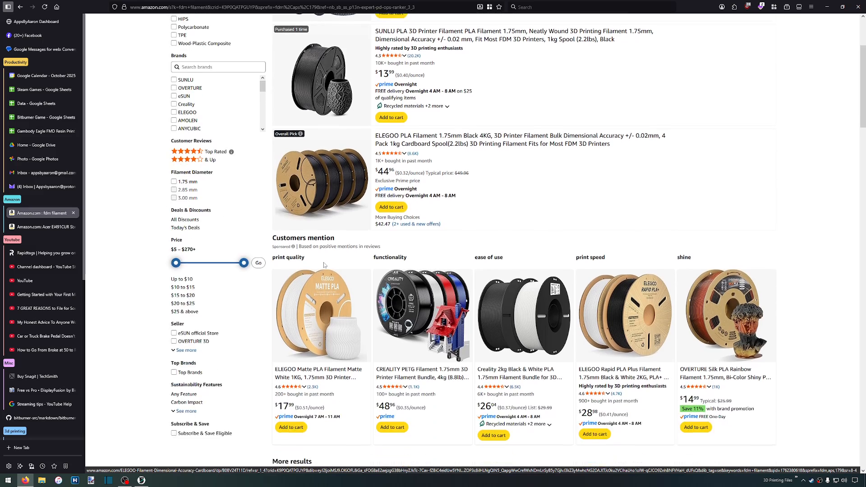
pyautogui.scroll(1, 324, 266)
pyautogui.scroll(-4, 326, 265)
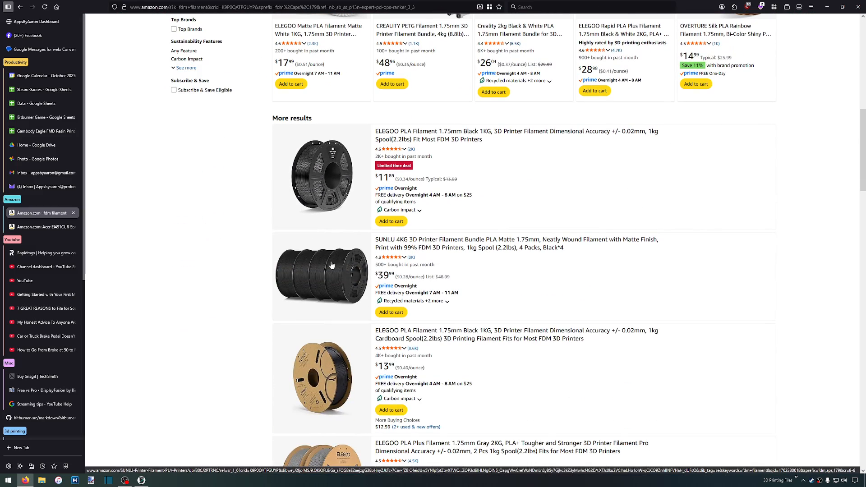
pyautogui.scroll(-4, 339, 295)
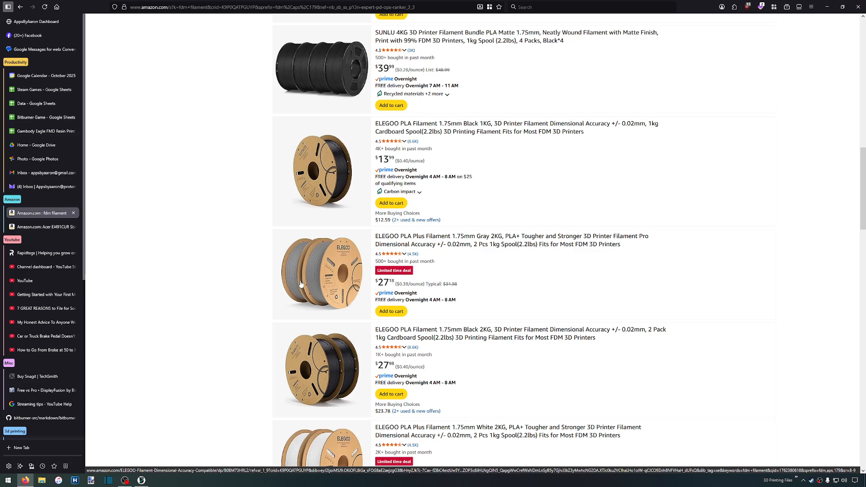
pyautogui.scroll(-4, 301, 283)
pyautogui.scroll(-4, 301, 284)
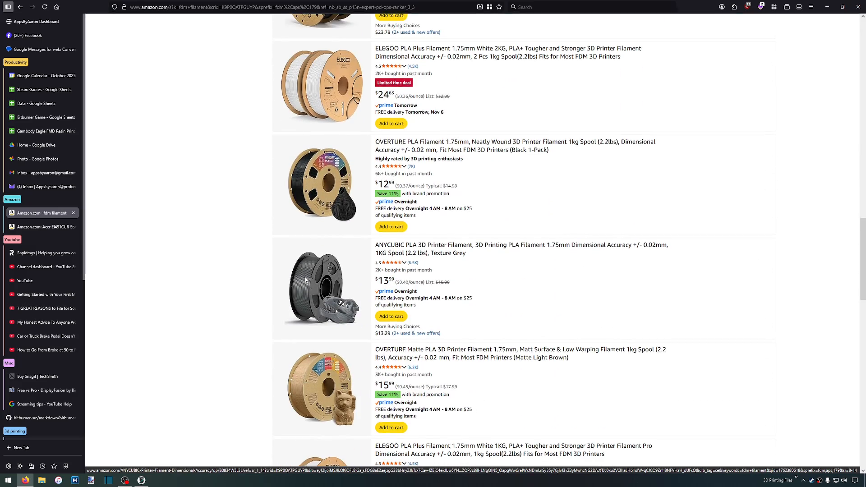
pyautogui.scroll(13, 305, 280)
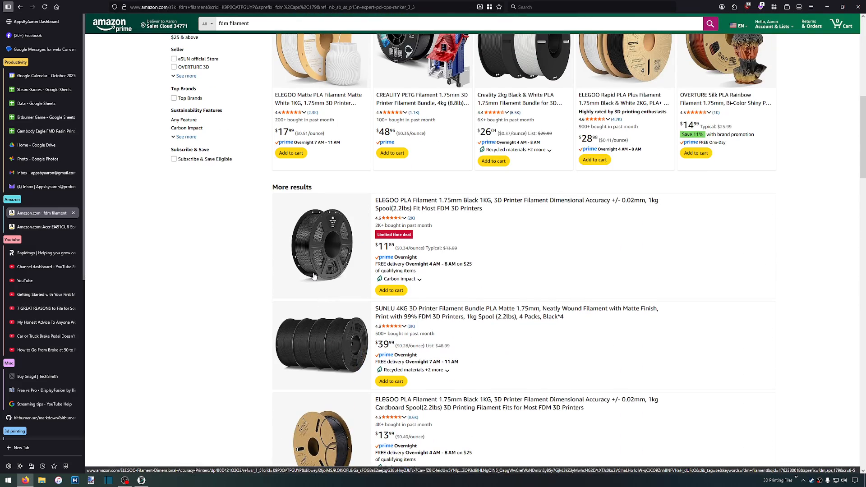
pyautogui.scroll(9, 315, 276)
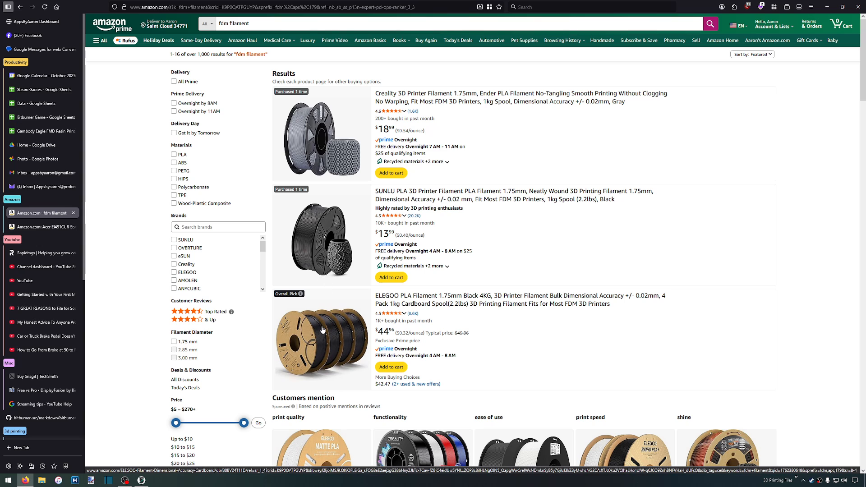
pyautogui.scroll(-3, 319, 278)
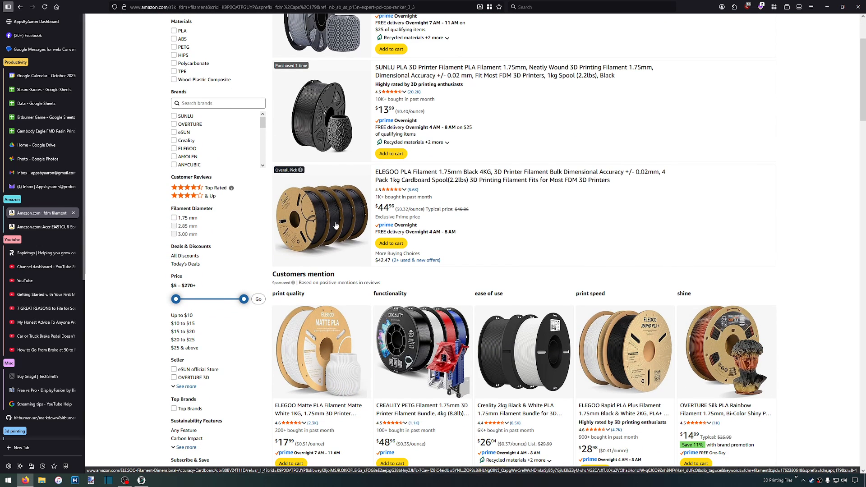
pyautogui.scroll(1, 317, 231)
pyautogui.scroll(2, 317, 231)
pyautogui.scroll(-4, 319, 141)
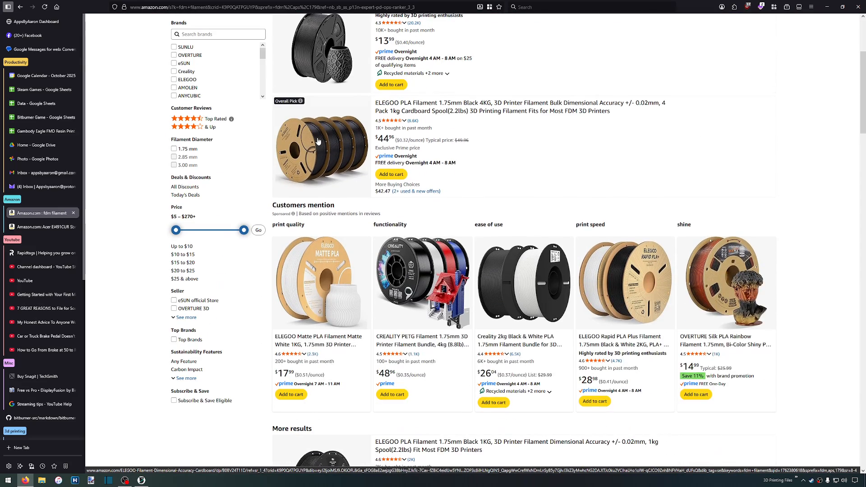
pyautogui.scroll(-6, 318, 141)
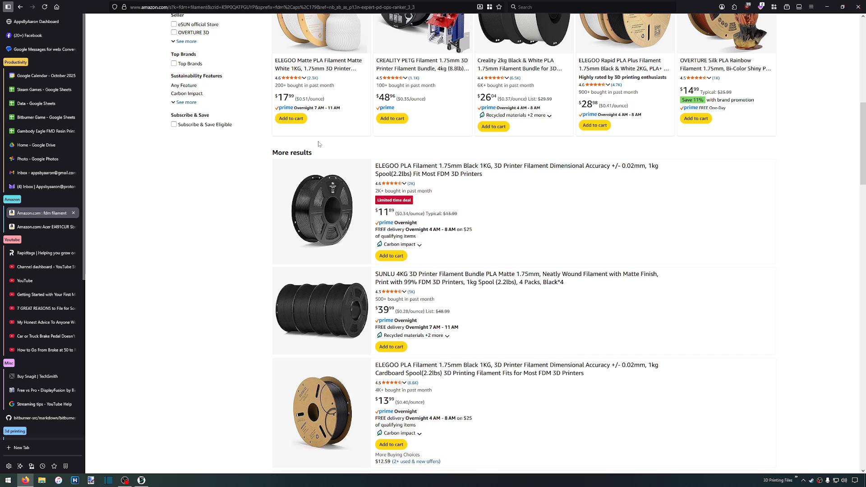
pyautogui.scroll(-4, 319, 145)
pyautogui.scroll(-2, 319, 145)
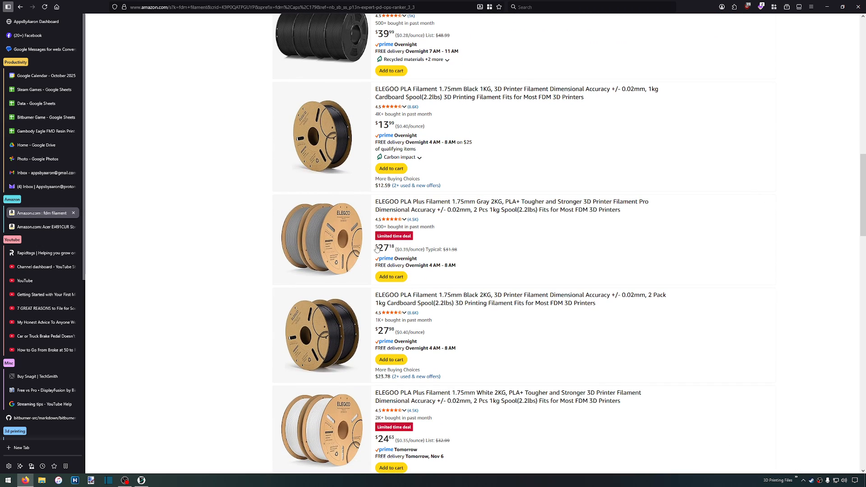
# Open the SUNLU 4KG black matte PLA filament bundle and examine its product details and price history
pyautogui.scroll(4, 321, 279)
pyautogui.click(326, 219)
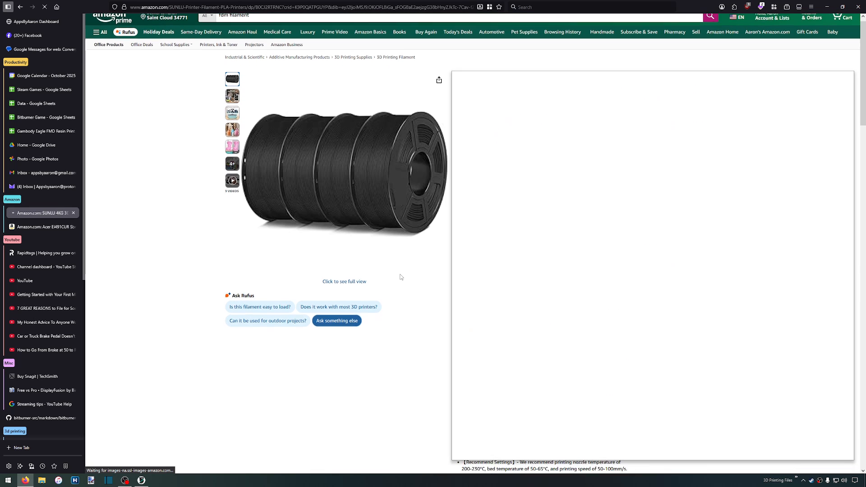
pyautogui.scroll(-2, 404, 269)
pyautogui.scroll(-3, 420, 319)
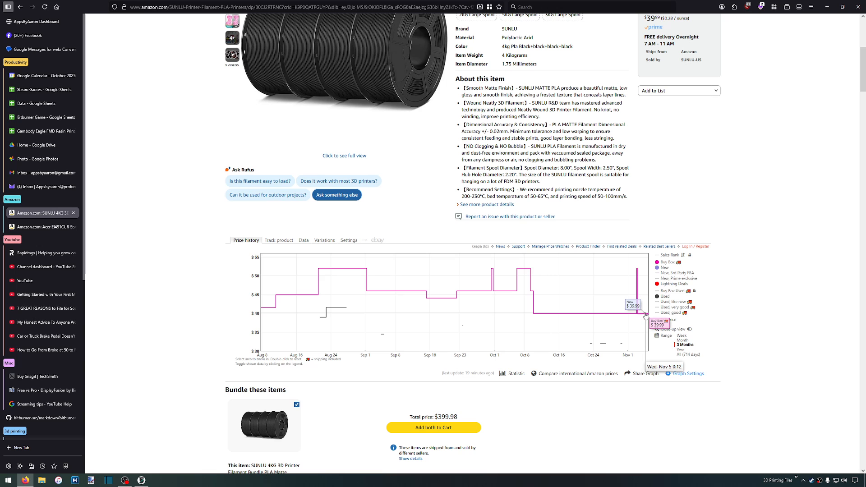
pyautogui.scroll(6, 511, 116)
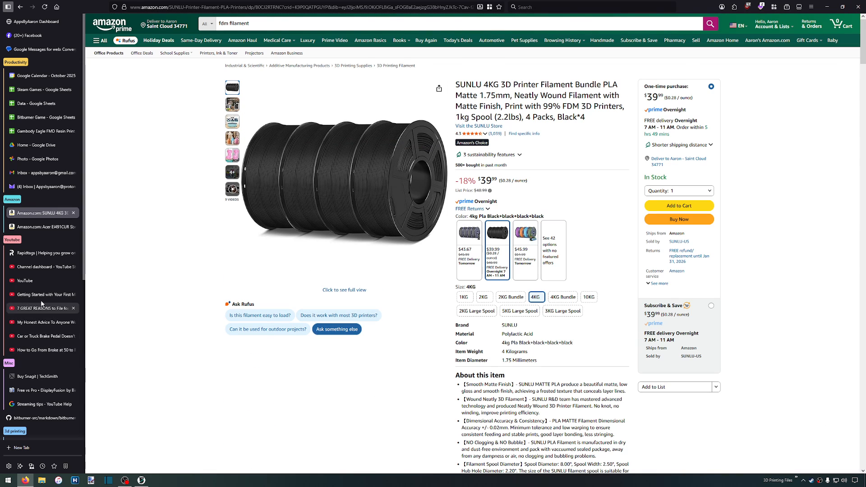
# Return to the Pegasus image gallery and view the side render with the Pegasus Battlestar Galactica nameplate
pyautogui.scroll(-5, 44, 382)
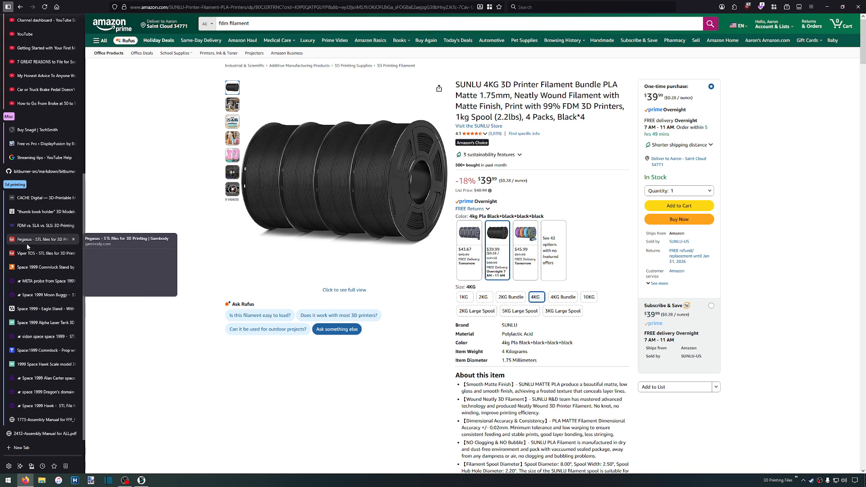
pyautogui.click(45, 241)
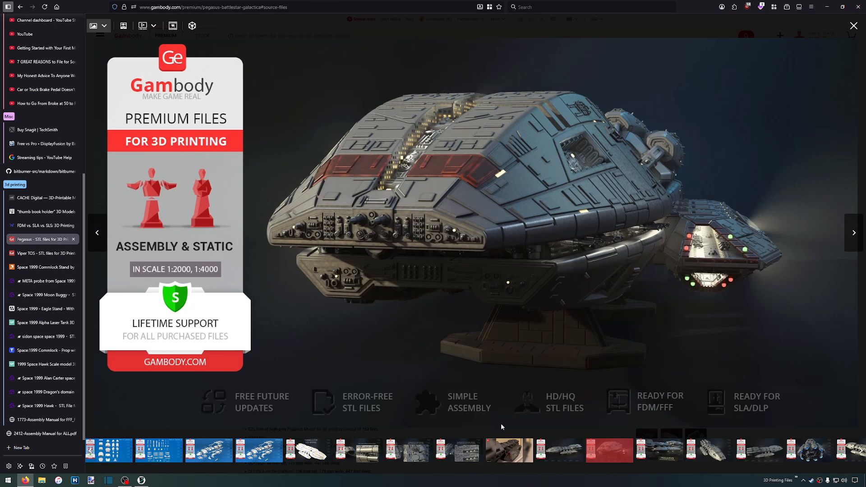
pyautogui.click(669, 453)
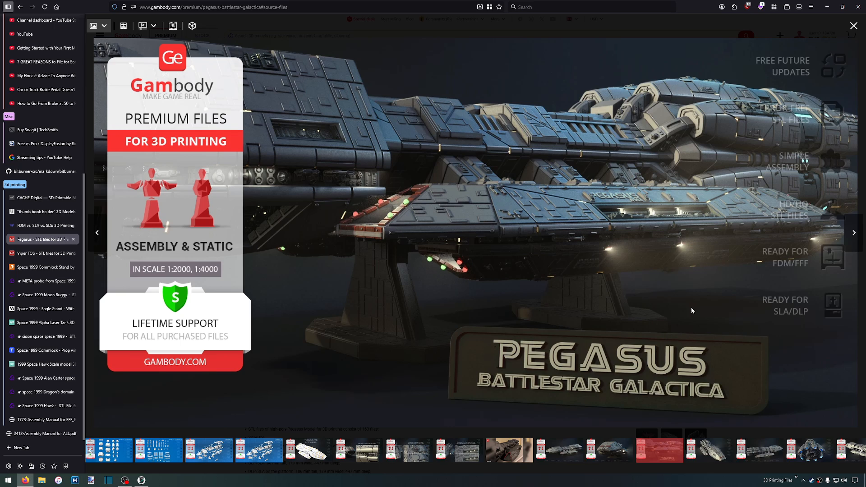
pyautogui.scroll(-5, 643, 451)
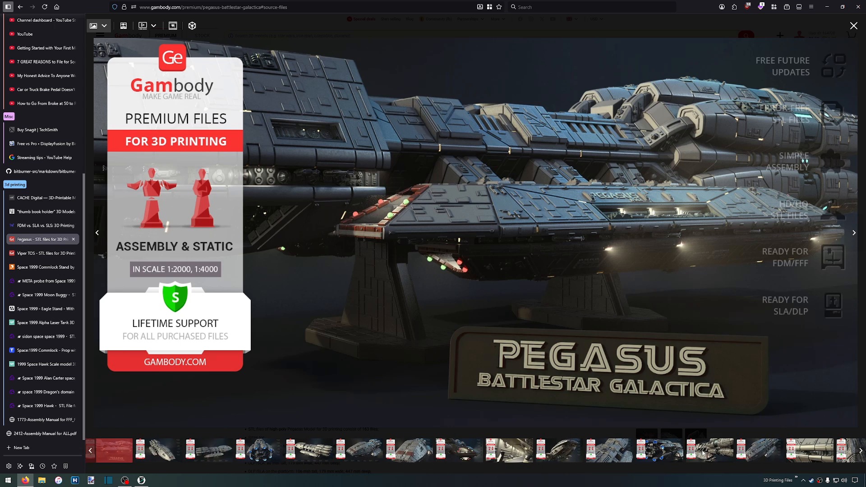
# View the FFF/FDM Cura Slicer image of the Pegasus parts laid out on the print bed
pyautogui.scroll(-6, 719, 453)
pyautogui.click(740, 451)
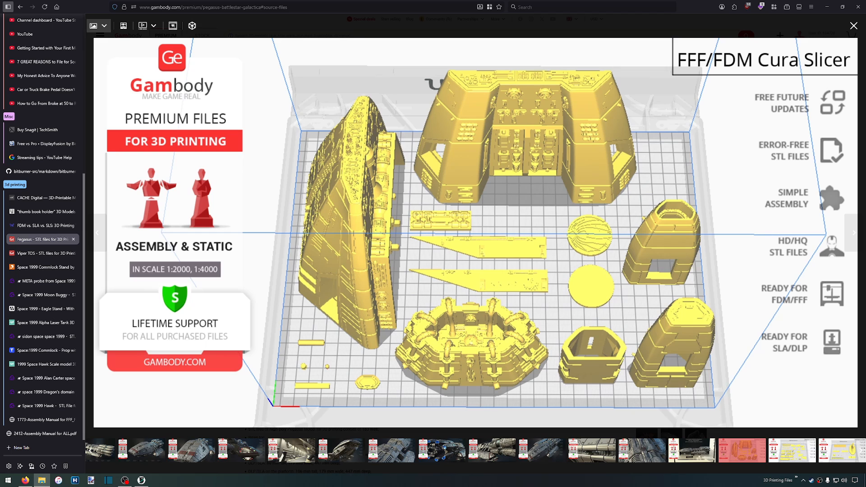
# Switch to File Explorer, open Assembly Models > Battlestar Galactica 2000 > Pegasus_Gambody_FDM, and widen the Name column to look through the STL files
pyautogui.moveTo(441, 0); pyautogui.dragTo(440, 0)
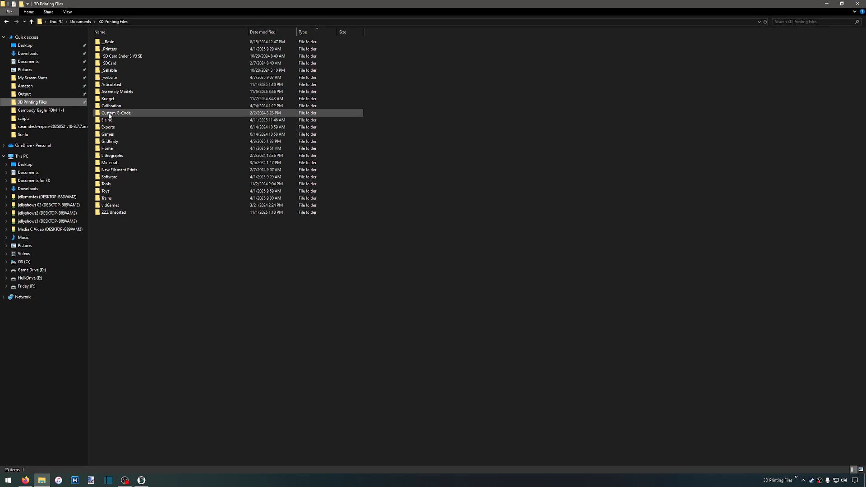
pyautogui.doubleClick(116, 91)
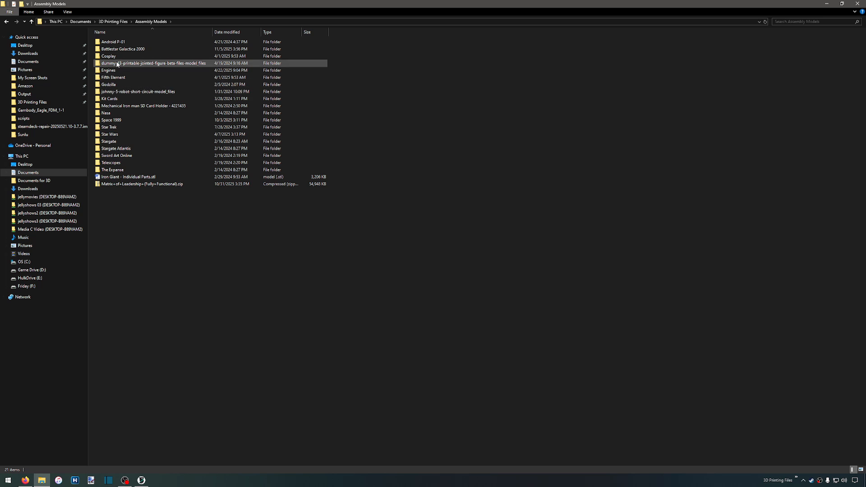
pyautogui.click(129, 50)
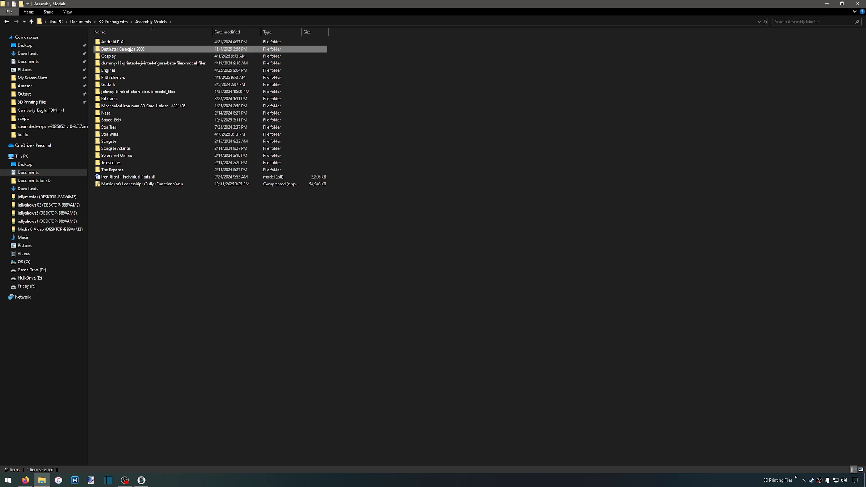
pyautogui.doubleClick(130, 49)
pyautogui.doubleClick(135, 42)
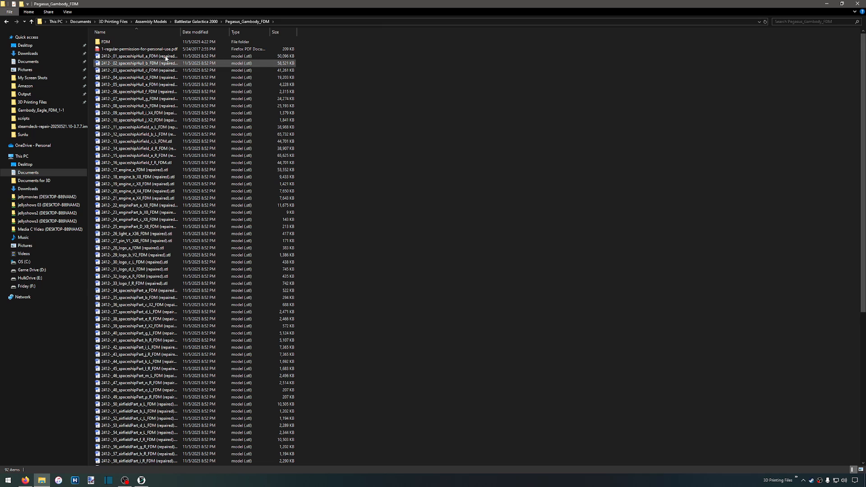
pyautogui.moveTo(180, 33); pyautogui.dragTo(210, 41)
pyautogui.scroll(-10, 201, 91)
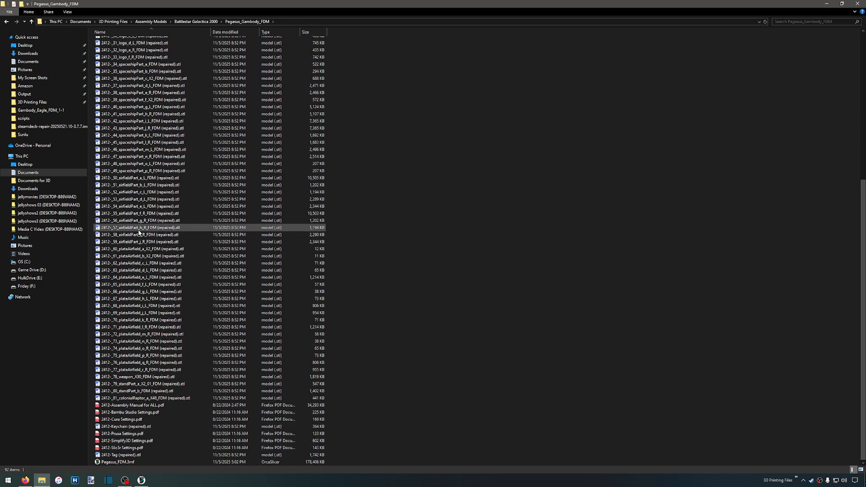
# Switch to the browser, open the 2412-Assembly Manual for ALL PDF and go back to its first page
pyautogui.click(25, 481)
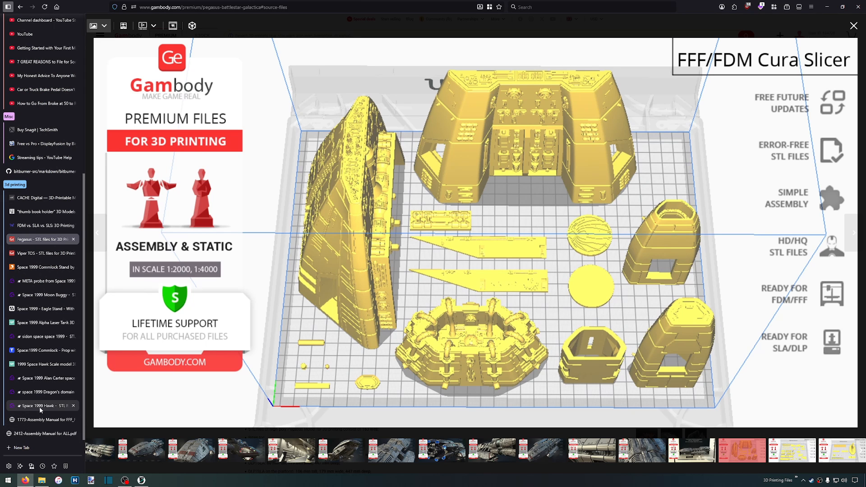
pyautogui.click(42, 435)
pyautogui.scroll(5, 413, 220)
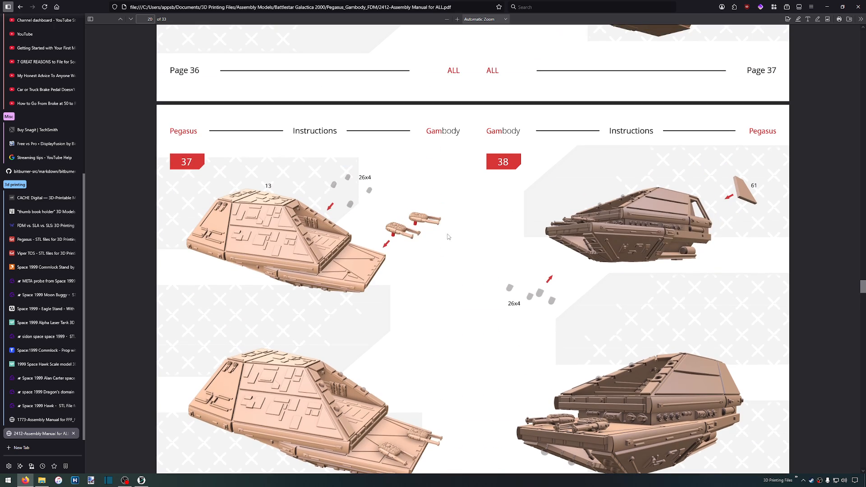
pyautogui.moveTo(862, 289); pyautogui.dragTo(846, 28)
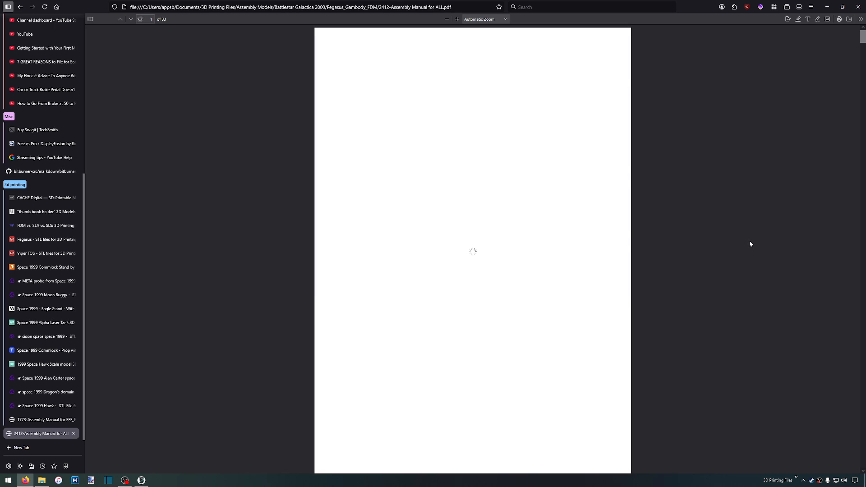
# Examine manual steps 1 to 4, covering the filament pins for the cannons and the joining of hull parts 01 and 02
pyautogui.scroll(-10, 416, 236)
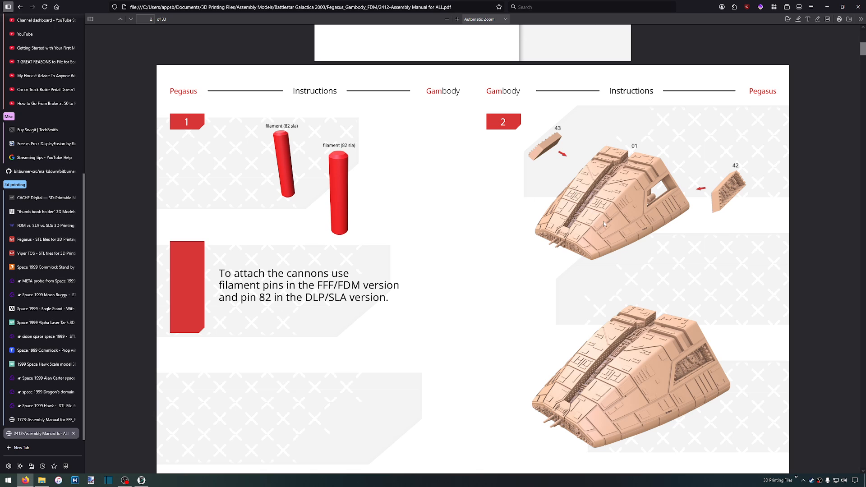
pyautogui.scroll(-2, 608, 210)
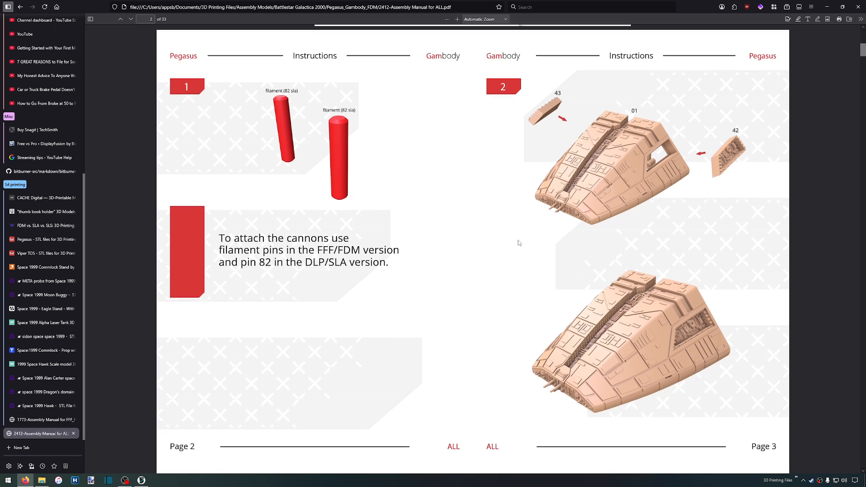
pyautogui.scroll(-7, 516, 242)
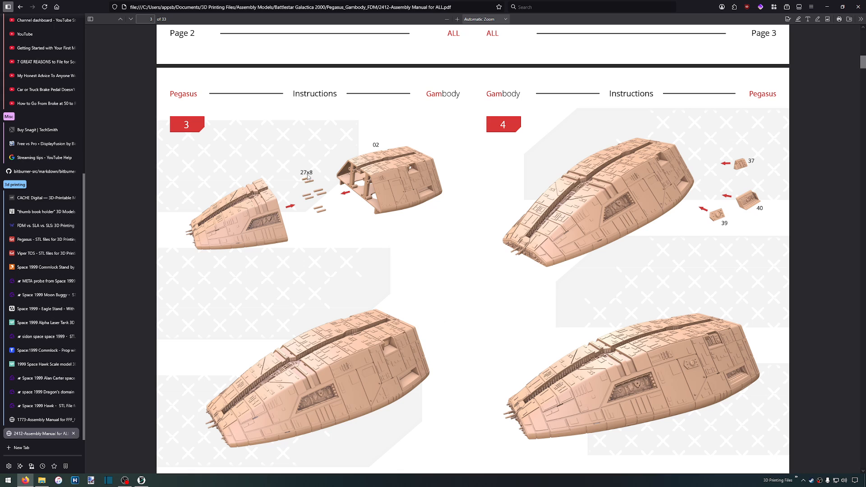
pyautogui.scroll(1, 294, 185)
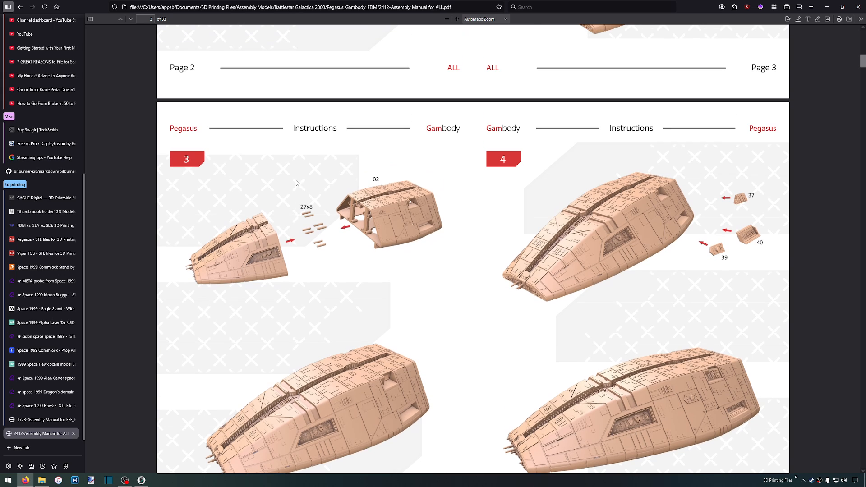
pyautogui.scroll(-1, 315, 223)
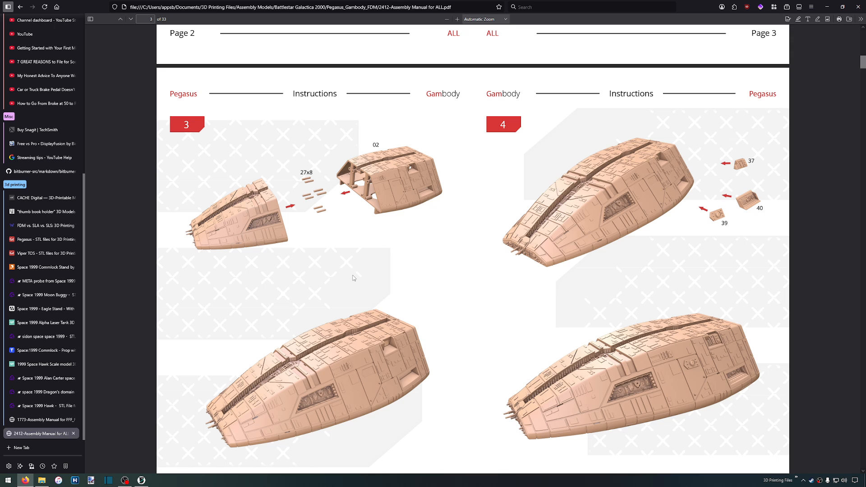
# Read through manual steps 5 to 12 on the cannons and lower hull parts, and go back to cannon-mounting steps 7 and 8
pyautogui.scroll(-6, 353, 278)
pyautogui.scroll(-1, 625, 227)
pyautogui.scroll(-3, 625, 226)
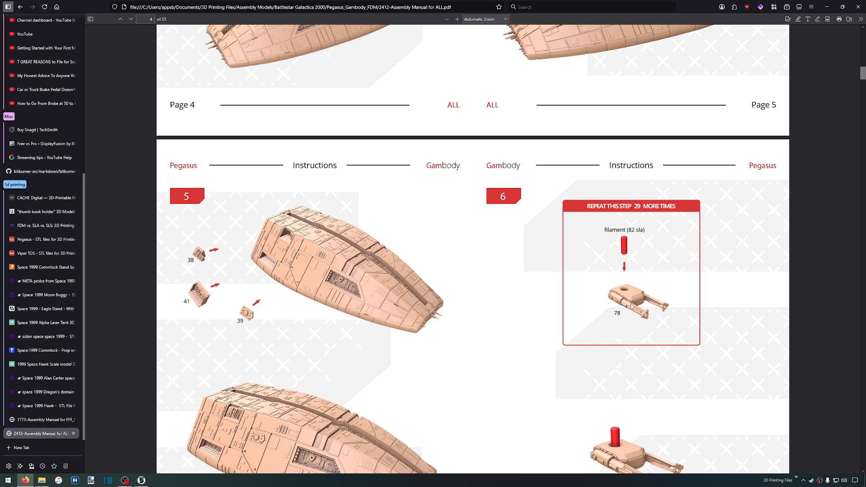
pyautogui.scroll(-2, 474, 309)
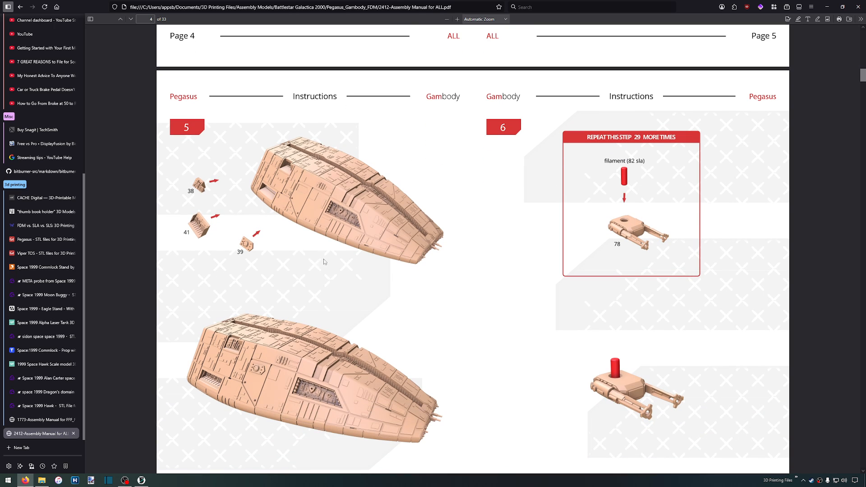
pyautogui.scroll(-5, 356, 266)
pyautogui.scroll(-4, 387, 270)
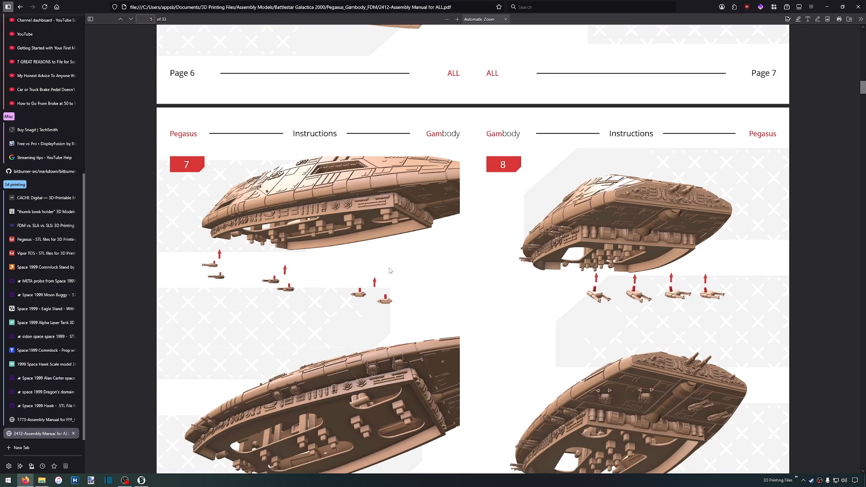
pyautogui.scroll(-8, 390, 271)
pyautogui.scroll(-5, 393, 263)
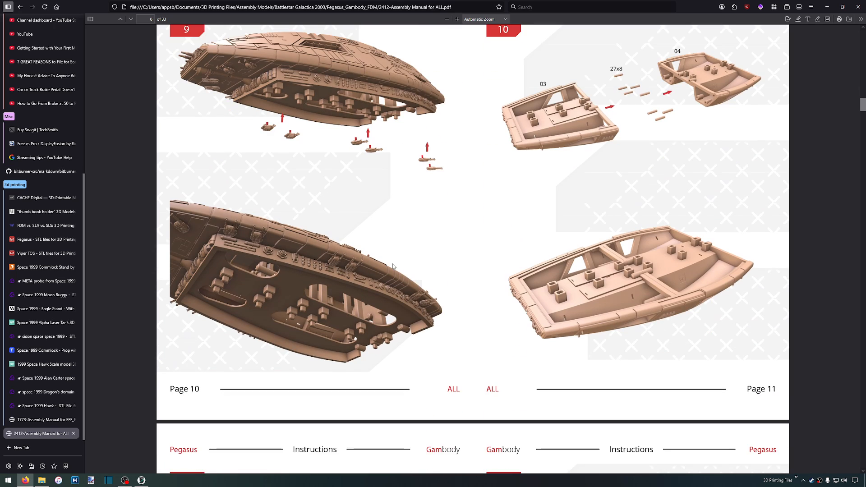
pyautogui.scroll(-5, 392, 265)
pyautogui.scroll(-5, 418, 266)
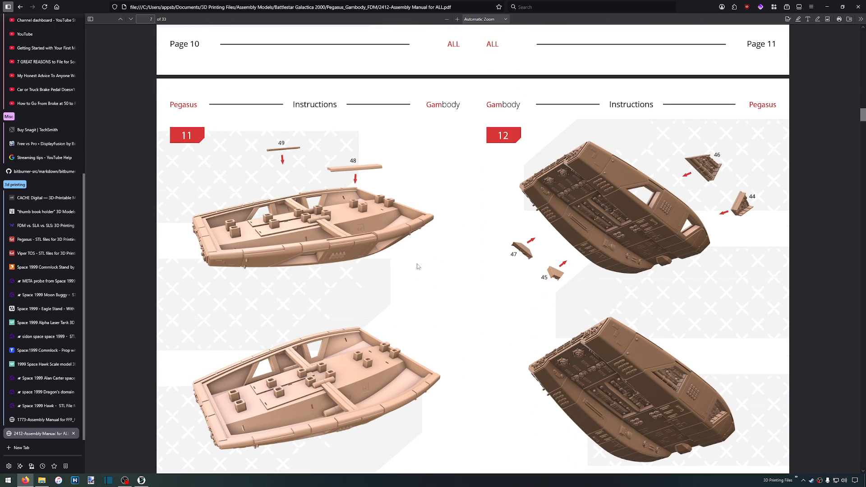
pyautogui.scroll(20, 416, 265)
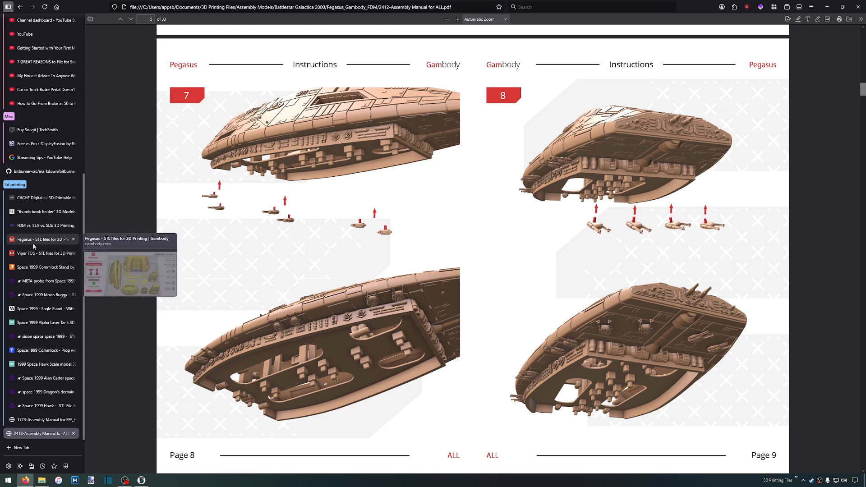
# Leave the enlarged Pegasus gallery for Gambody's Premium storefront and look through the Trending and Early Black Friday models
pyautogui.click(43, 239)
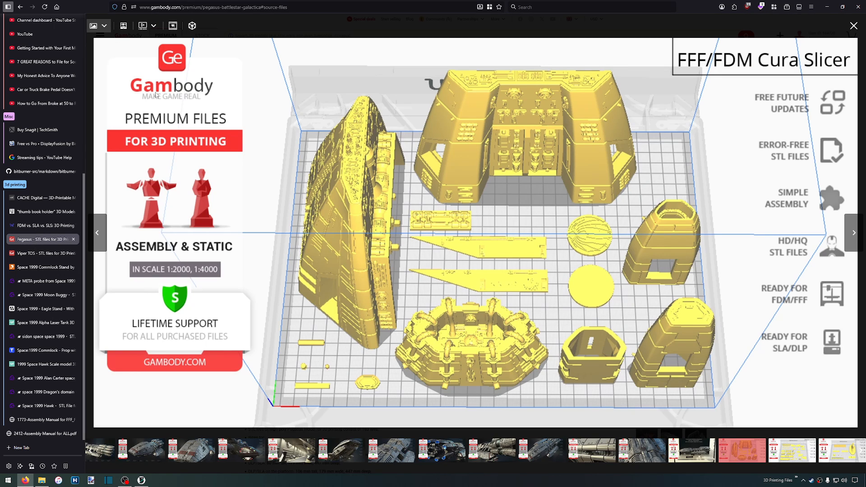
pyautogui.click(848, 26)
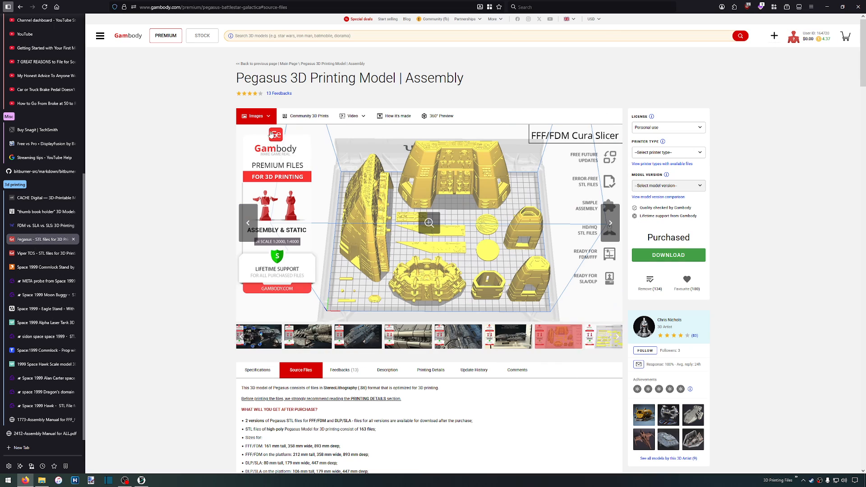
pyautogui.click(165, 36)
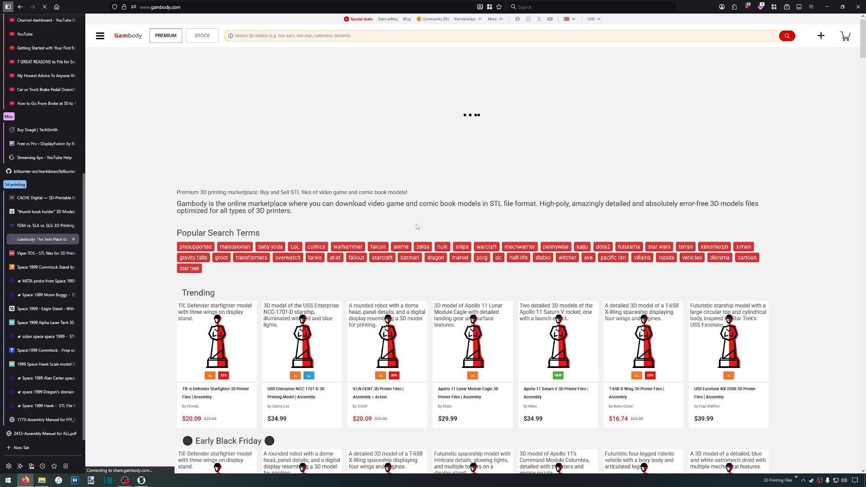
pyautogui.scroll(-5, 780, 310)
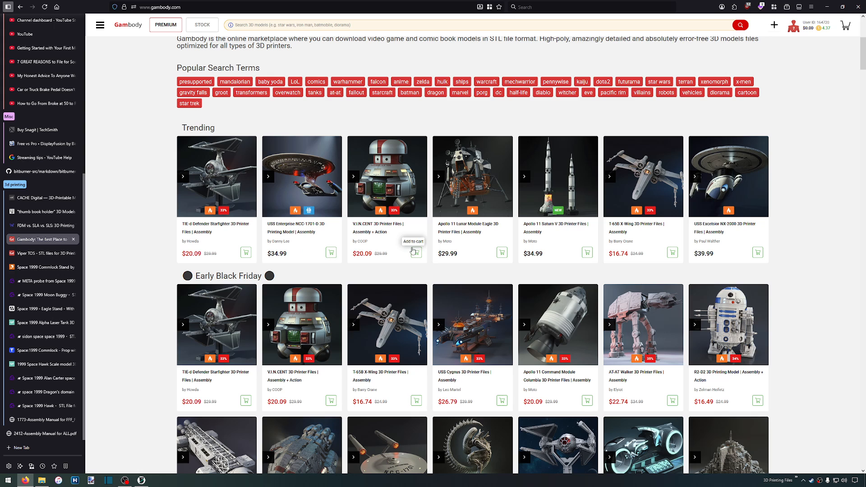
pyautogui.scroll(-3, 764, 298)
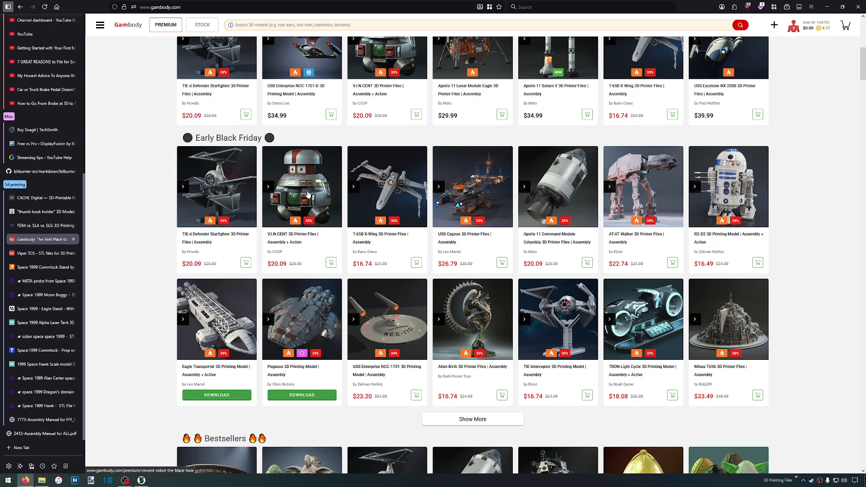
pyautogui.scroll(-3, 405, 200)
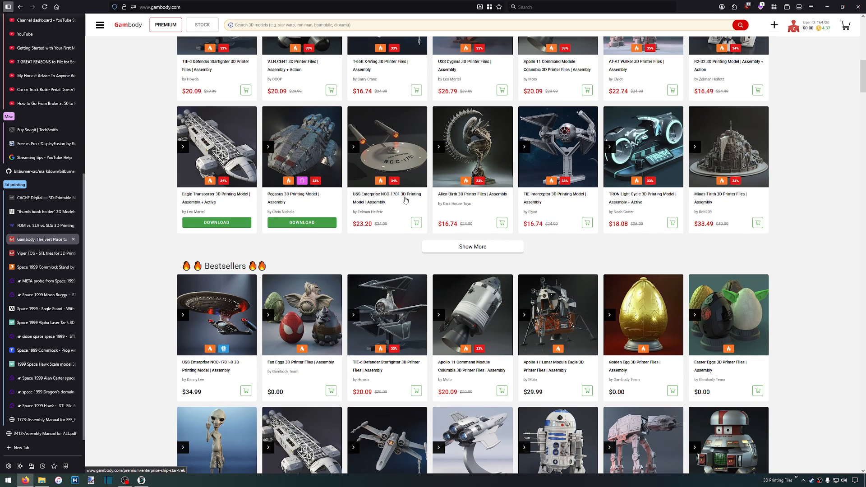
# Expand the Early Black Friday section to show more models and examine the additional discounted listings
pyautogui.click(474, 246)
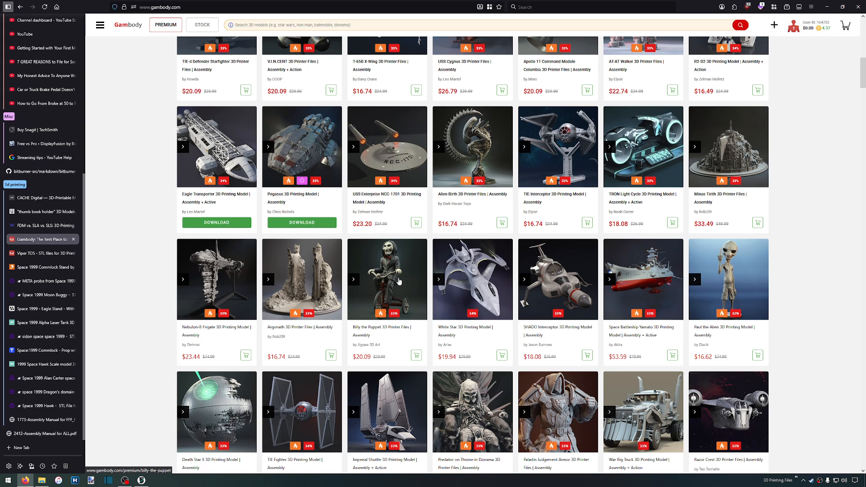
pyautogui.scroll(-2, 396, 280)
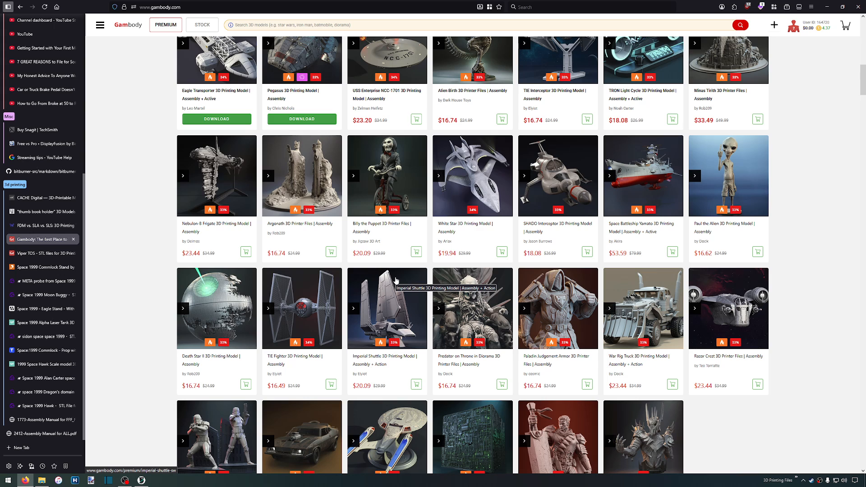
pyautogui.scroll(-2, 626, 251)
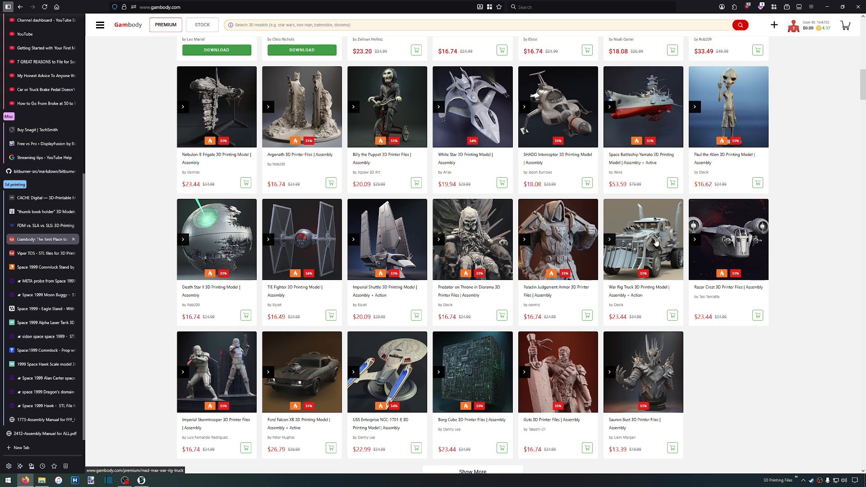
pyautogui.scroll(-3, 577, 240)
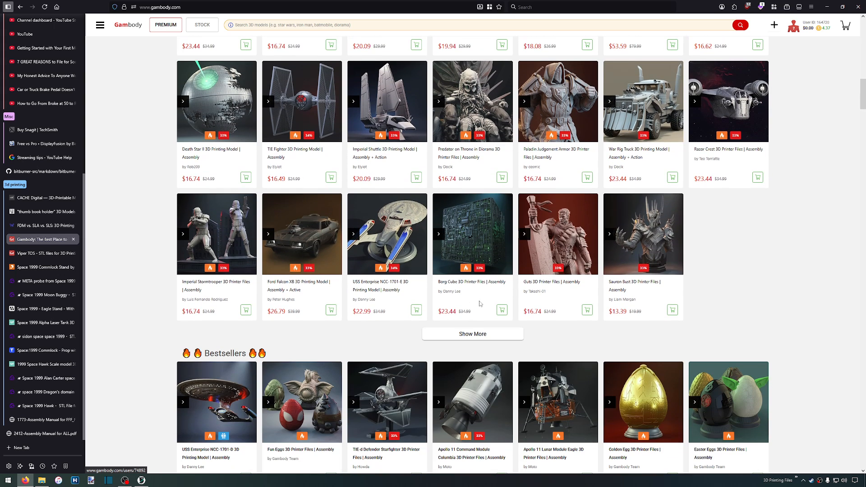
# View the Sauron Bust model's main image at full size and return to the storefront
pyautogui.click(640, 244)
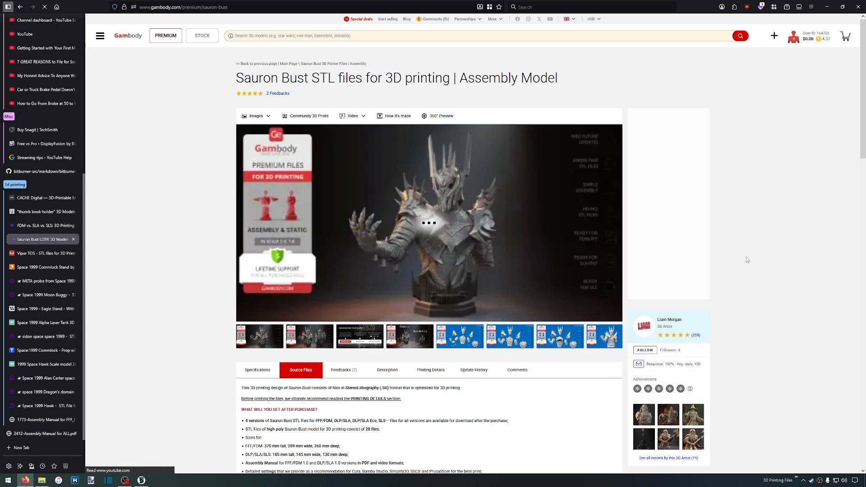
pyautogui.click(448, 270)
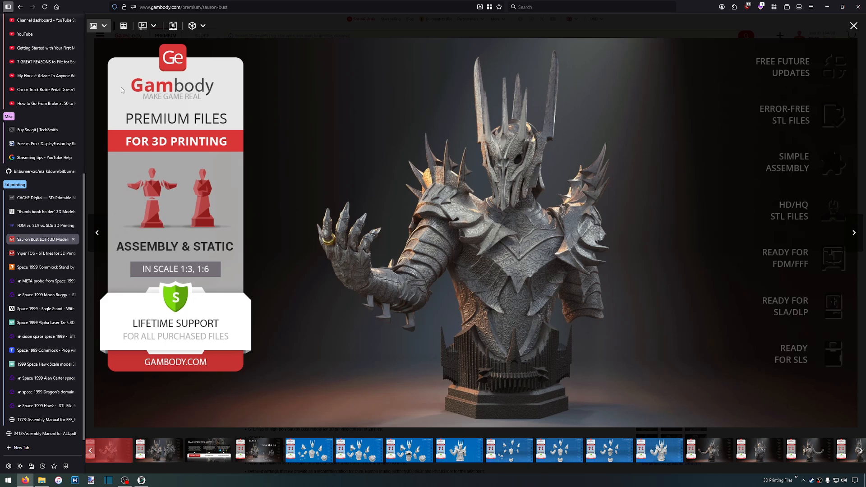
pyautogui.click(20, 7)
# Review the storefront from the bundles sale banner down through the Trending and Early Black Friday sections
pyautogui.scroll(7, 458, 323)
pyautogui.scroll(10, 458, 323)
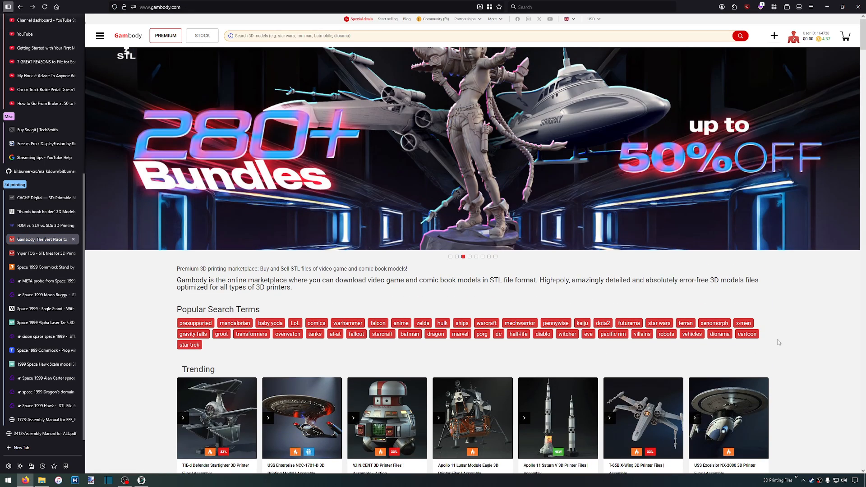
pyautogui.scroll(-3, 847, 381)
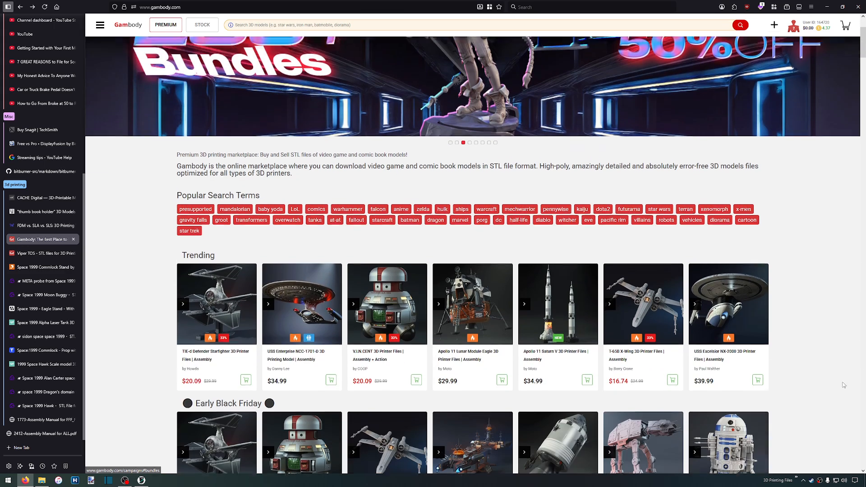
pyautogui.scroll(-1, 834, 386)
pyautogui.scroll(-4, 834, 386)
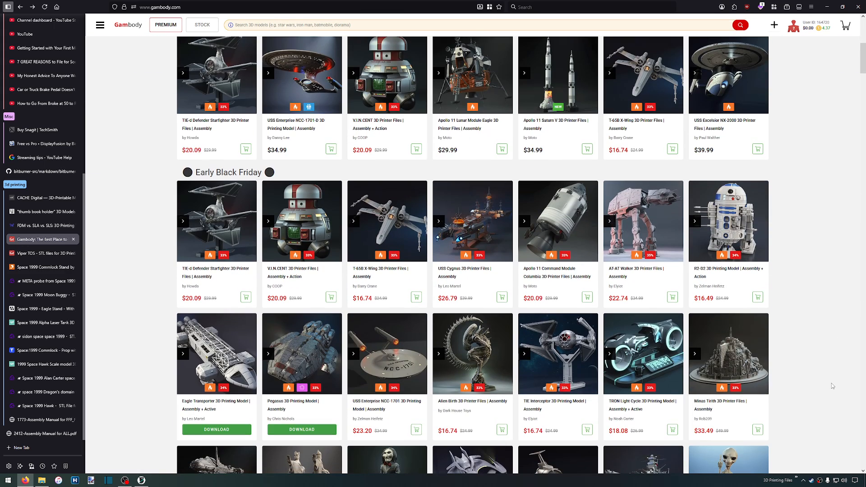
# Look through more Early Black Friday listings and open the T-60 Power Armor 3D Printing Model page
pyautogui.scroll(-5, 832, 383)
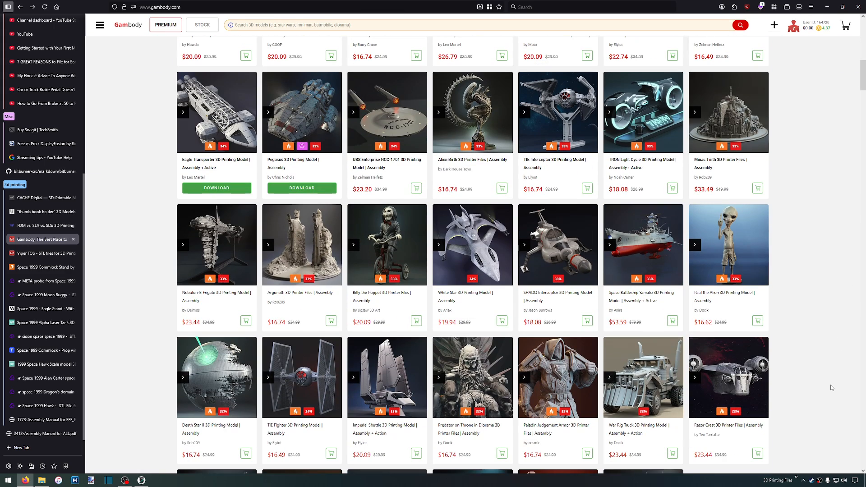
pyautogui.scroll(-4, 831, 386)
pyautogui.click(481, 406)
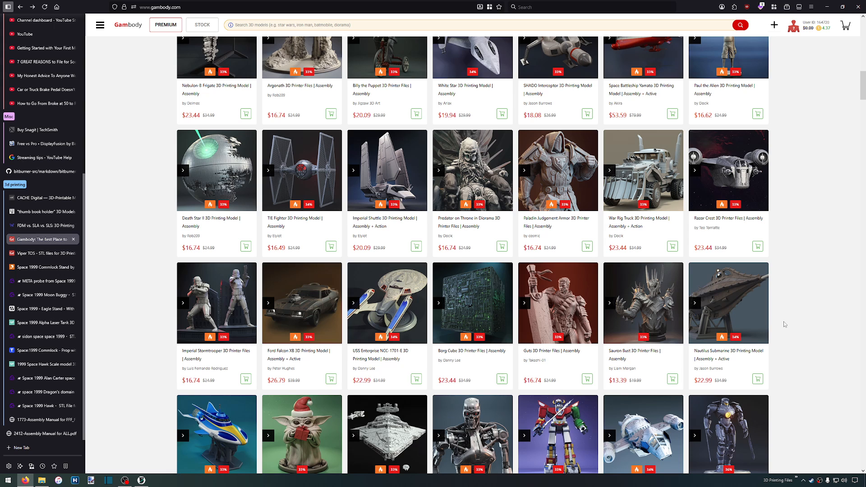
pyautogui.scroll(-4, 784, 323)
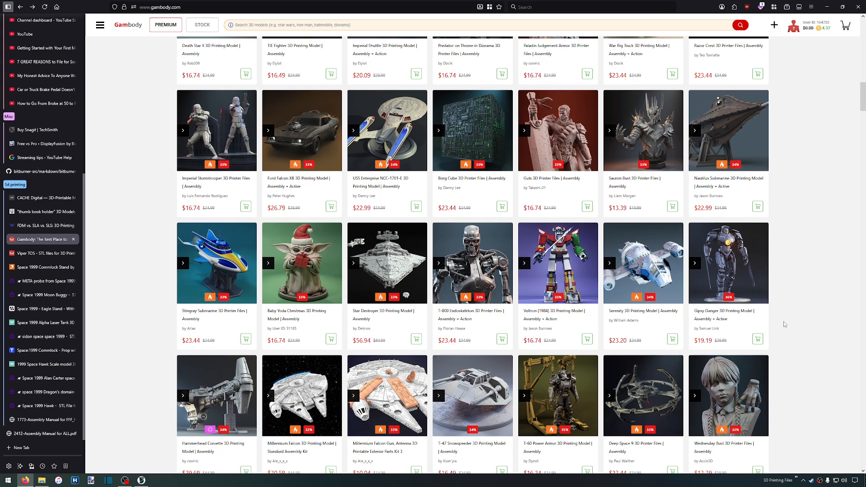
pyautogui.scroll(-2, 784, 324)
pyautogui.click(551, 301)
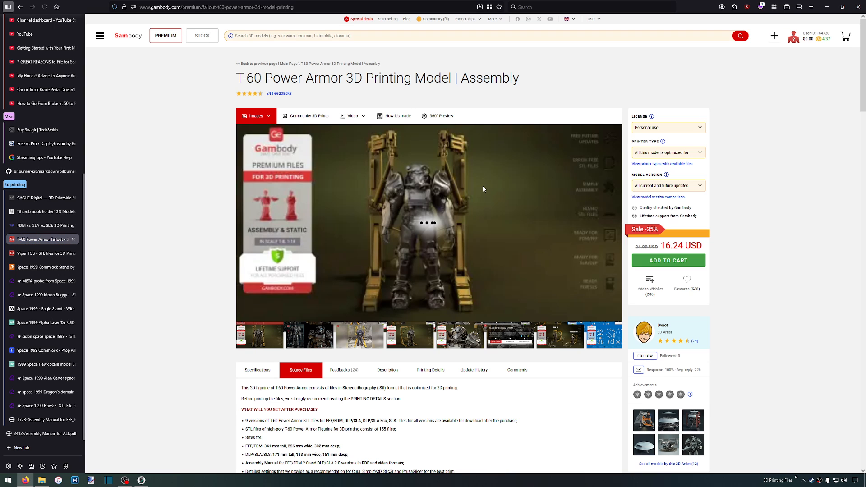
# Enlarge the T-60 Power Armor gallery, view the image comparing FDM 1:8 and SLA, SLS 1:16 dimensions, and close the gallery
pyautogui.click(483, 190)
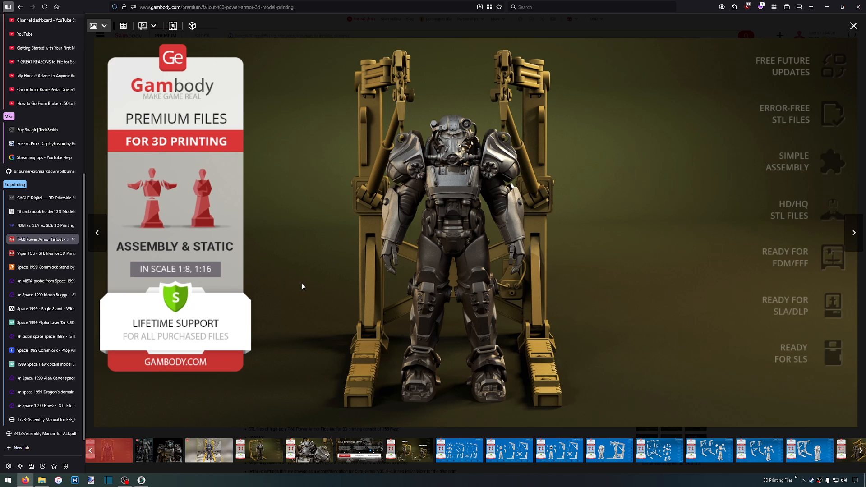
pyautogui.click(397, 454)
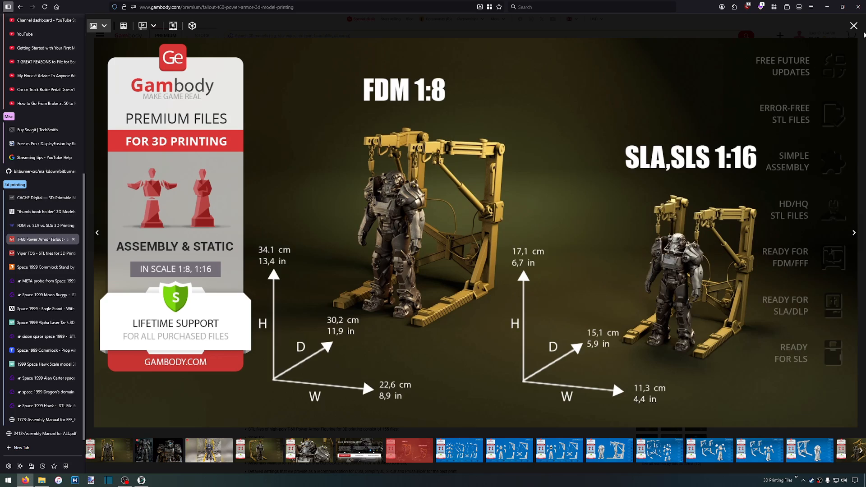
pyautogui.click(853, 25)
# Put the browser and file windows away, switch to OrcaSlicer and open the recent project Pegasus_FDM.3mf
pyautogui.click(825, 8)
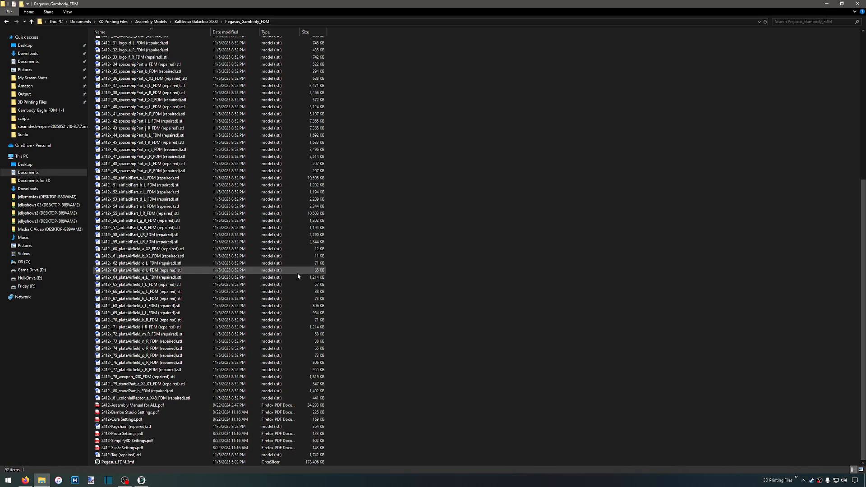
pyautogui.moveTo(320, 4); pyautogui.dragTo(0, 186)
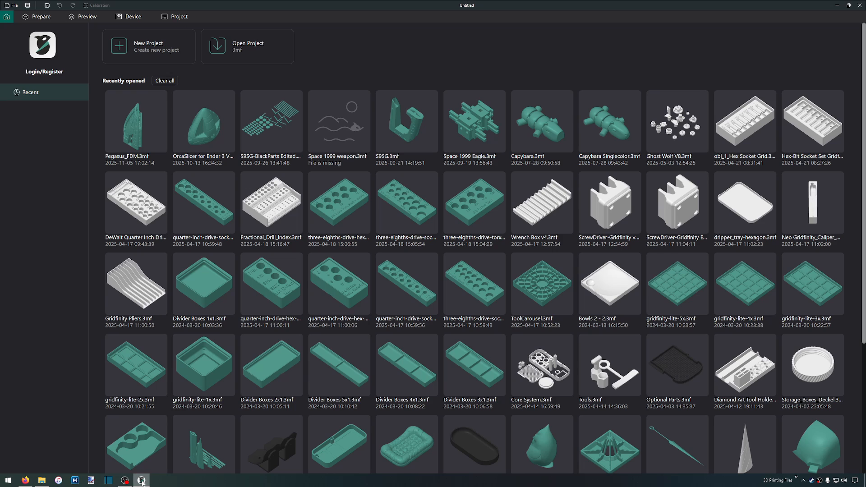
pyautogui.moveTo(142, 482)
pyautogui.click(134, 131)
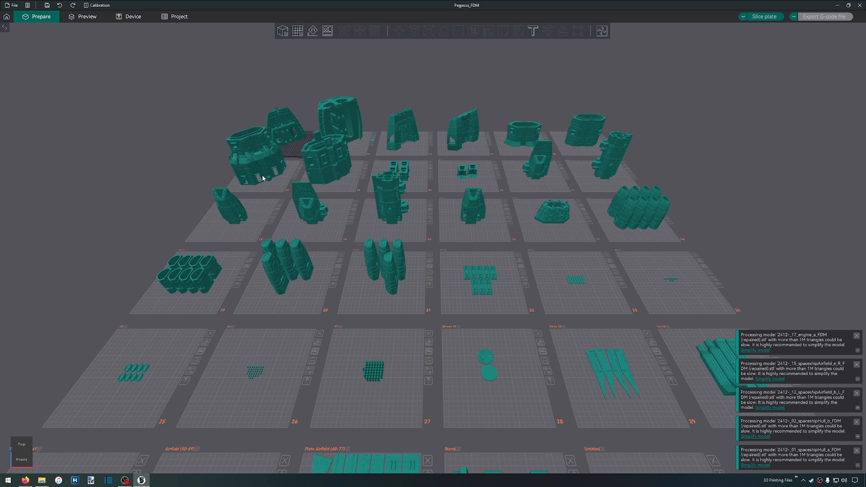
# Dismiss the notifications recommending simplification of the high-triangle models
pyautogui.click(857, 451)
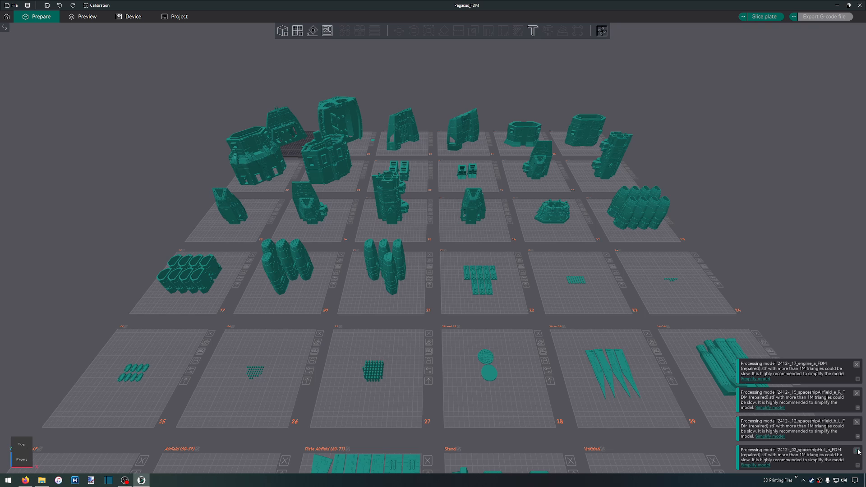
pyautogui.click(856, 451)
pyautogui.click(857, 451)
pyautogui.click(857, 450)
pyautogui.click(857, 450)
# Select the spaceshipHull_a part on plate 1 and examine it alongside the neighbouring hull plates
pyautogui.moveTo(343, 225); pyautogui.dragTo(711, 462, button='right')
pyautogui.scroll(7, 339, 109)
pyautogui.moveTo(316, 103); pyautogui.dragTo(615, 362, button='right')
pyautogui.scroll(4, 398, 138)
pyautogui.moveTo(398, 139); pyautogui.dragTo(562, 286)
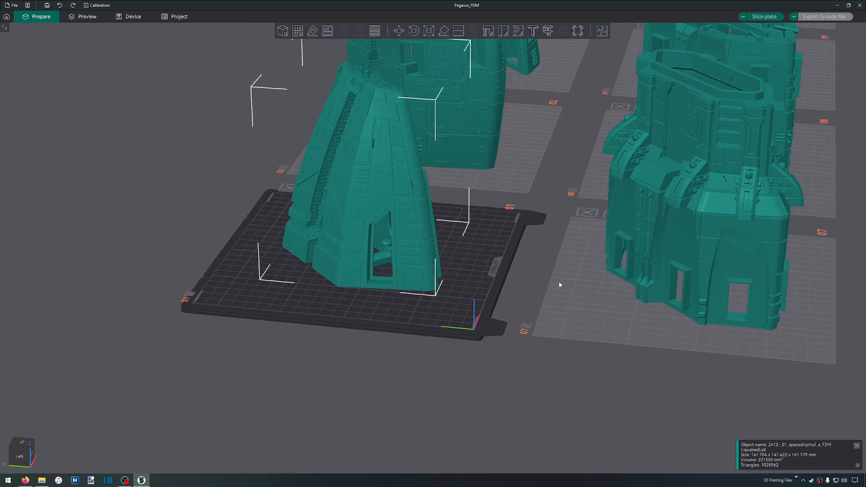
pyautogui.scroll(-5, 526, 251)
pyautogui.moveTo(527, 222); pyautogui.dragTo(434, 334, button='right')
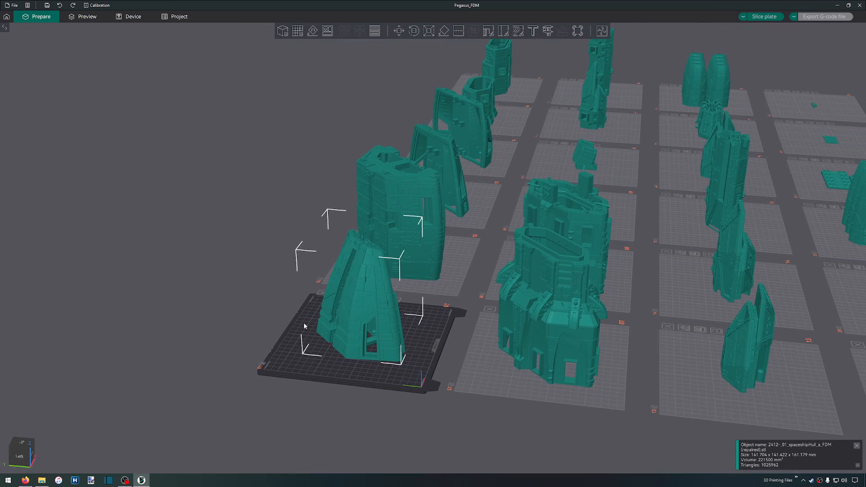
pyautogui.scroll(8, 301, 325)
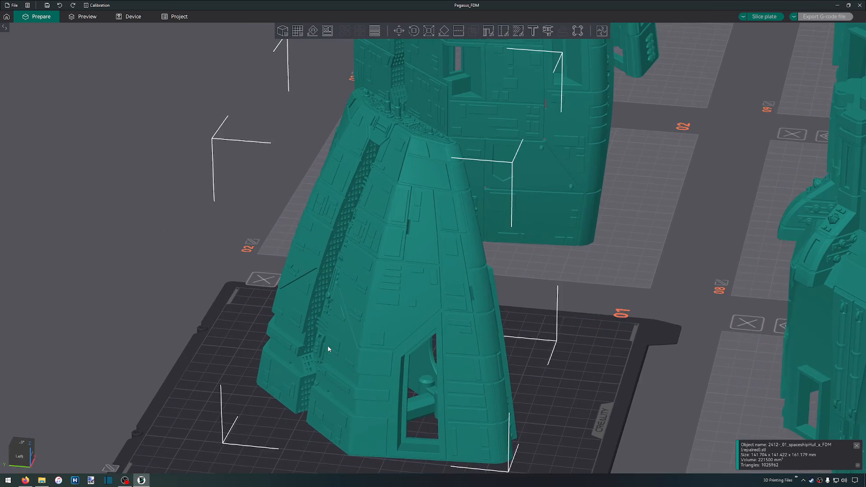
pyautogui.moveTo(646, 396); pyautogui.dragTo(483, 369, button='right')
pyautogui.scroll(-5, 493, 361)
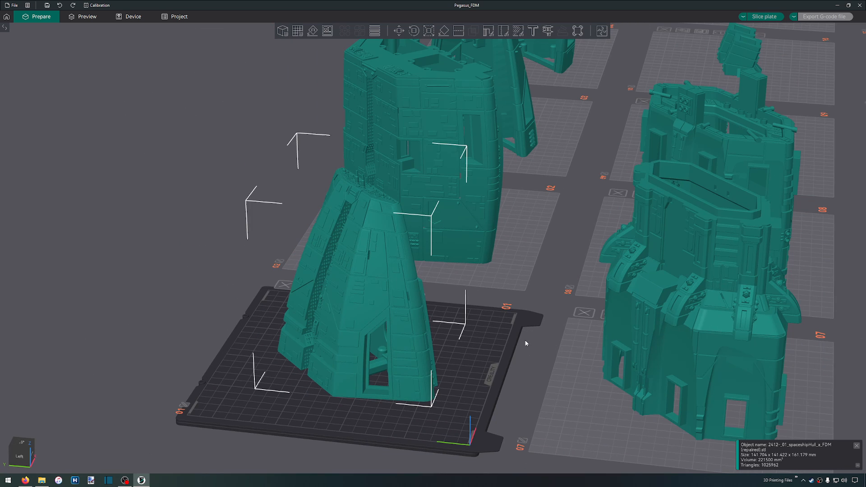
pyautogui.scroll(-3, 525, 343)
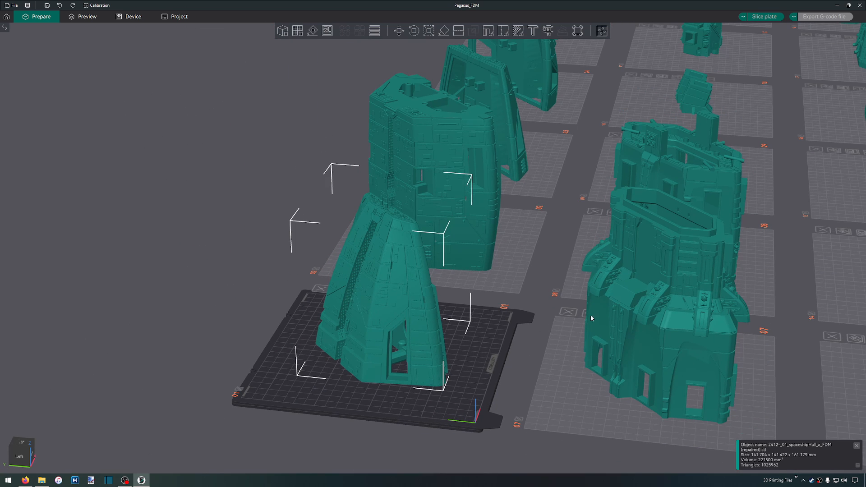
# Make plate 9 active and examine its four box-shaped parts among the surrounding plates
pyautogui.moveTo(703, 286); pyautogui.dragTo(523, 379, button='right')
pyautogui.moveTo(585, 264); pyautogui.dragTo(523, 323, button='right')
pyautogui.moveTo(594, 329); pyautogui.dragTo(580, 352)
pyautogui.moveTo(360, 274); pyautogui.dragTo(123, 182, button='right')
pyautogui.click(610, 373)
pyautogui.moveTo(610, 373); pyautogui.dragTo(540, 232, button='right')
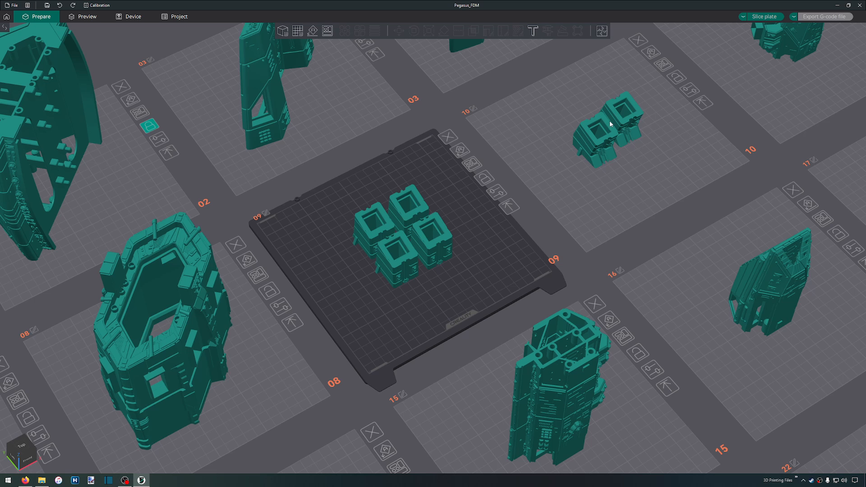
pyautogui.scroll(-3, 488, 254)
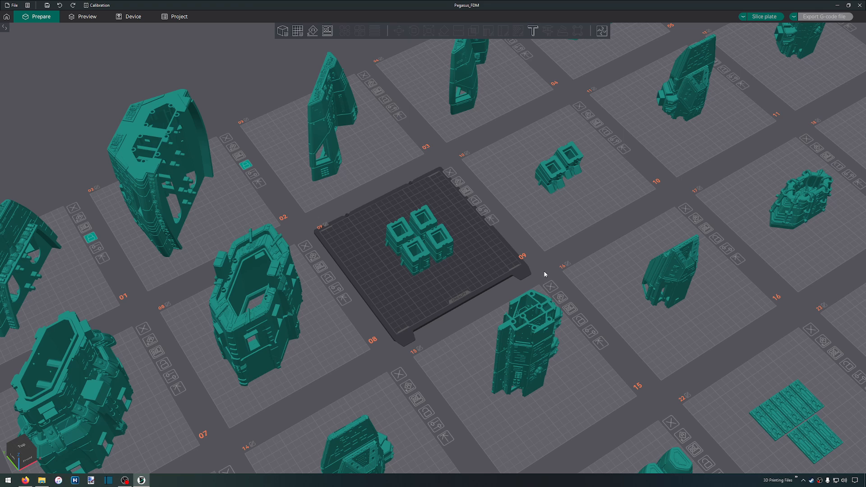
pyautogui.scroll(6, 437, 234)
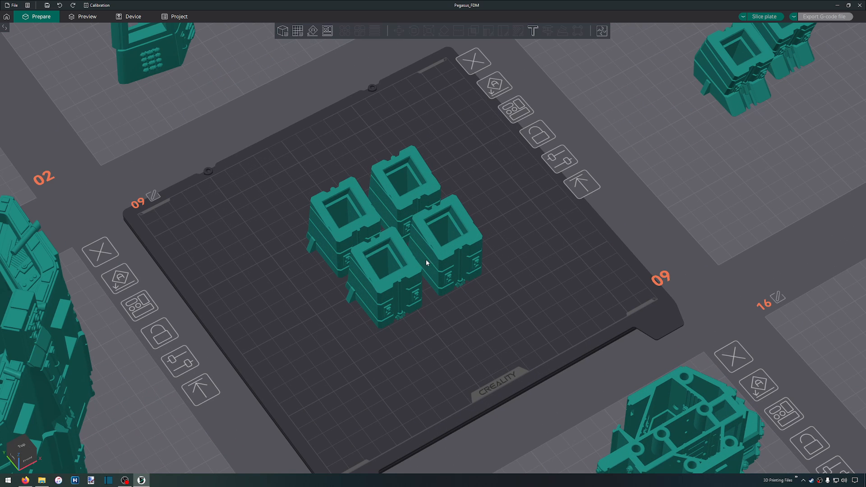
pyautogui.scroll(-5, 414, 260)
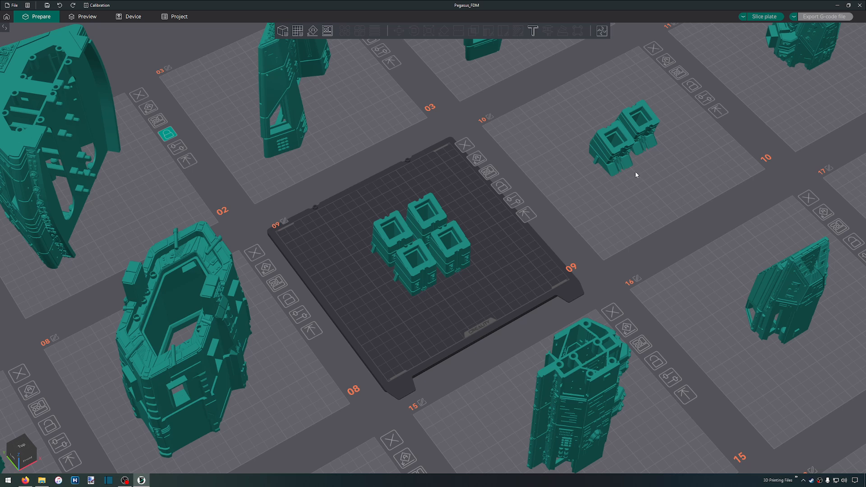
# Make plate 10 active and view its two box-shaped parts beside those on plate 9
pyautogui.click(636, 174)
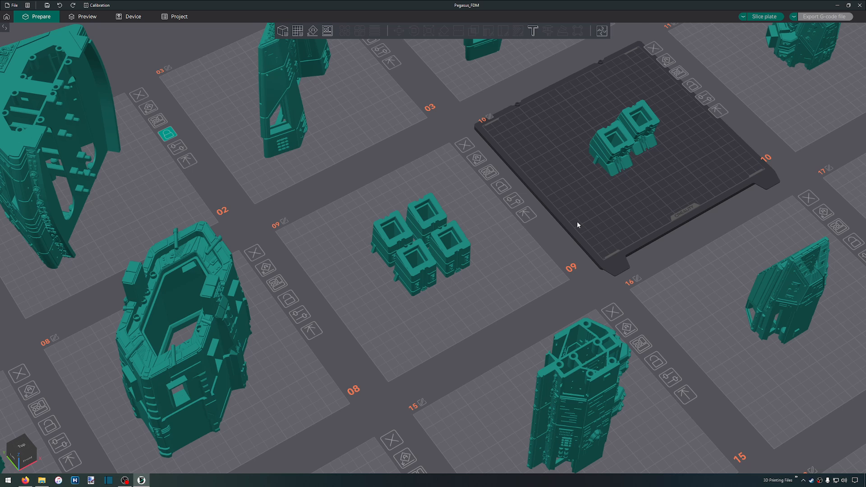
pyautogui.scroll(-1, 578, 224)
pyautogui.scroll(-3, 372, 325)
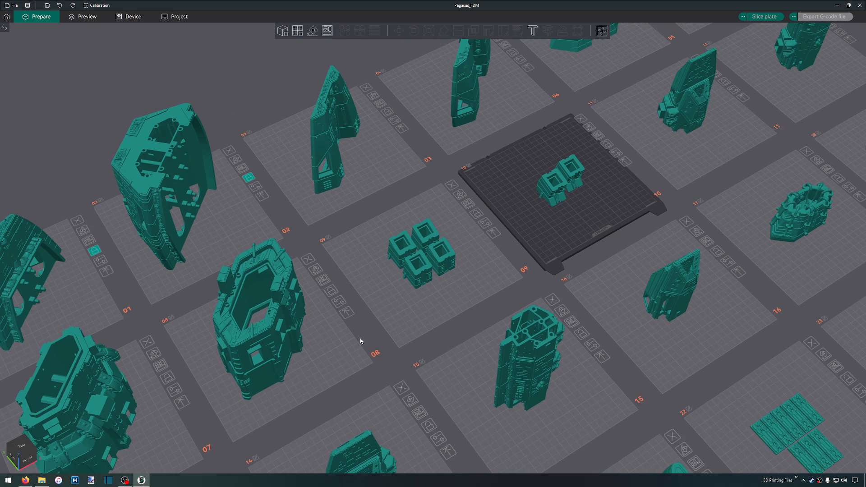
# Make plate 1 active again and examine the pointed hull part up close and beside plates 2 and 7
pyautogui.scroll(3, 507, 344)
pyautogui.moveTo(395, 316); pyautogui.dragTo(467, 323)
pyautogui.click(326, 254)
pyautogui.moveTo(327, 254); pyautogui.dragTo(384, 234)
pyautogui.moveTo(368, 235); pyautogui.dragTo(488, 259, button='right')
pyautogui.scroll(5, 364, 305)
pyautogui.scroll(-3, 404, 402)
pyautogui.moveTo(530, 294); pyautogui.dragTo(519, 297)
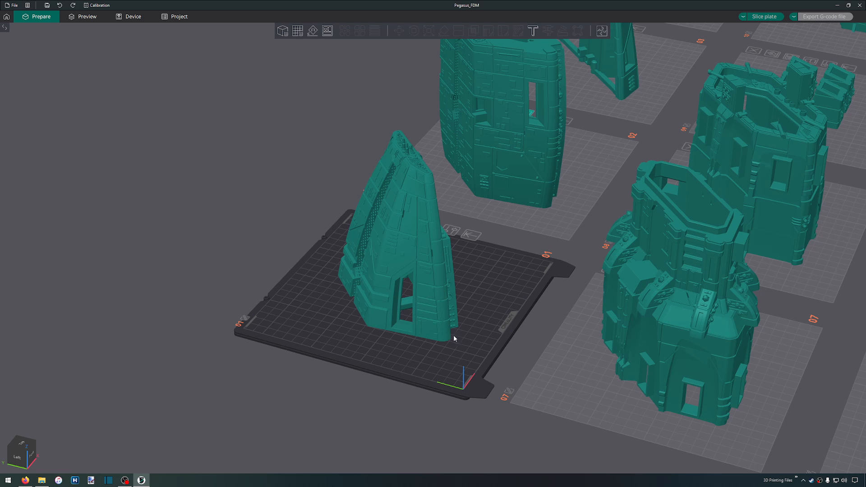
pyautogui.scroll(3, 396, 280)
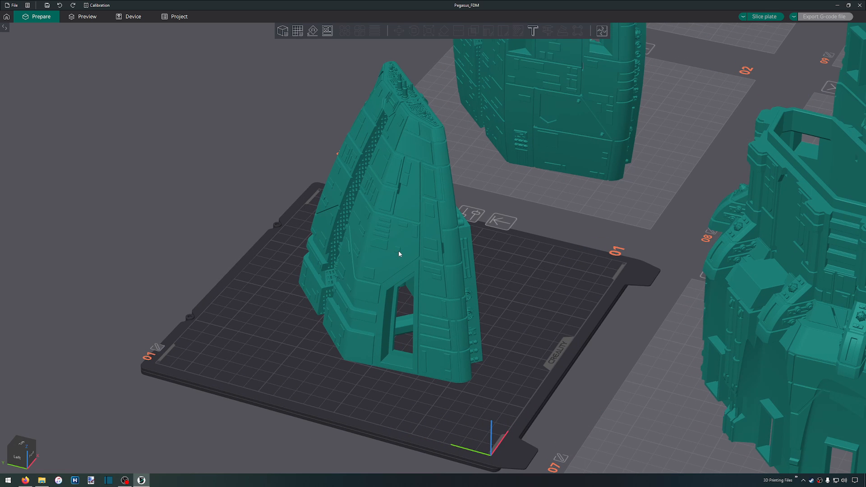
pyautogui.scroll(-5, 407, 272)
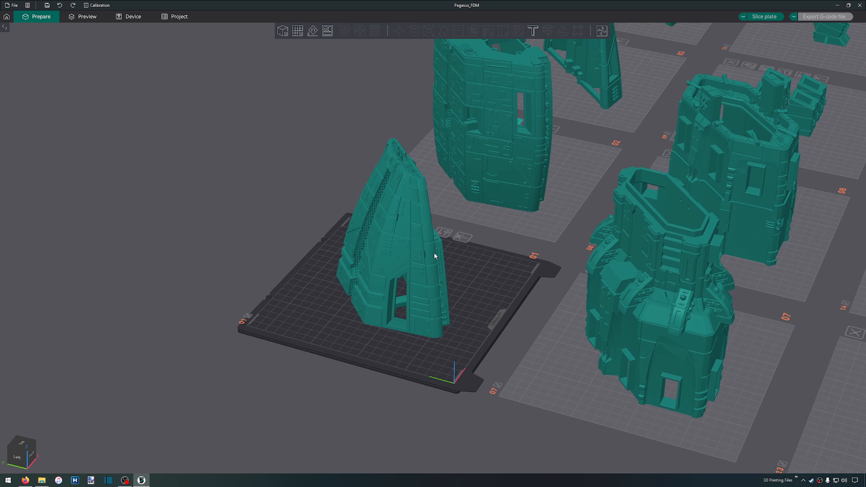
# Select the spaceshipHull_b part on plate 2 and examine its exterior and its top connectors
pyautogui.click(501, 177)
pyautogui.scroll(5, 426, 352)
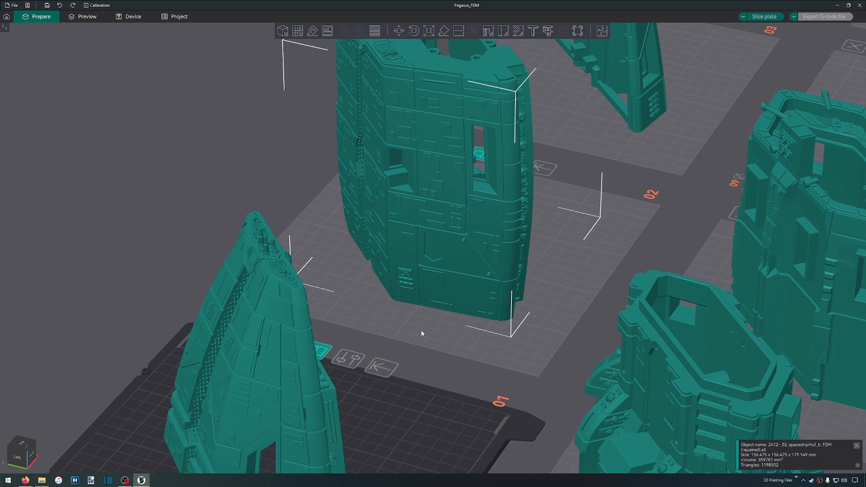
pyautogui.moveTo(426, 323); pyautogui.dragTo(443, 291, button='right')
pyautogui.moveTo(434, 328); pyautogui.dragTo(441, 284, button='right')
pyautogui.moveTo(438, 302); pyautogui.dragTo(386, 334)
pyautogui.scroll(-5, 382, 328)
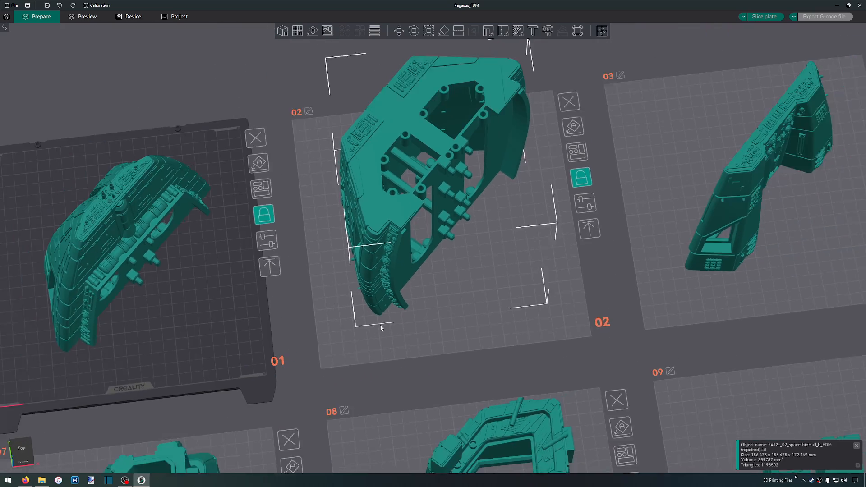
# View the hull sections on plates 7 and 8 from above, and select the spaceshipHull_a part on plate 1
pyautogui.moveTo(369, 347); pyautogui.dragTo(443, 229, button='right')
pyautogui.scroll(2, 416, 276)
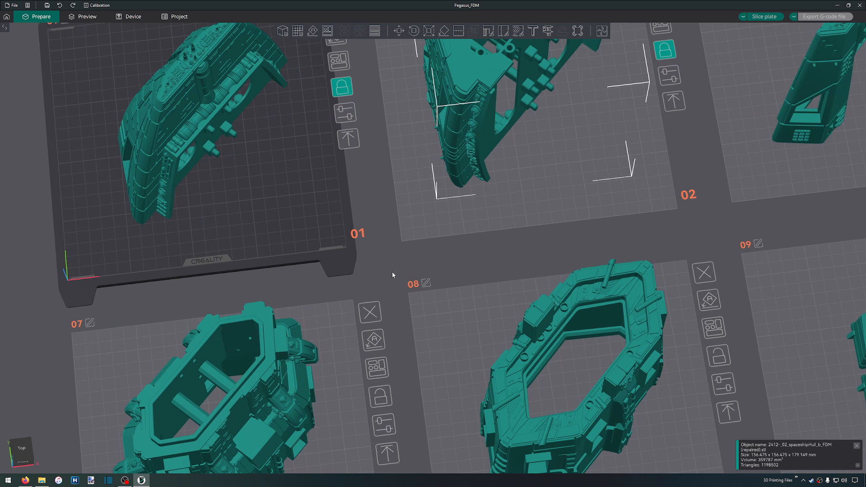
pyautogui.moveTo(429, 289); pyautogui.dragTo(681, 371, button='right')
pyautogui.scroll(5, 489, 184)
pyautogui.moveTo(514, 247); pyautogui.dragTo(539, 218)
pyautogui.click(548, 234)
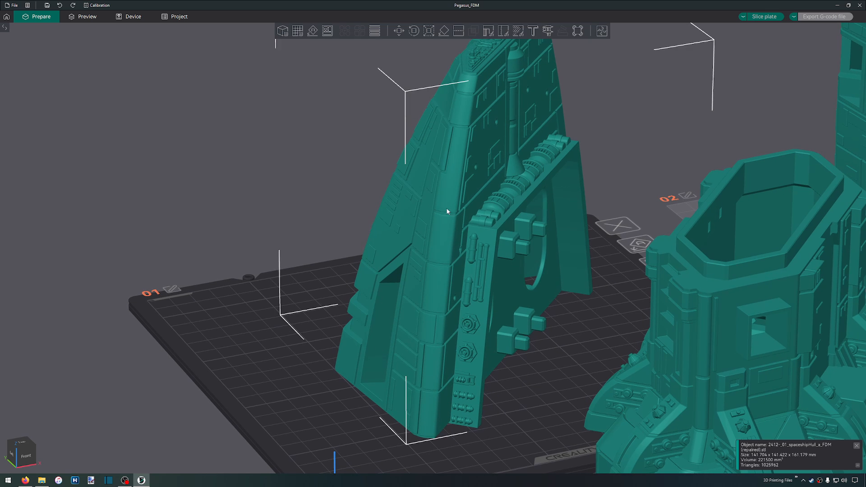
# Generate the sliced preview of plate 1 and examine the hull part's tree supports from several sides
pyautogui.click(85, 17)
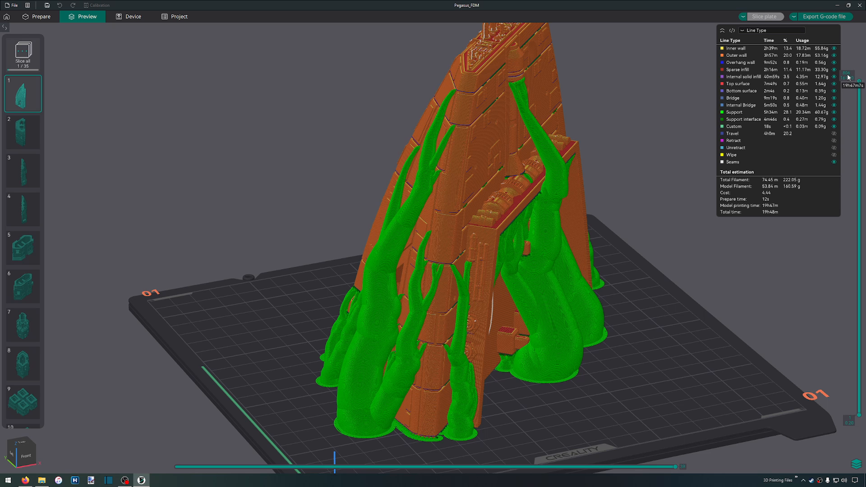
pyautogui.moveTo(725, 281); pyautogui.dragTo(619, 306)
pyautogui.moveTo(558, 321); pyautogui.dragTo(461, 332)
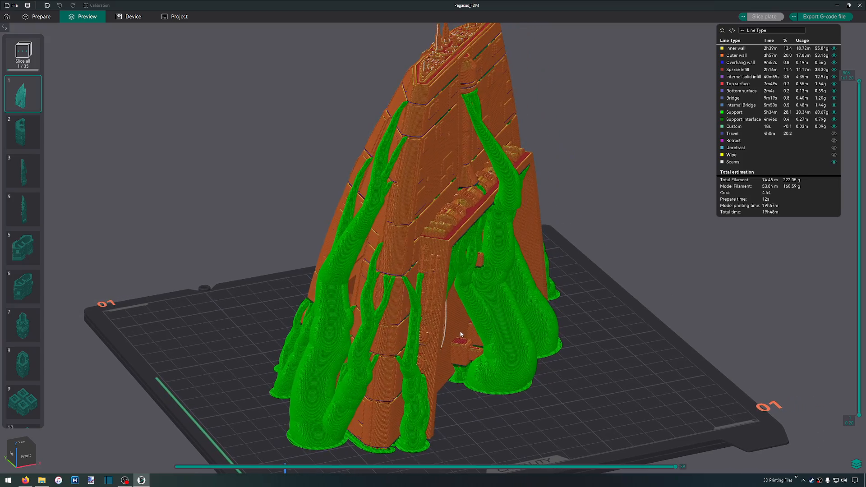
pyautogui.moveTo(494, 383); pyautogui.dragTo(556, 395)
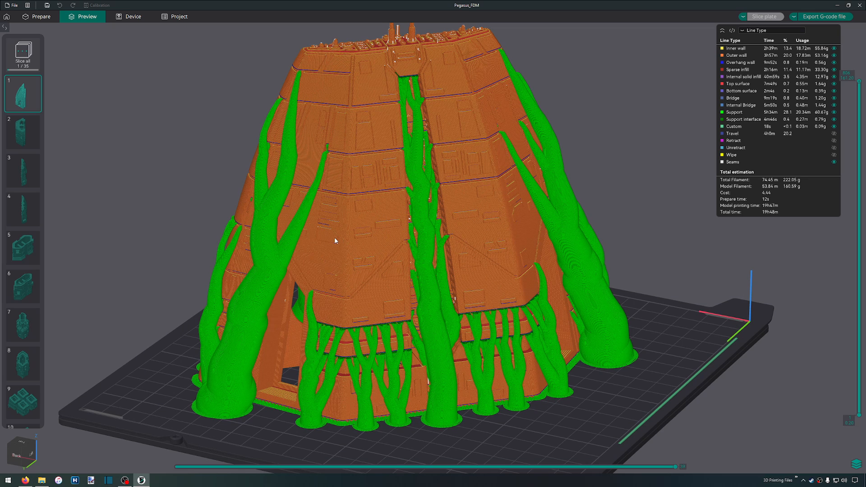
pyautogui.moveTo(725, 316); pyautogui.dragTo(656, 310)
# Inspect up close where the tree supports meet the overhanging ledge of the sliced hull part
pyautogui.scroll(10, 518, 226)
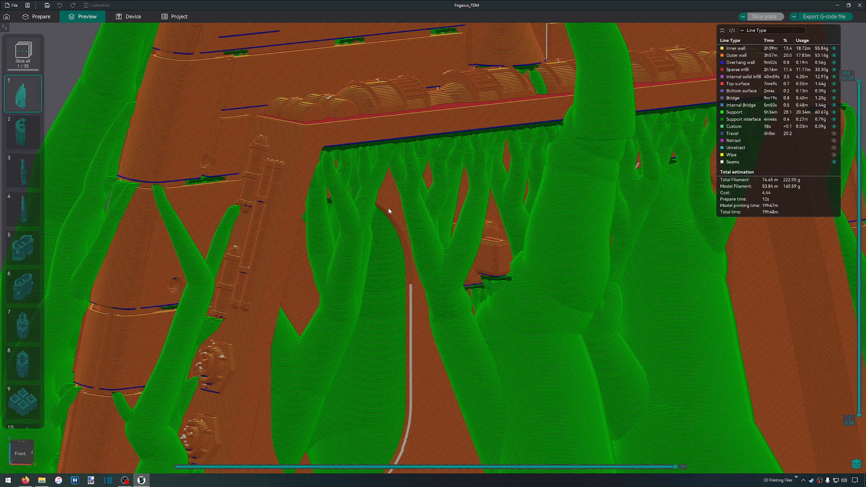
pyautogui.moveTo(392, 205)
pyautogui.mouseDown()
pyautogui.moveTo(384, 223)
pyautogui.moveTo(391, 213)
pyautogui.mouseUp()
pyautogui.scroll(2, 359, 224)
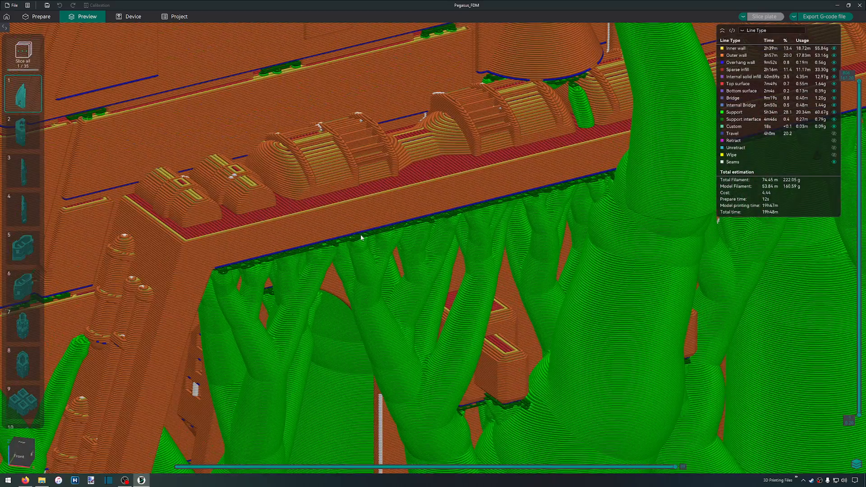
pyautogui.scroll(6, 445, 236)
pyautogui.moveTo(445, 230); pyautogui.dragTo(446, 229)
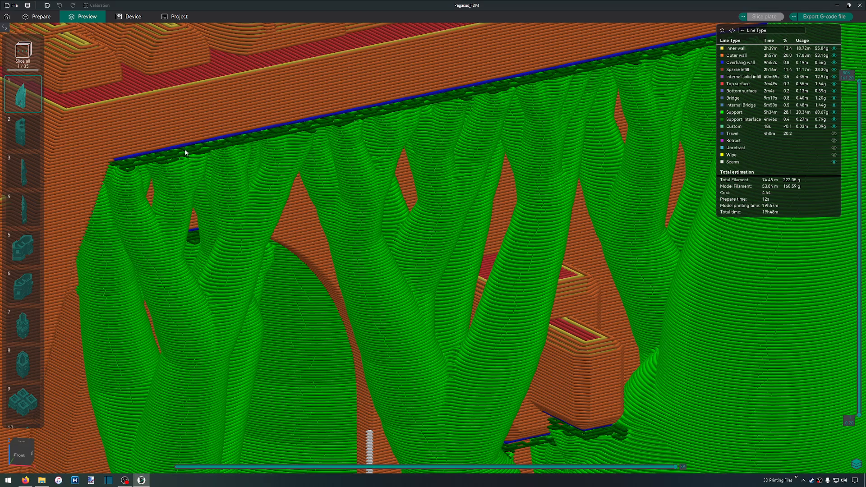
pyautogui.scroll(-6, 464, 125)
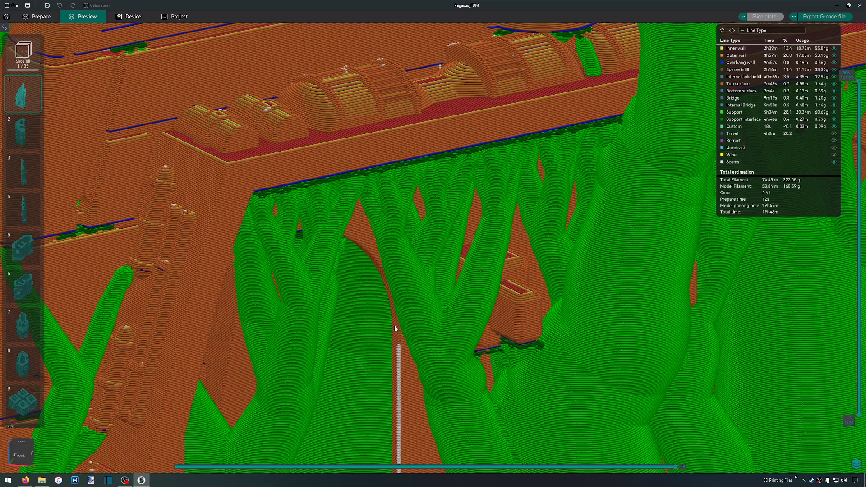
pyautogui.scroll(-7, 378, 308)
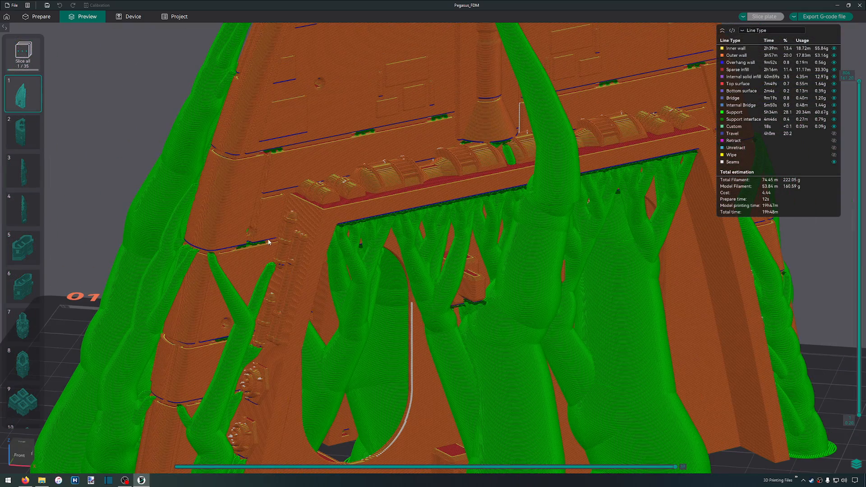
# Examine the whole sliced hull part on plate 1 and its tree supports from above and from the front
pyautogui.scroll(-5, 278, 244)
pyautogui.moveTo(307, 216); pyautogui.dragTo(359, 236)
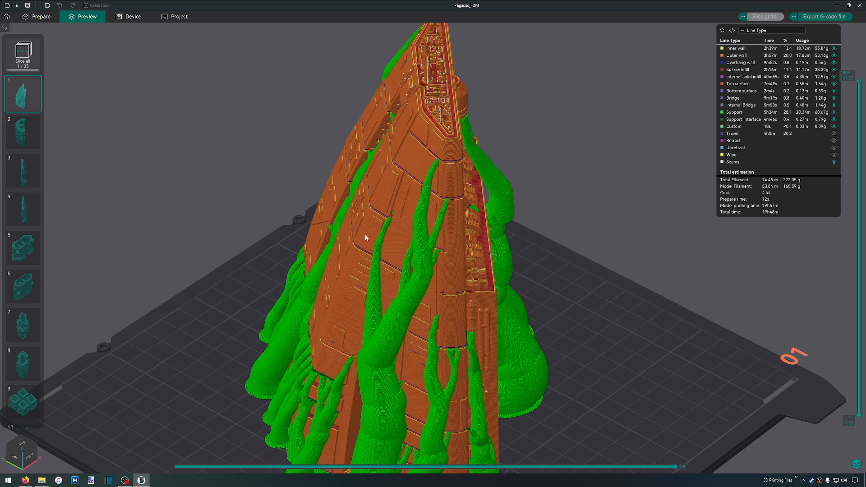
pyautogui.scroll(-2, 430, 226)
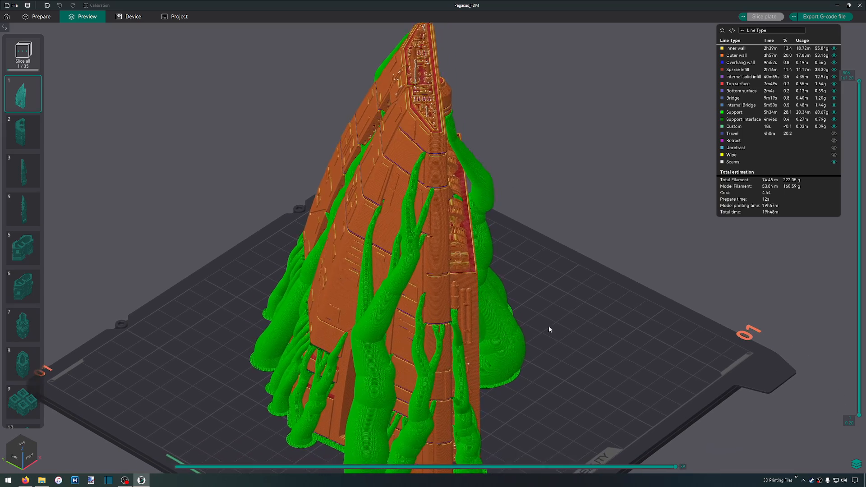
pyautogui.scroll(-3, 532, 278)
pyautogui.moveTo(538, 307); pyautogui.dragTo(516, 284)
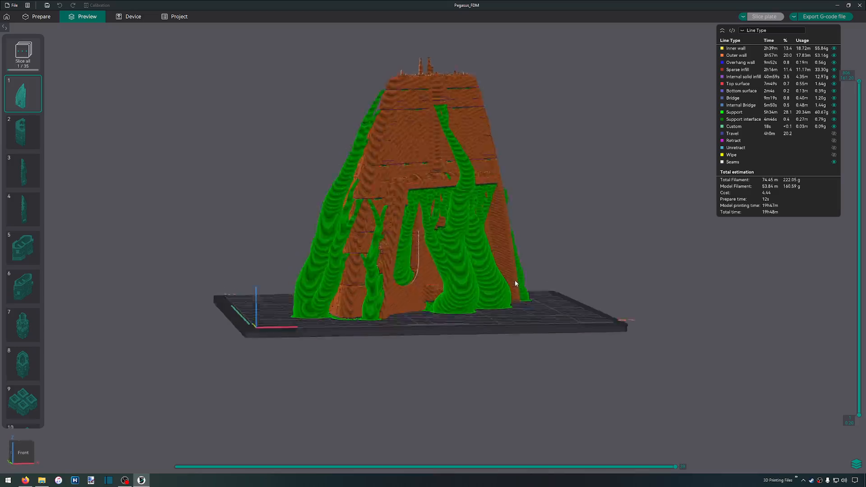
pyautogui.moveTo(515, 279); pyautogui.dragTo(524, 289)
# Inspect up close where the thin tree support branch meets the lower edge of the hull panel
pyautogui.scroll(6, 455, 252)
pyautogui.moveTo(469, 284); pyautogui.dragTo(516, 289)
pyautogui.scroll(10, 474, 244)
pyautogui.scroll(2, 494, 207)
pyautogui.moveTo(573, 227); pyautogui.dragTo(568, 230)
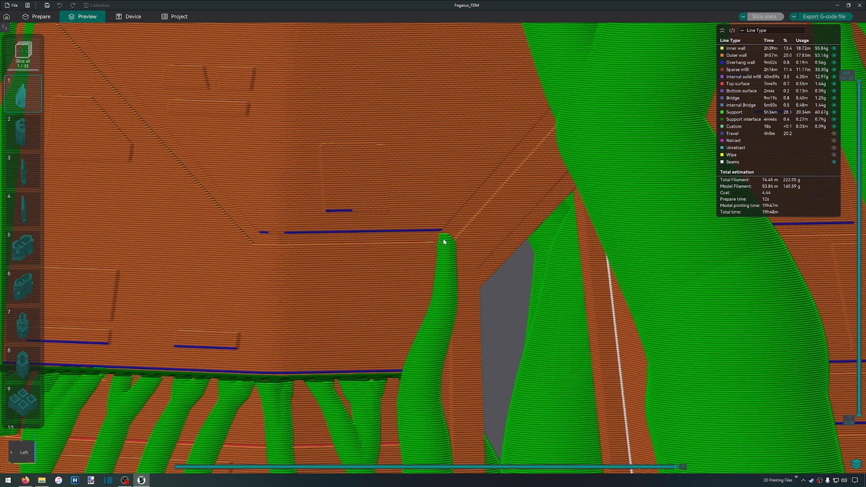
pyautogui.moveTo(480, 261); pyautogui.dragTo(586, 282)
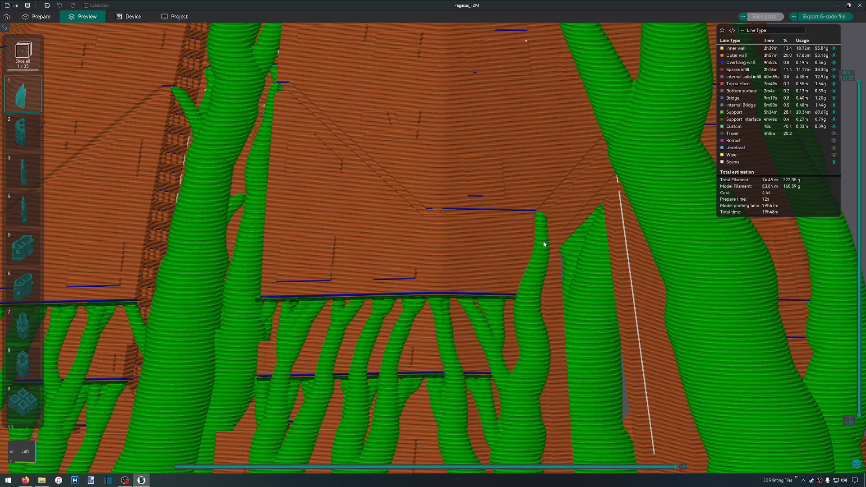
# Examine the tree supports under the stepped ledges along the outer side of the sliced hull part
pyautogui.scroll(-5, 324, 236)
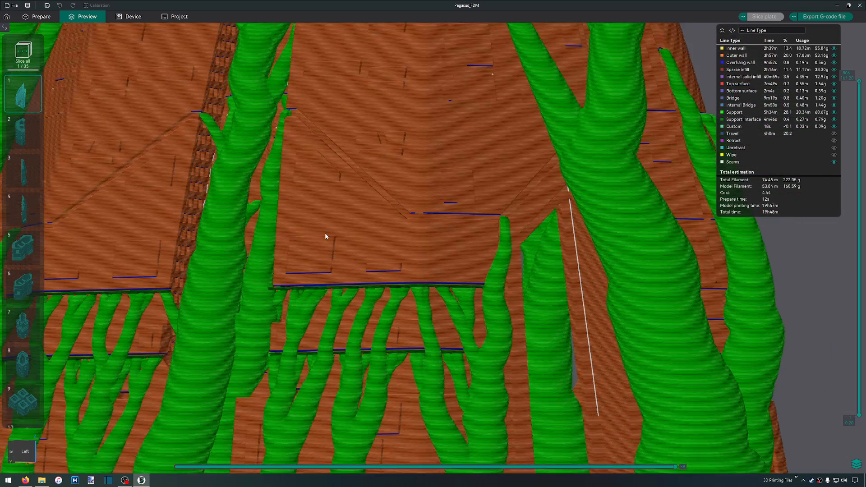
pyautogui.scroll(-5, 307, 232)
pyautogui.scroll(4, 329, 236)
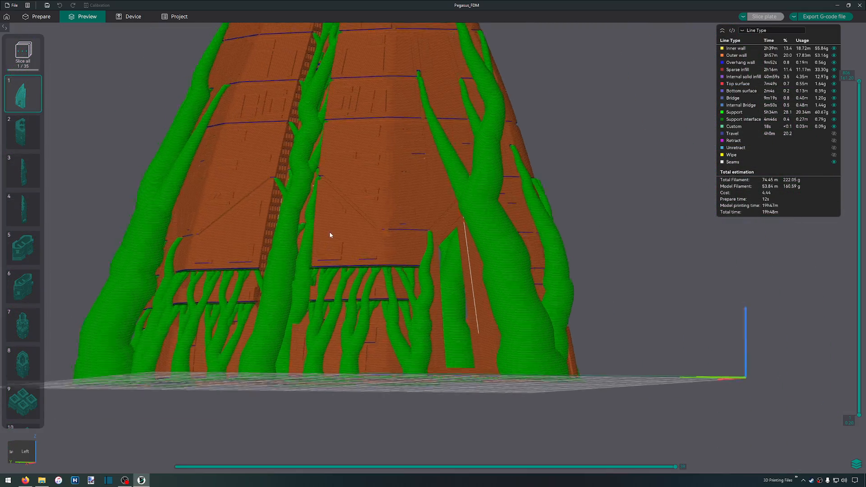
pyautogui.scroll(-4, 432, 317)
pyautogui.moveTo(371, 258); pyautogui.dragTo(380, 266, button='right')
pyautogui.moveTo(380, 265); pyautogui.dragTo(397, 271)
pyautogui.moveTo(448, 334); pyautogui.dragTo(407, 247, button='right')
pyautogui.scroll(-4, 405, 247)
pyautogui.scroll(5, 405, 248)
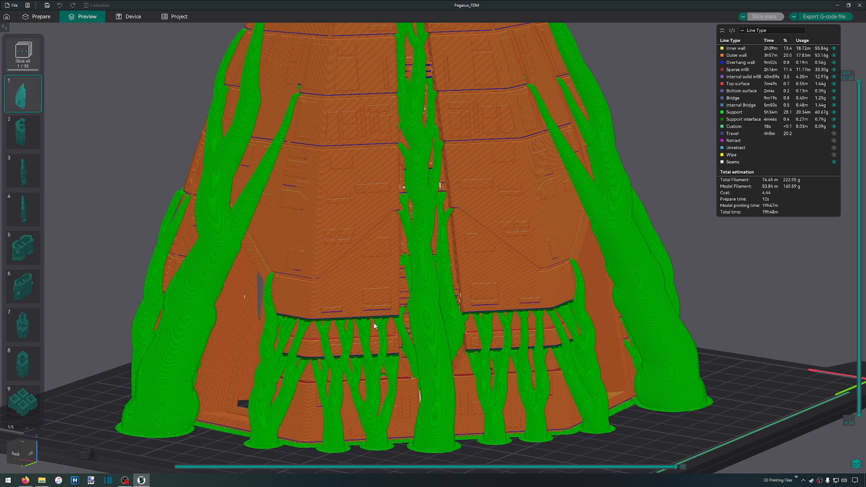
# Switch to the browser and open Amazon's ELEGOO PLA Filament 1.75mm Black 1KG listing from the fdm filament results
pyautogui.click(25, 480)
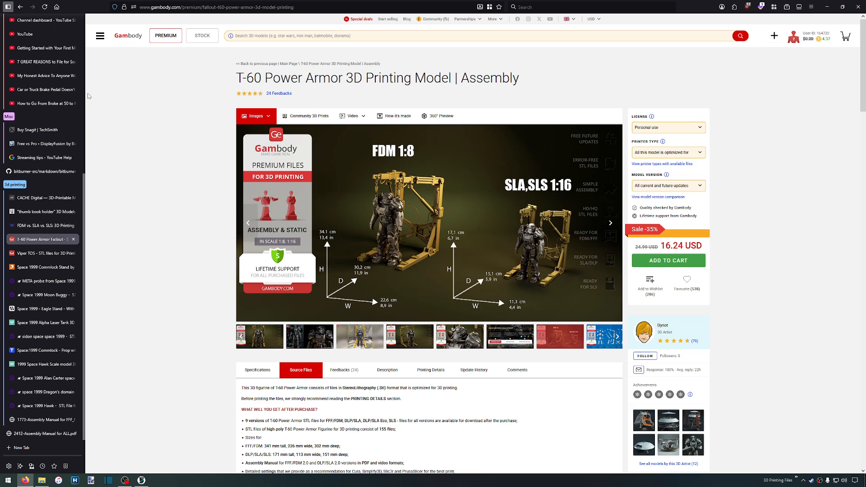
pyautogui.scroll(5, 40, 205)
pyautogui.click(42, 213)
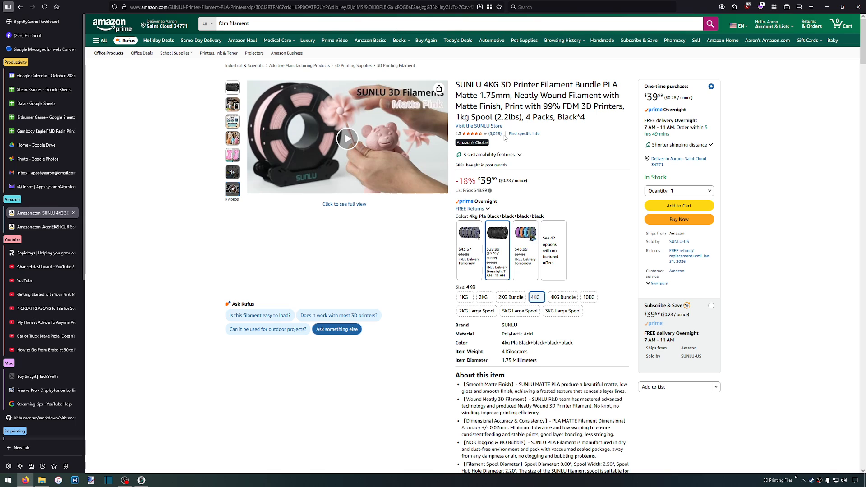
pyautogui.click(21, 7)
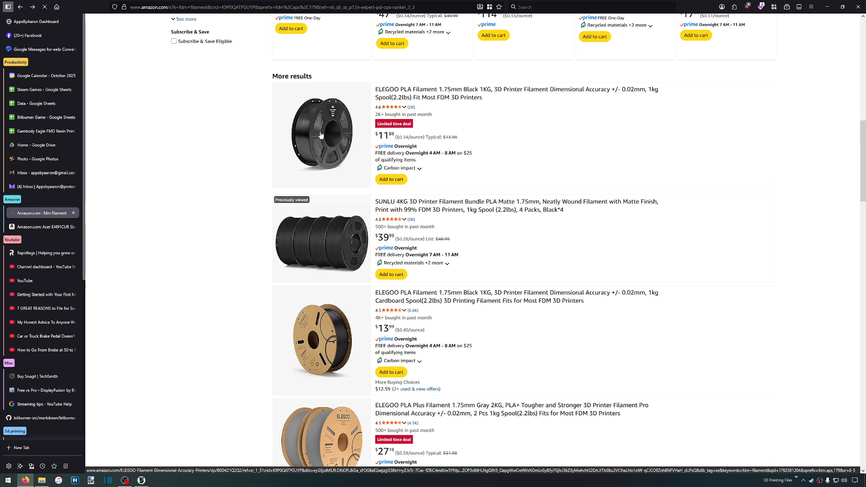
pyautogui.click(354, 157)
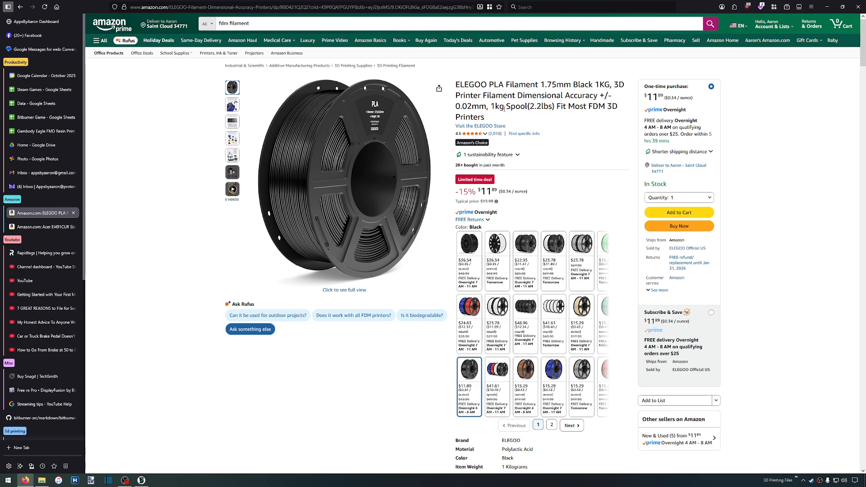
pyautogui.moveTo(504, 108); pyautogui.dragTo(491, 109)
pyautogui.moveTo(296, 224)
# Switch back to OrcaSlicer and review plate 1's filament estimate and the sliced hull part from several sides
pyautogui.click(141, 480)
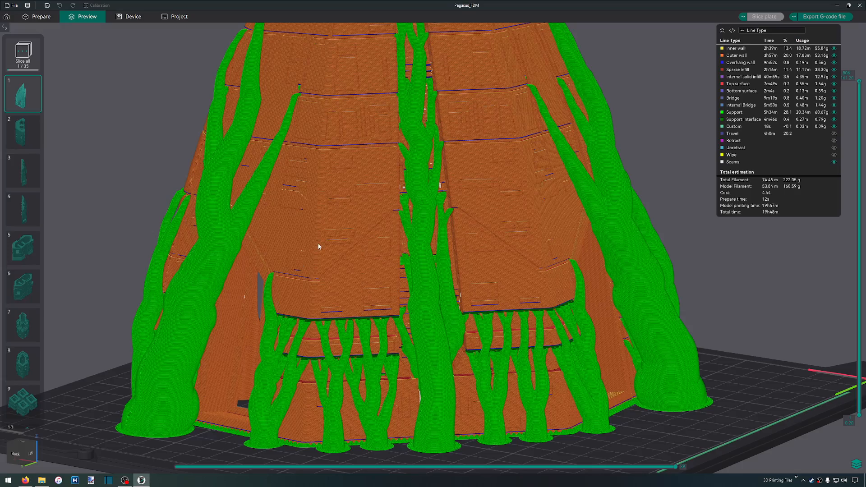
pyautogui.scroll(-10, 559, 254)
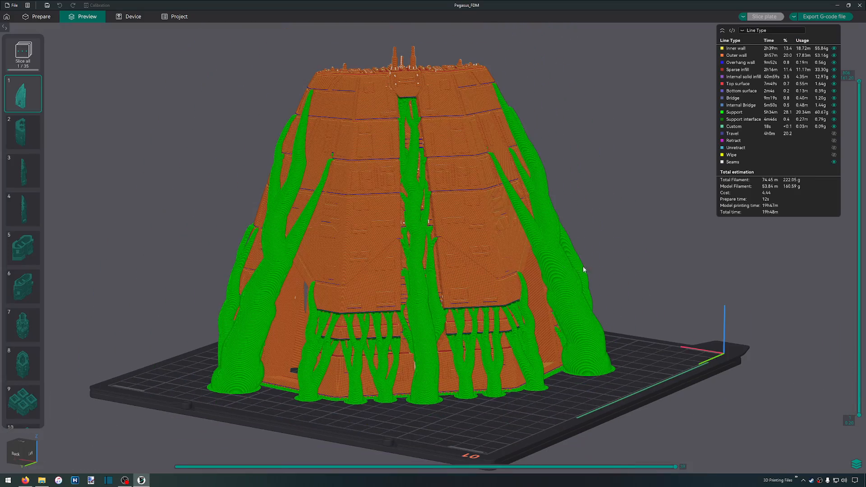
pyautogui.moveTo(573, 274); pyautogui.dragTo(477, 325)
pyautogui.moveTo(477, 325); pyautogui.dragTo(525, 234, button='right')
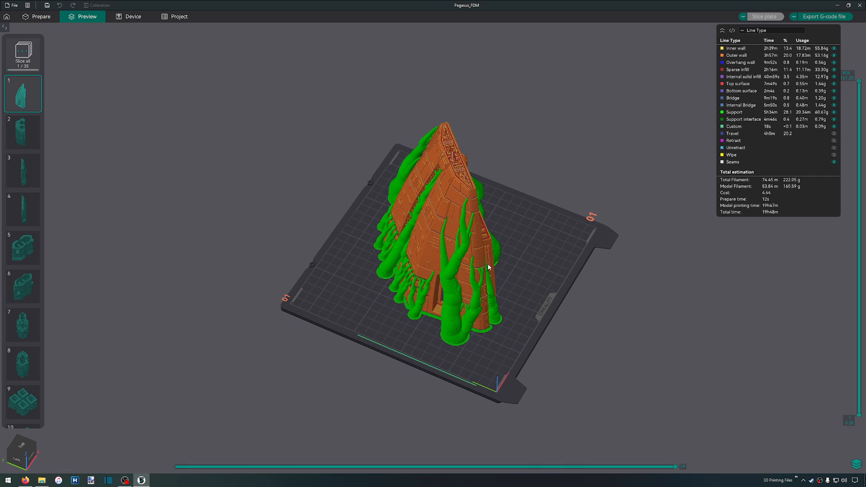
pyautogui.scroll(3, 483, 243)
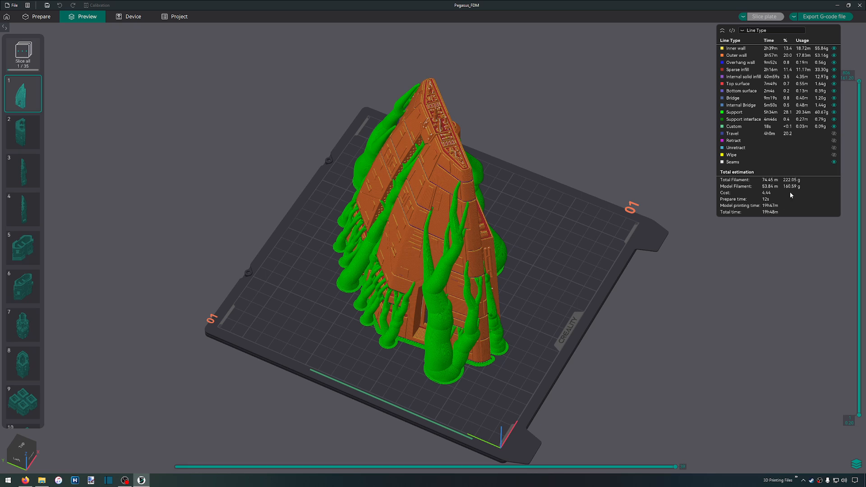
pyautogui.moveTo(641, 325); pyautogui.dragTo(595, 323)
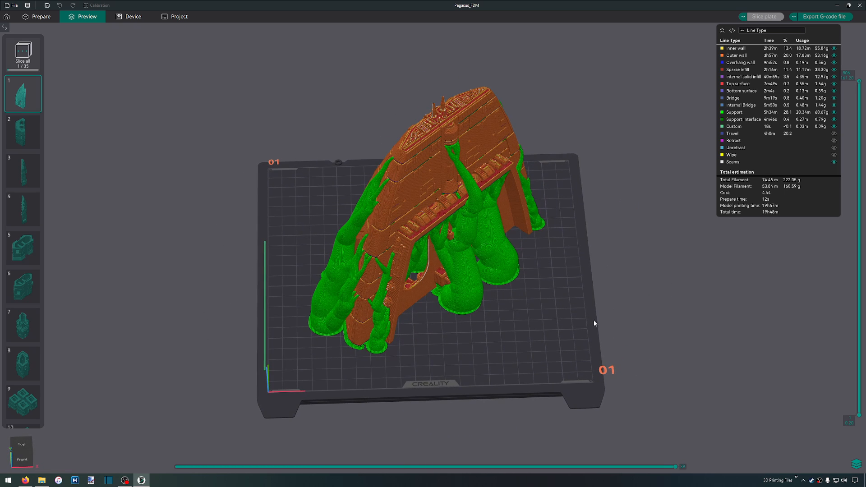
# Generate the sliced preview of plate 2 and view the hull part's inner beams and connectors during slicing
pyautogui.click(31, 140)
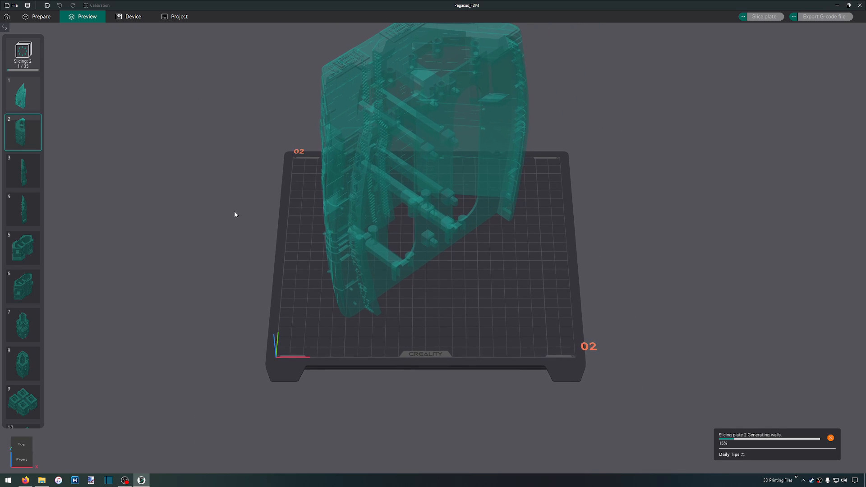
pyautogui.moveTo(235, 315); pyautogui.dragTo(282, 292)
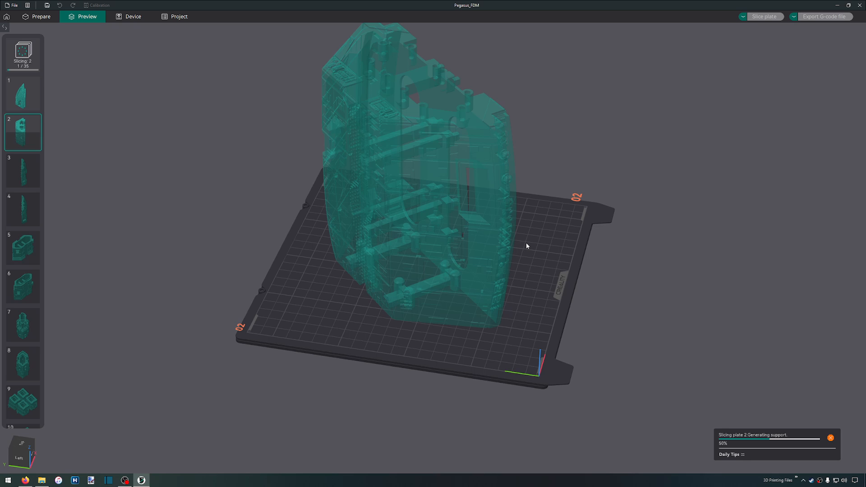
pyautogui.moveTo(523, 170); pyautogui.dragTo(516, 186, button='right')
pyautogui.moveTo(518, 265); pyautogui.dragTo(517, 324, button='right')
pyautogui.scroll(5, 411, 154)
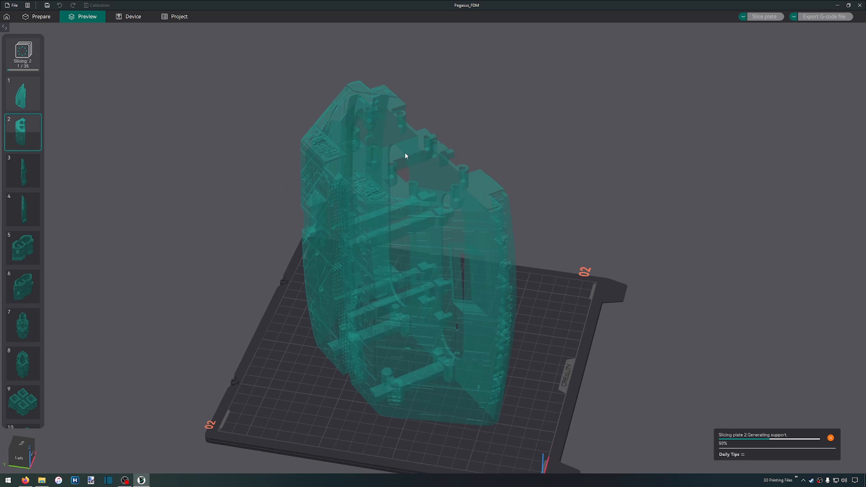
pyautogui.moveTo(608, 185); pyautogui.dragTo(578, 183)
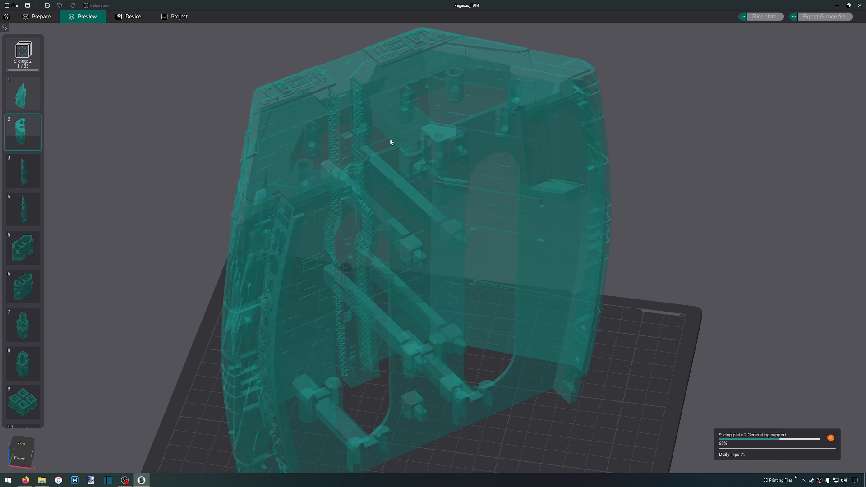
pyautogui.scroll(3, 380, 214)
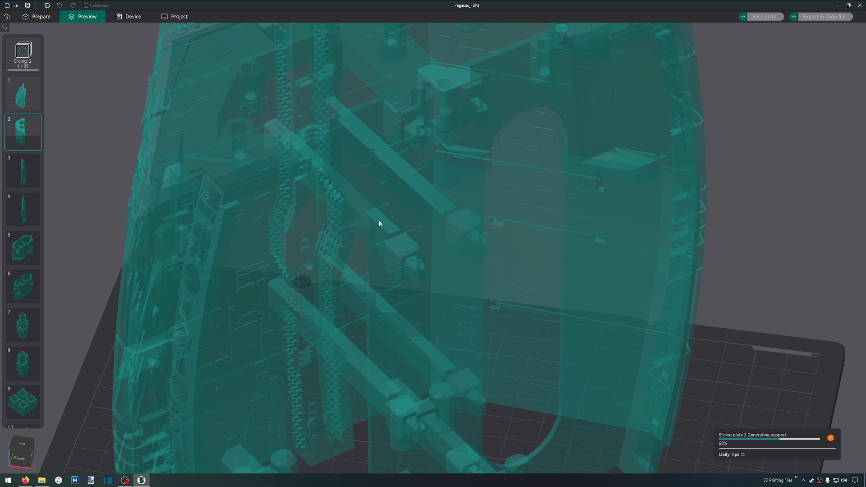
pyautogui.scroll(-5, 392, 244)
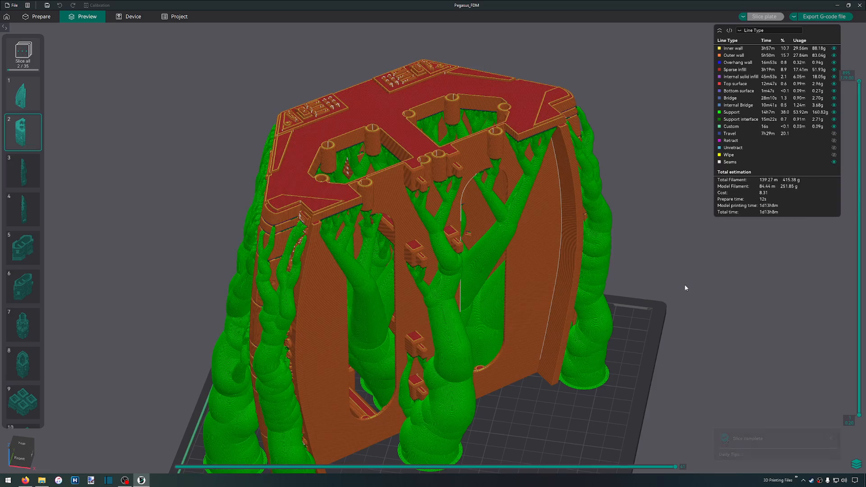
# Examine the sliced plate 2 hull part with its tree supports and review its total filament estimate
pyautogui.moveTo(550, 390); pyautogui.dragTo(522, 392)
pyautogui.moveTo(539, 359); pyautogui.dragTo(555, 183, button='right')
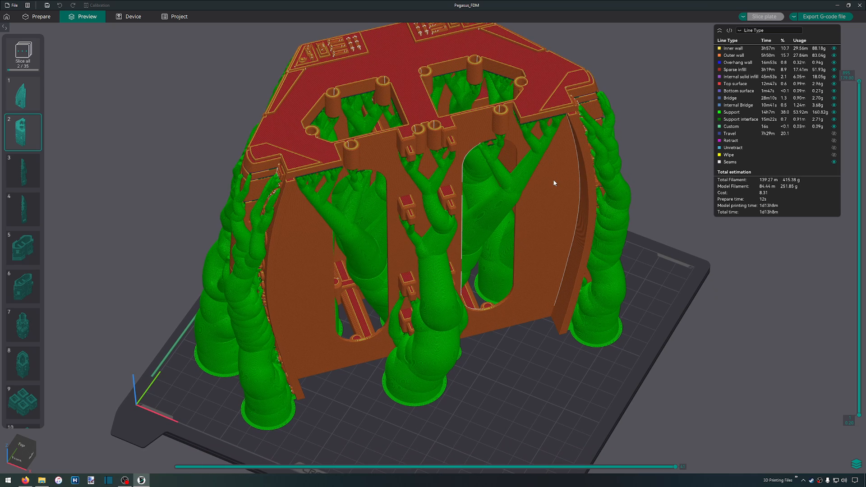
pyautogui.moveTo(481, 383); pyautogui.dragTo(495, 377)
pyautogui.scroll(-2, 531, 319)
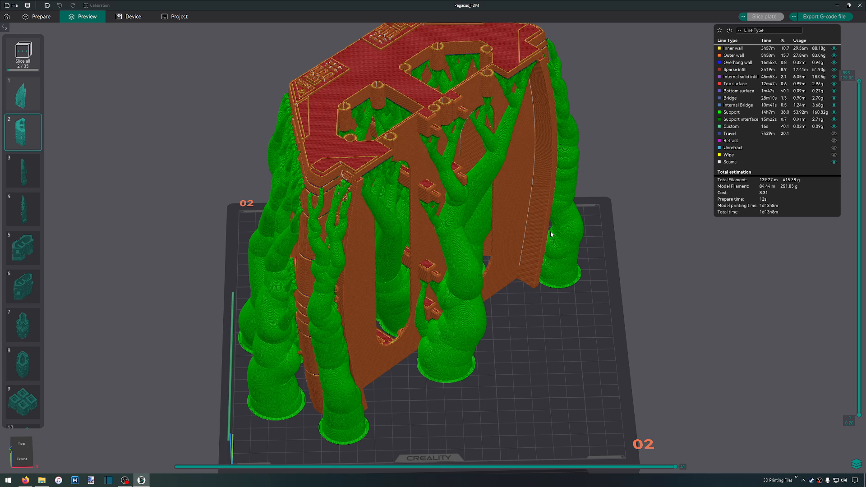
pyautogui.moveTo(537, 210); pyautogui.dragTo(514, 228)
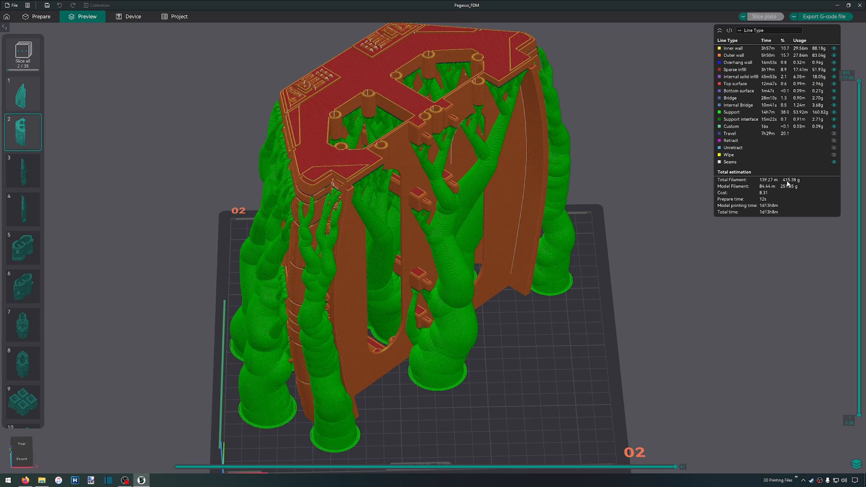
pyautogui.scroll(-2, 568, 257)
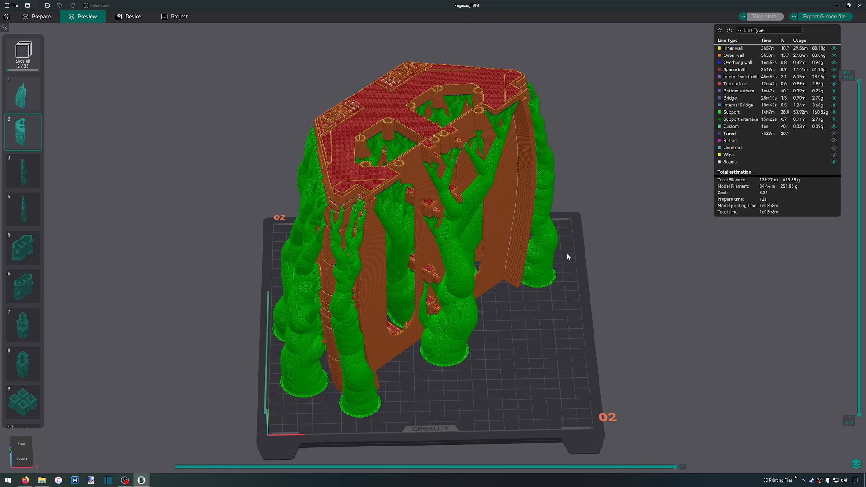
# Inspect the thick tree support trunks around plate 2's hull part up close and from an overall view
pyautogui.moveTo(521, 337); pyautogui.dragTo(547, 352)
pyautogui.moveTo(555, 348); pyautogui.dragTo(513, 343)
pyautogui.scroll(5, 424, 286)
pyautogui.scroll(1, 425, 287)
pyautogui.moveTo(610, 365); pyautogui.dragTo(598, 365)
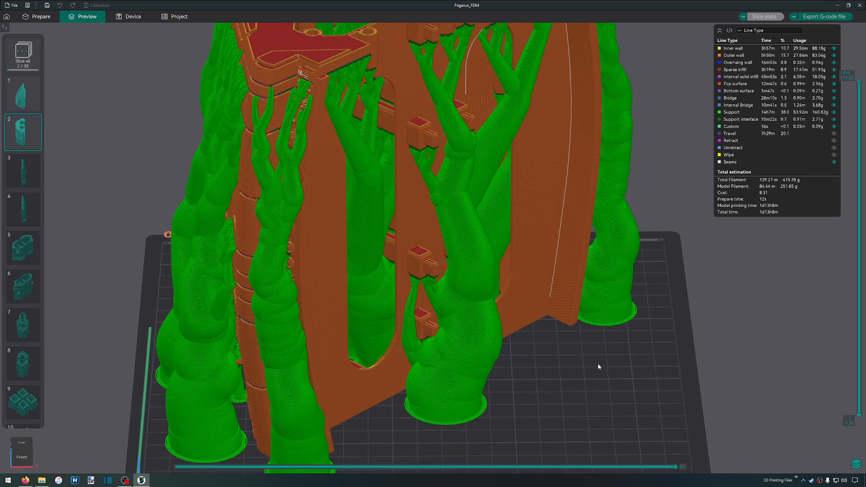
pyautogui.scroll(-4, 598, 365)
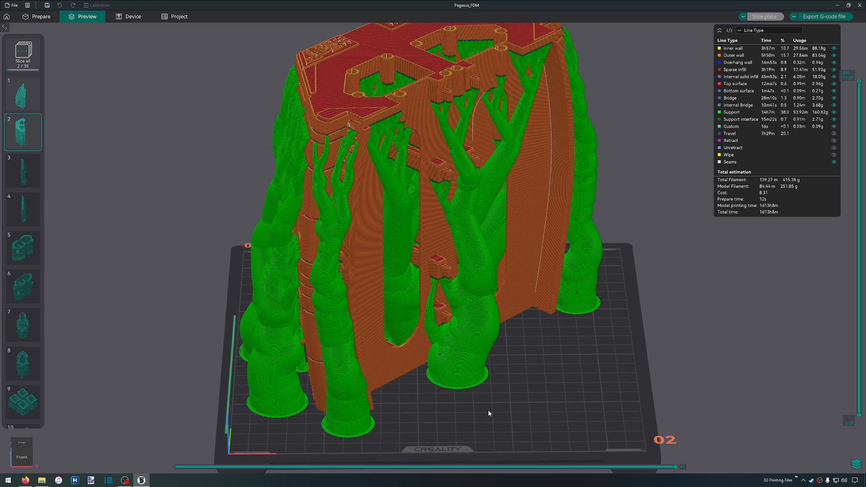
pyautogui.scroll(-5, 449, 362)
pyautogui.moveTo(435, 341); pyautogui.dragTo(450, 354)
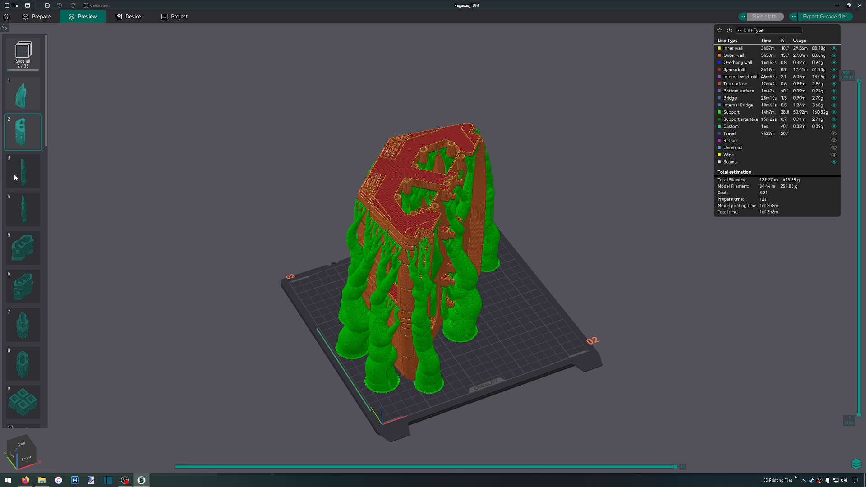
# Return to the Prepare view, make plate 3 active and view the inner side of its hull part
pyautogui.click(39, 17)
pyautogui.scroll(-5, 462, 248)
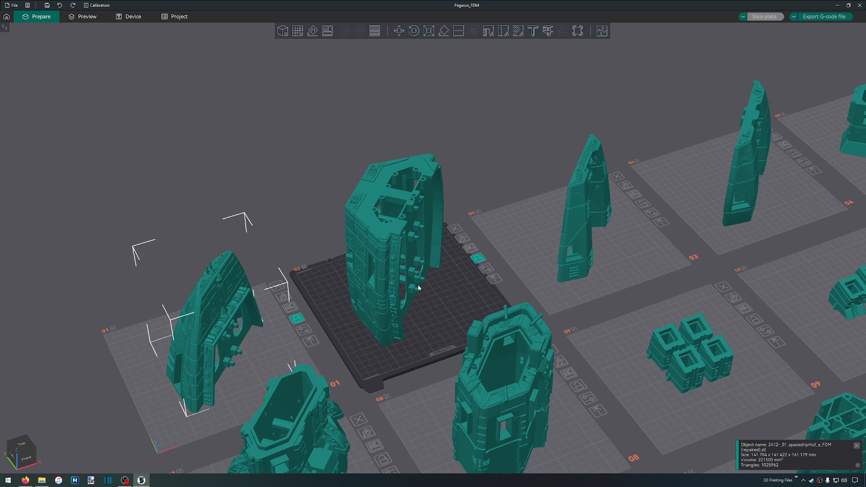
pyautogui.scroll(5, 411, 292)
pyautogui.moveTo(576, 296); pyautogui.dragTo(0, 366, button='right')
pyautogui.scroll(5, 570, 235)
pyautogui.moveTo(584, 235); pyautogui.dragTo(320, 344, button='right')
pyautogui.moveTo(320, 341); pyautogui.dragTo(310, 316)
pyautogui.click(117, 143)
pyautogui.moveTo(198, 227); pyautogui.dragTo(371, 355, button='right')
pyautogui.moveTo(252, 179); pyautogui.dragTo(370, 294)
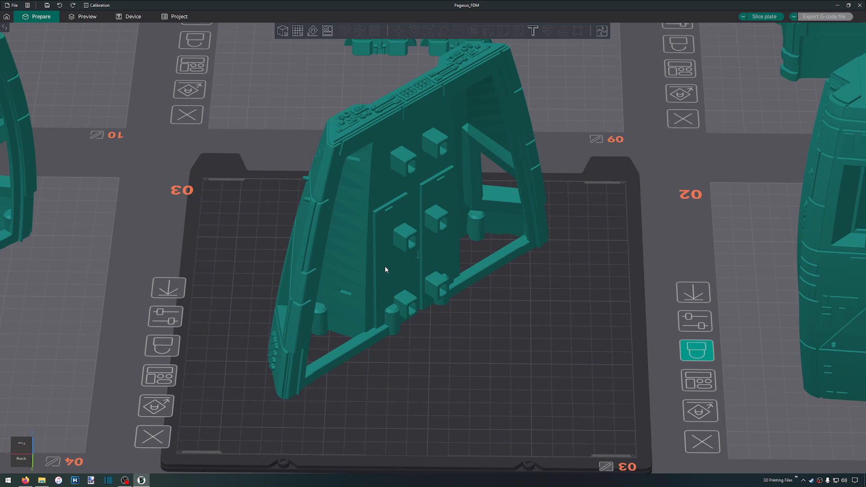
# Select the spaceshipHull_c part on plate 3 and shift it slightly on the plate
pyautogui.scroll(5, 412, 173)
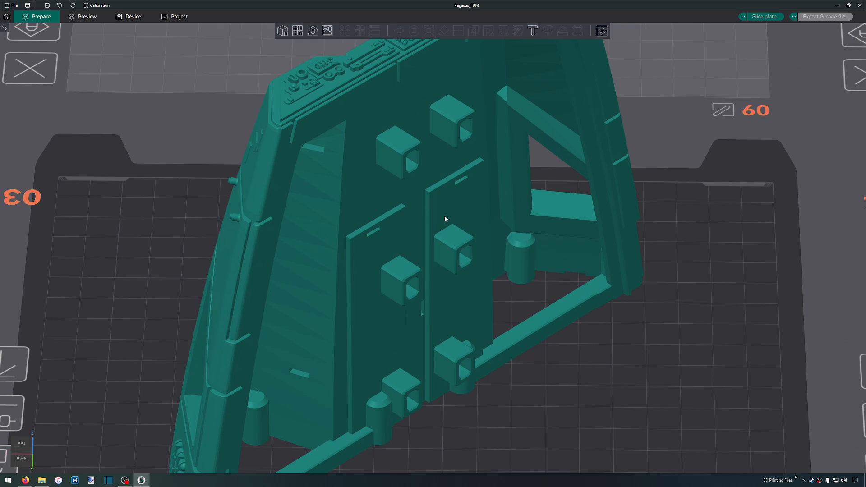
pyautogui.click(446, 215)
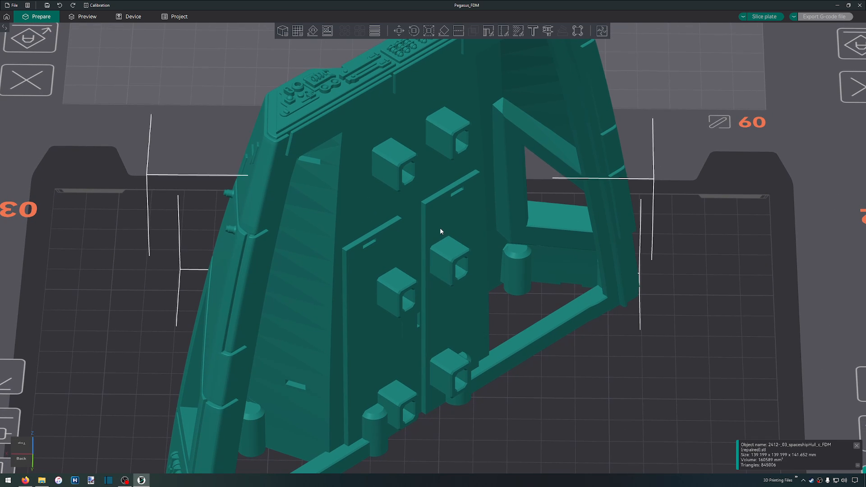
pyautogui.moveTo(441, 214); pyautogui.dragTo(506, 275)
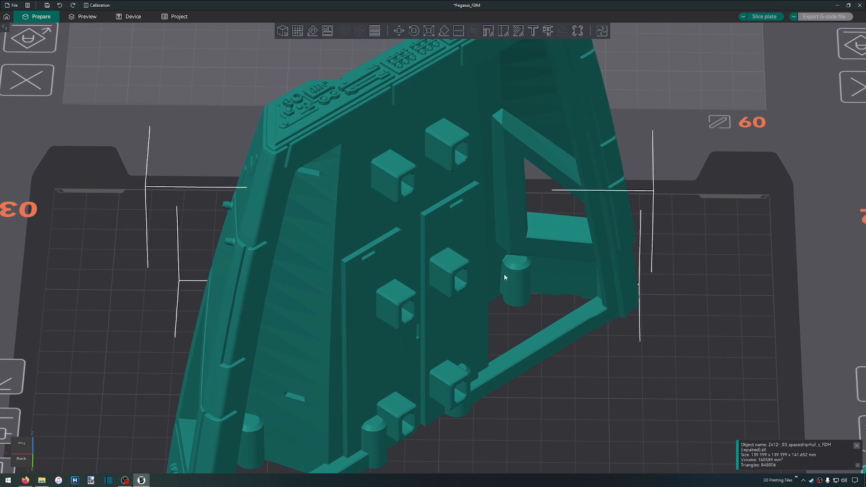
# Expand the settings sidebar and reselect the spaceshipHull_c part on plate 3
pyautogui.scroll(-3, 534, 318)
pyautogui.moveTo(630, 386); pyautogui.dragTo(570, 397)
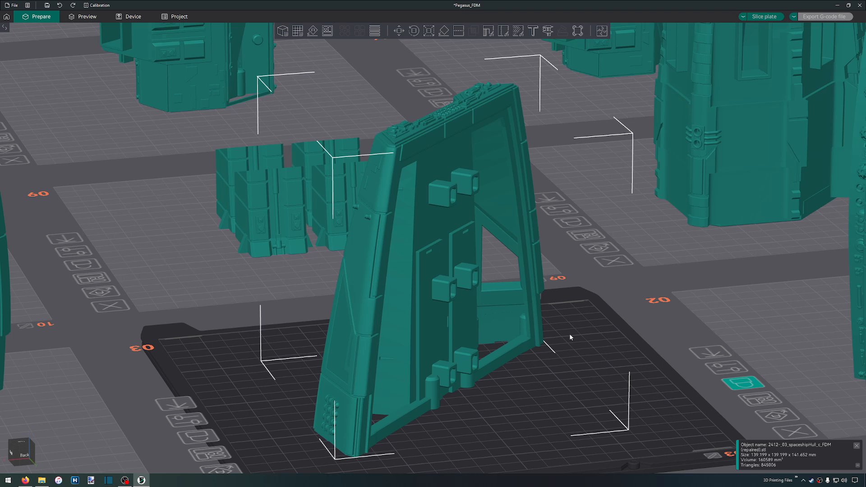
pyautogui.rightClick(518, 403)
pyautogui.moveTo(498, 396)
pyautogui.mouseDown()
pyautogui.moveTo(495, 403)
pyautogui.moveTo(523, 400)
pyautogui.moveTo(521, 388)
pyautogui.moveTo(518, 396)
pyautogui.moveTo(486, 393)
pyautogui.moveTo(499, 394)
pyautogui.moveTo(494, 384)
pyautogui.mouseUp()
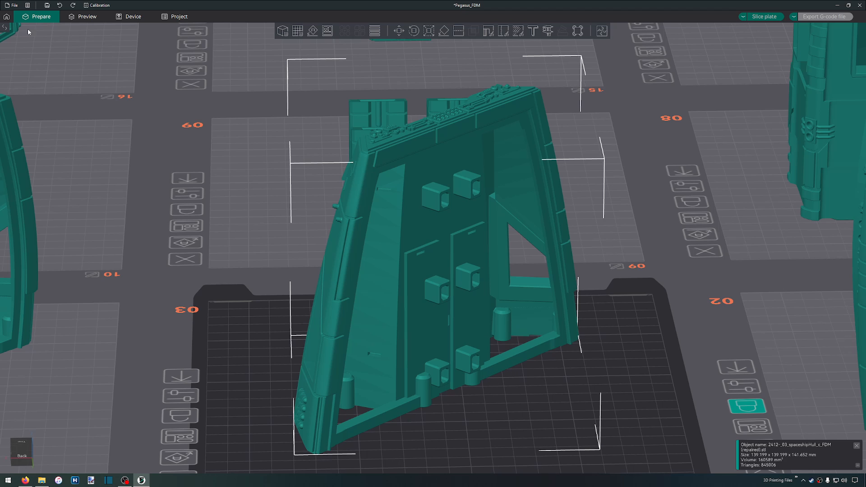
pyautogui.click(2, 31)
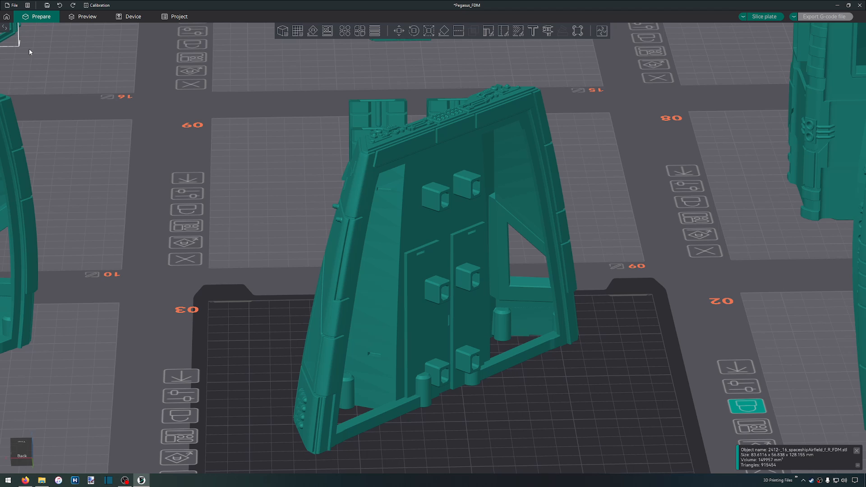
pyautogui.click(5, 28)
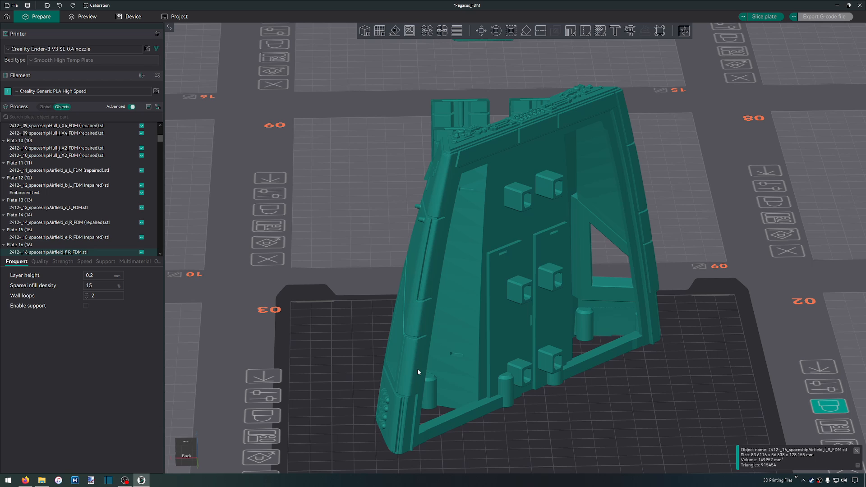
pyautogui.scroll(-10, 418, 369)
pyautogui.scroll(10, 374, 351)
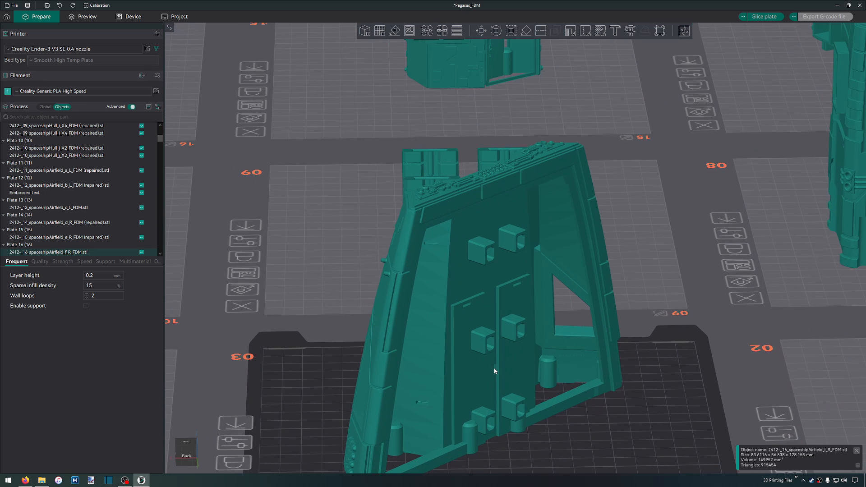
pyautogui.click(495, 371)
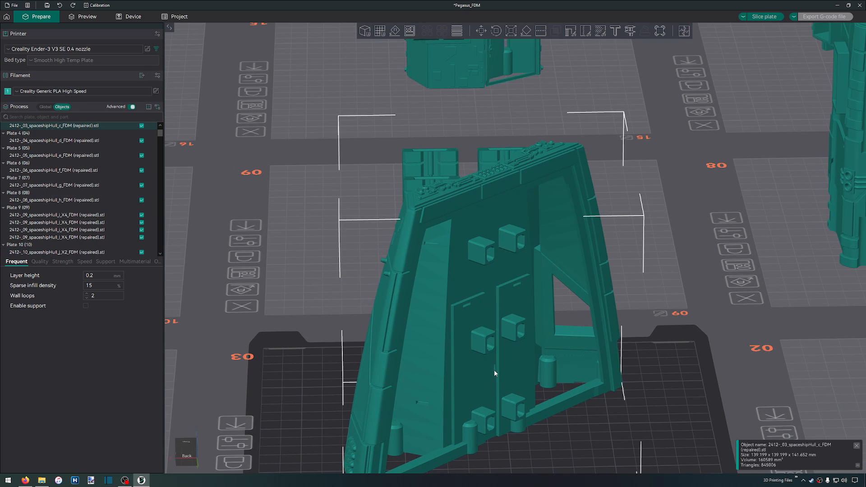
# Enable support for the spaceshipHull_c part in its object-specific process settings
pyautogui.click(44, 107)
pyautogui.scroll(-5, 286, 289)
pyautogui.scroll(-2, 292, 266)
pyautogui.moveTo(329, 344); pyautogui.dragTo(502, 373, button='right')
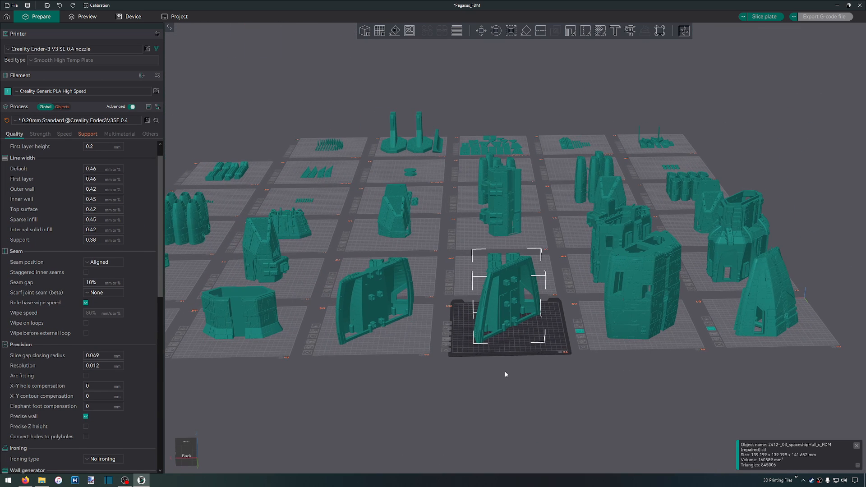
pyautogui.scroll(6, 507, 347)
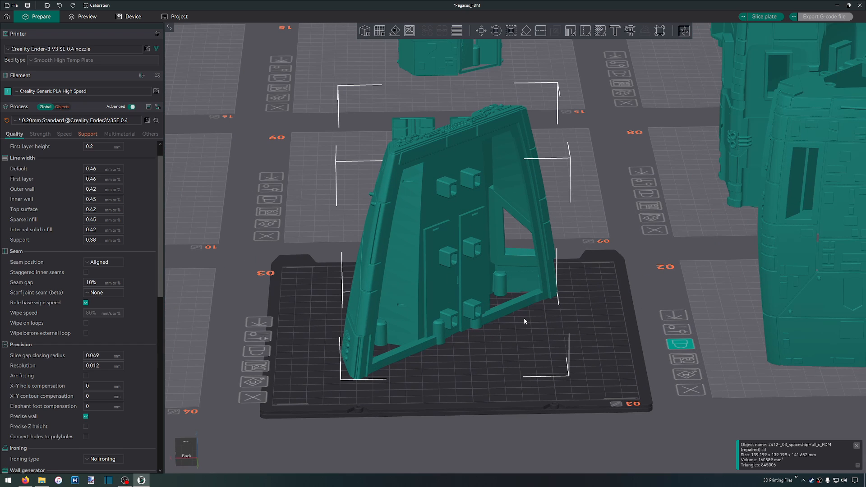
pyautogui.click(64, 106)
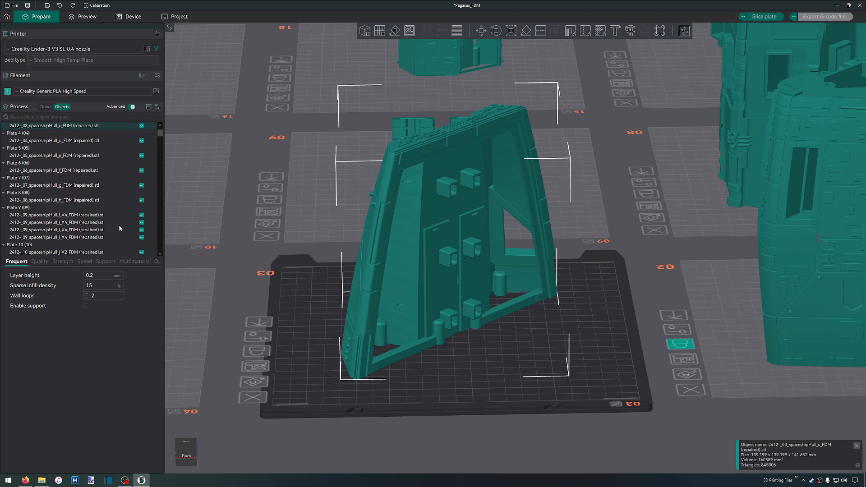
pyautogui.click(104, 262)
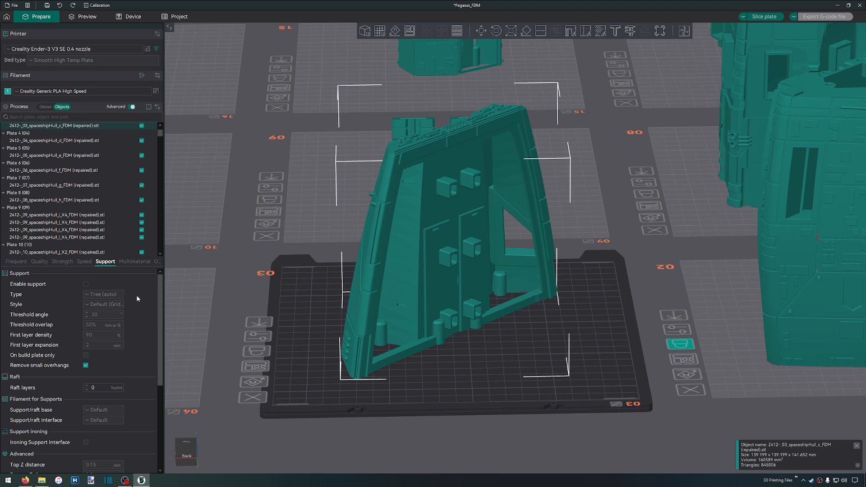
pyautogui.click(86, 285)
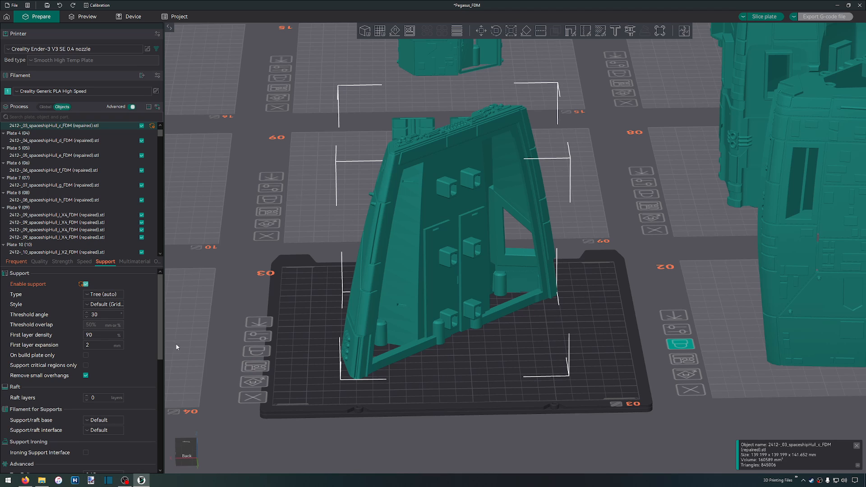
# Check the part's available support styles and advanced support settings, keeping the default style, and slice plate 3
pyautogui.click(111, 305)
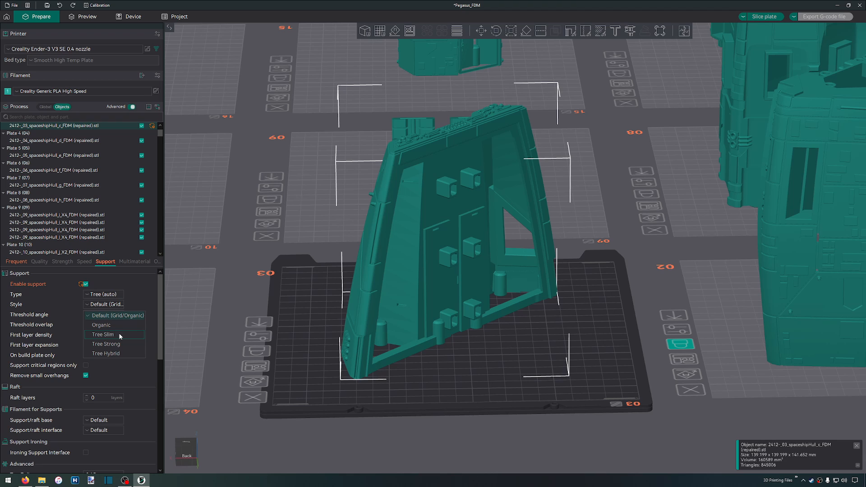
pyautogui.click(161, 315)
pyautogui.scroll(-5, 136, 321)
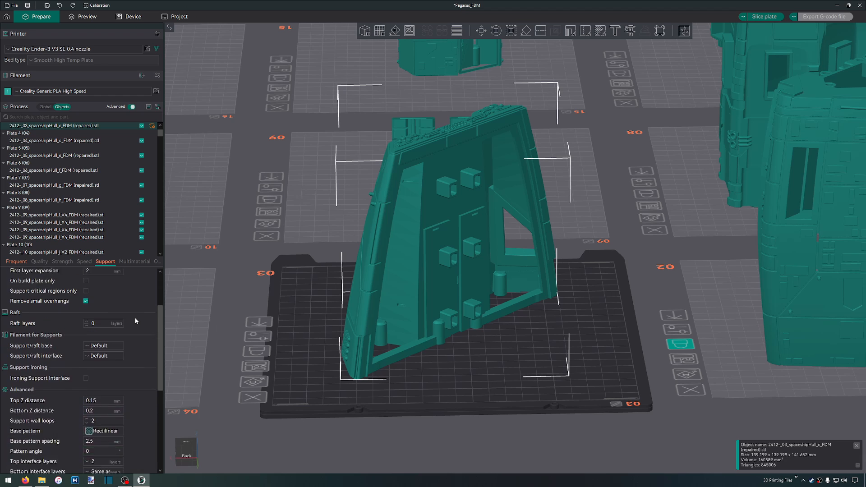
pyautogui.scroll(-1, 135, 321)
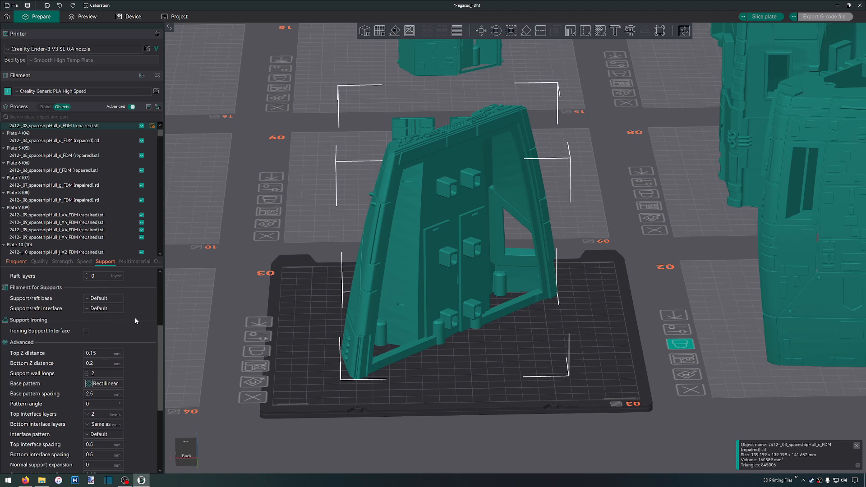
pyautogui.scroll(-3, 136, 320)
pyautogui.scroll(8, 135, 320)
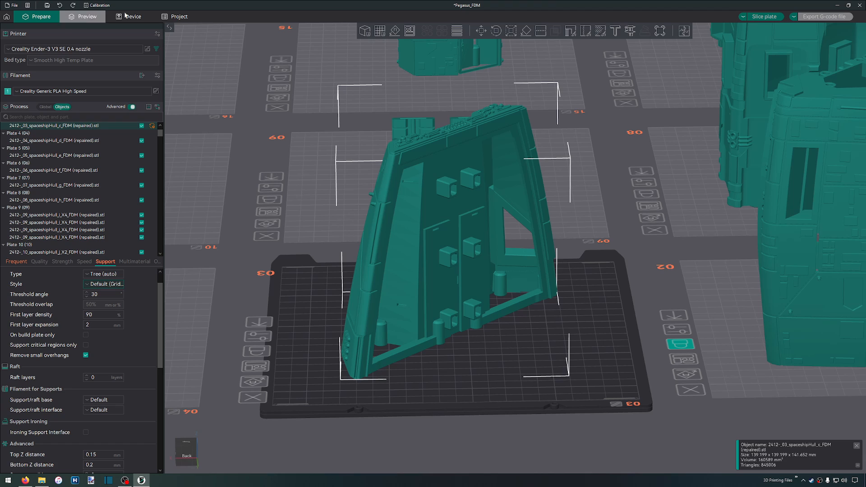
pyautogui.click(855, 448)
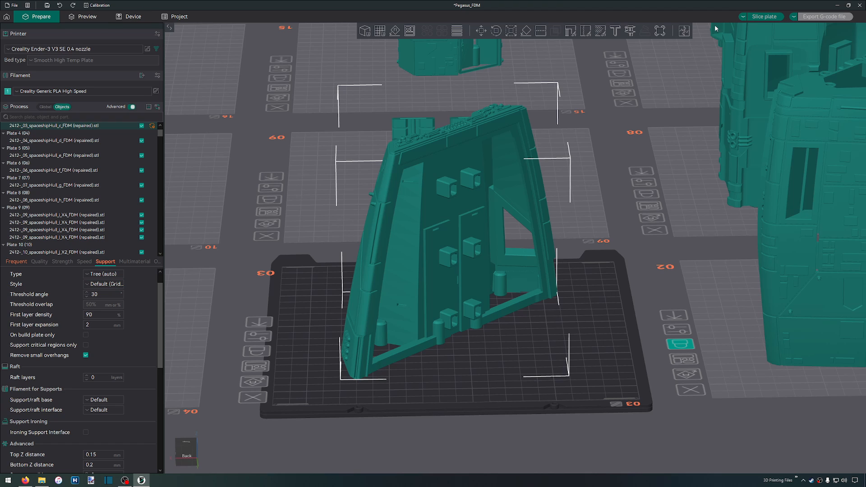
pyautogui.click(769, 18)
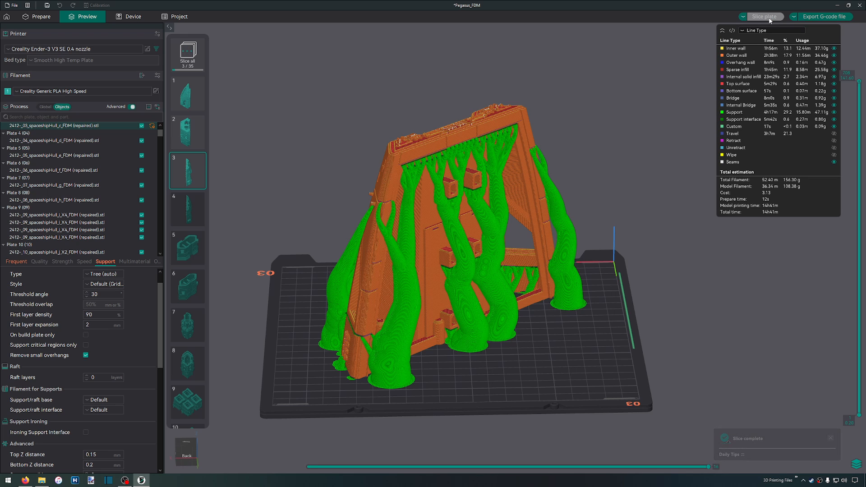
# Examine the tree supports on both sides of plate 3's sliced hull part and review its total filament estimate
pyautogui.scroll(5, 436, 120)
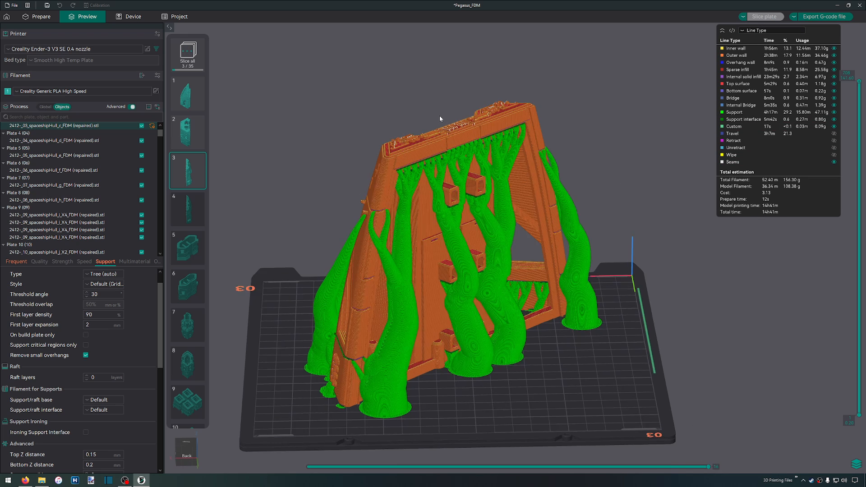
pyautogui.scroll(2, 415, 269)
pyautogui.scroll(-5, 443, 204)
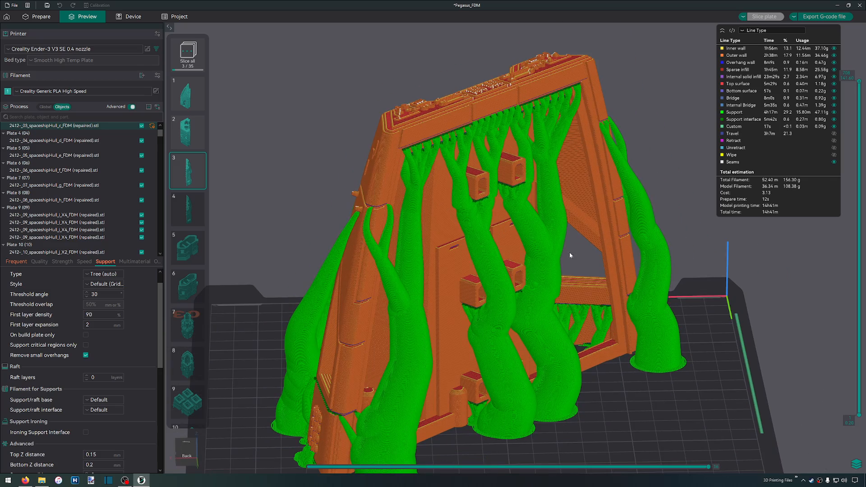
pyautogui.scroll(-3, 634, 291)
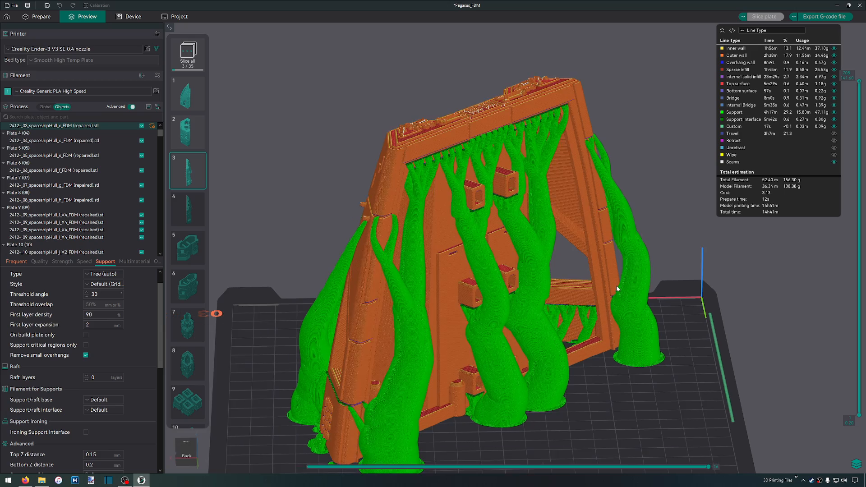
pyautogui.scroll(-2, 618, 289)
pyautogui.moveTo(419, 226); pyautogui.dragTo(448, 258)
pyautogui.scroll(5, 538, 268)
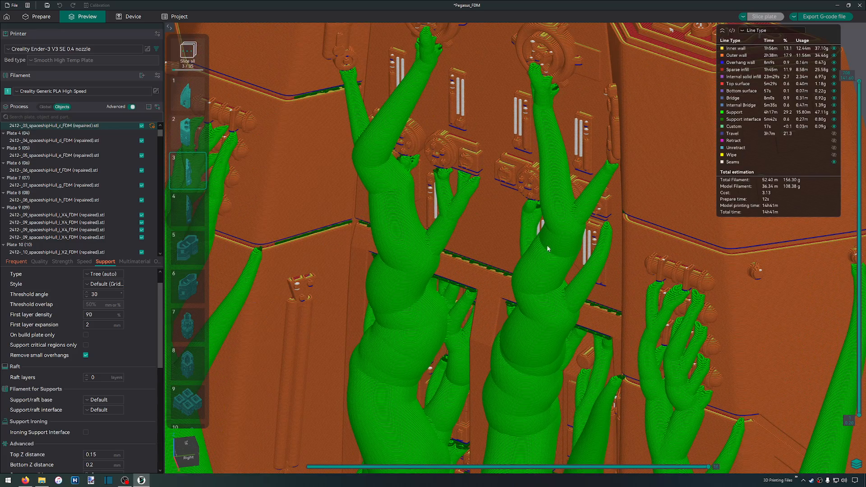
pyautogui.scroll(-6, 533, 246)
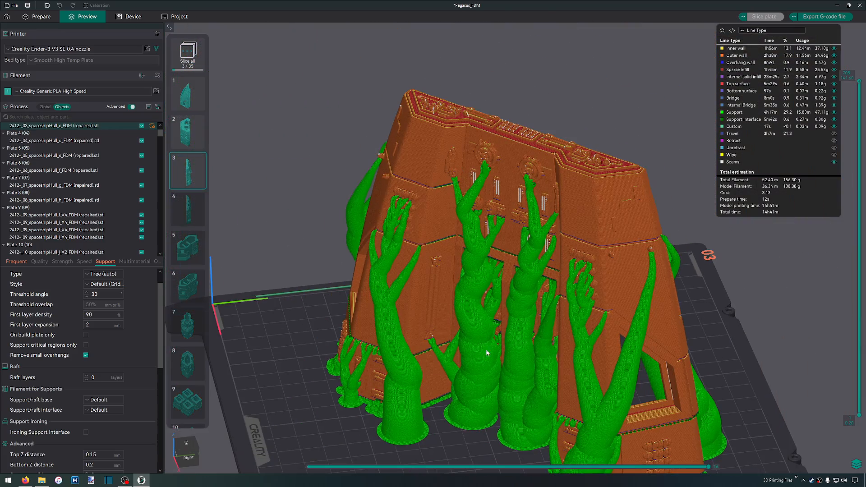
pyautogui.moveTo(454, 452); pyautogui.dragTo(409, 435)
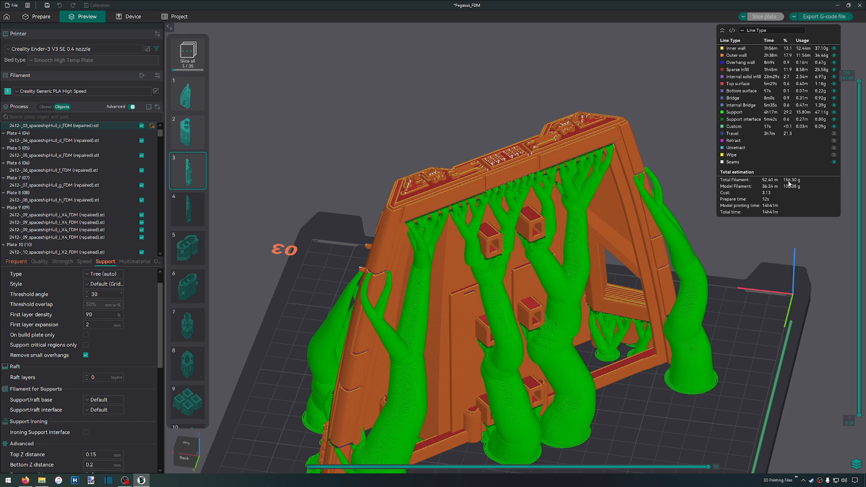
pyautogui.scroll(-6, 711, 260)
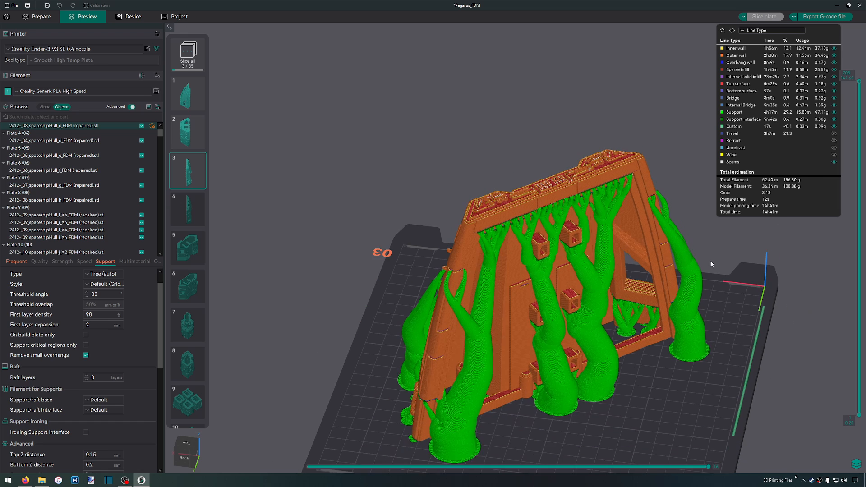
pyautogui.scroll(5, 697, 253)
# Export plate 3's G-code to the FDM folder as 03_spaceshipHull_c_PLA_14h41m-156g.gcode
pyautogui.click(825, 16)
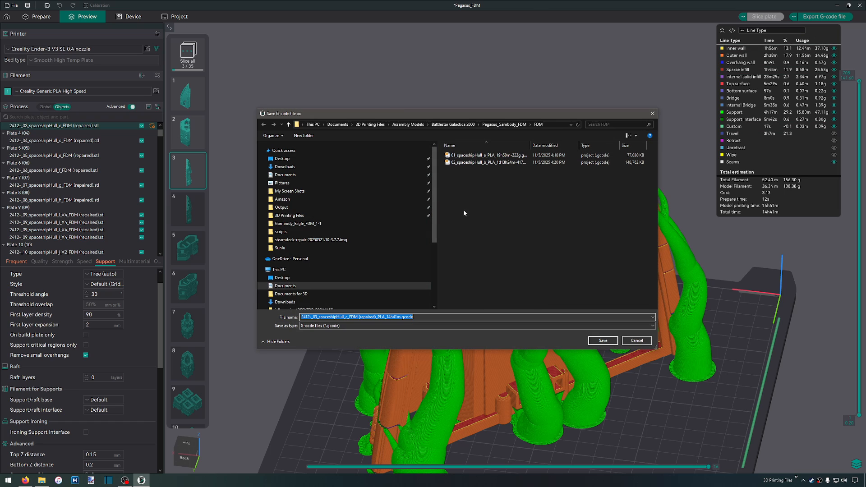
pyautogui.press('Home')
pyautogui.press('Delete')
pyautogui.press('Delete')
pyautogui.press('Delete')
pyautogui.press('Delete')
pyautogui.press('Delete')
pyautogui.press('Delete')
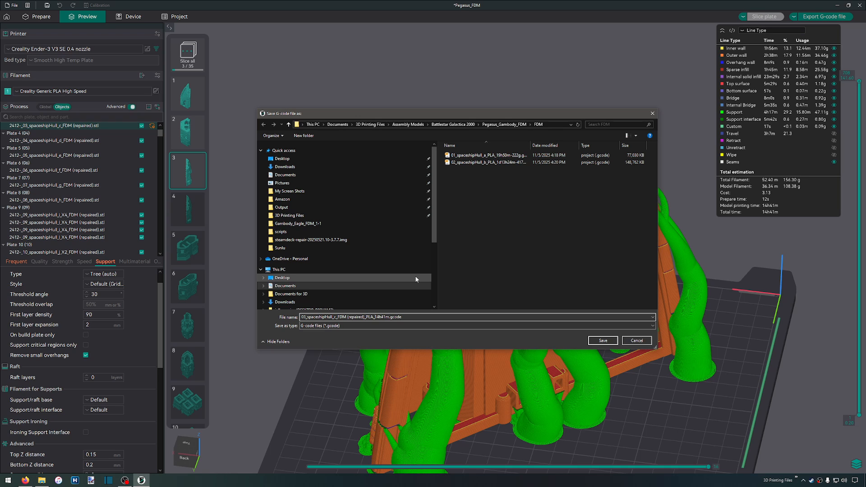
pyautogui.hotkey('ctrl', 'shift', 'Left')
pyautogui.hotkey('ctrl', 'shift', 'Left')
pyautogui.press('Delete')
pyautogui.click(362, 317)
pyautogui.write('-156g')
pyautogui.press('Return')
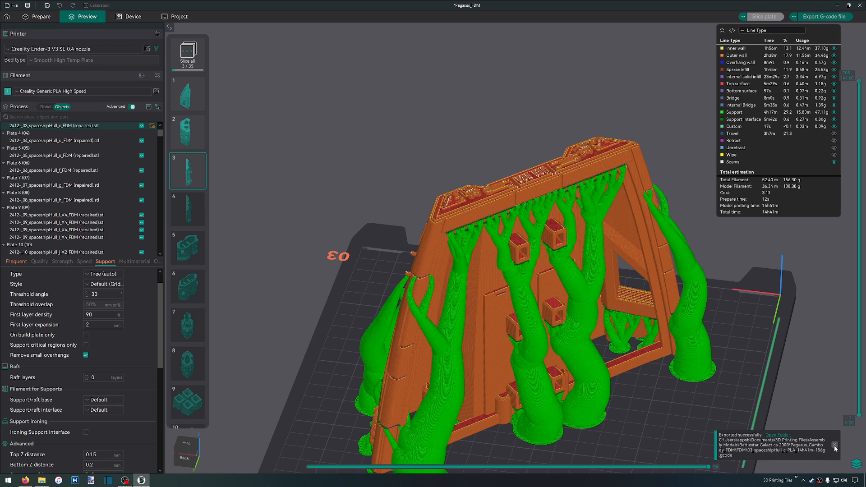
pyautogui.click(835, 445)
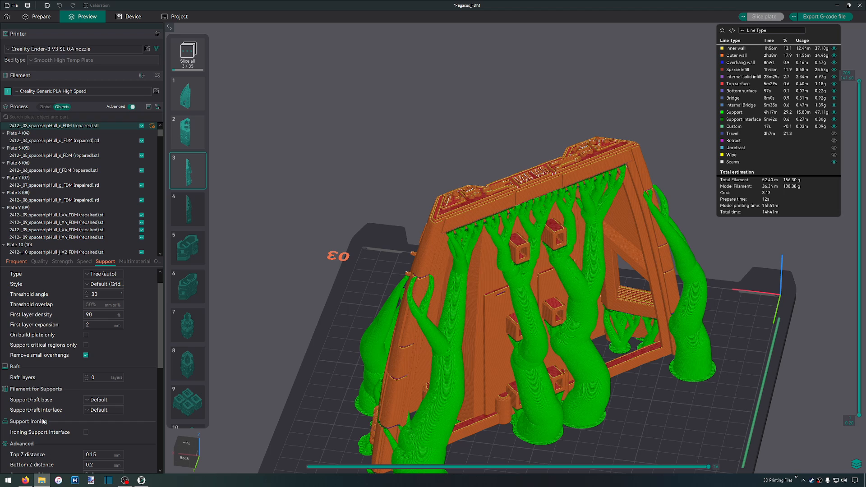
# Switch to File Explorer, enter the FDM folder and open the 01_spaceshipHull_a G-code file in Notepad++
pyautogui.moveTo(0, 185); pyautogui.dragTo(479, 79)
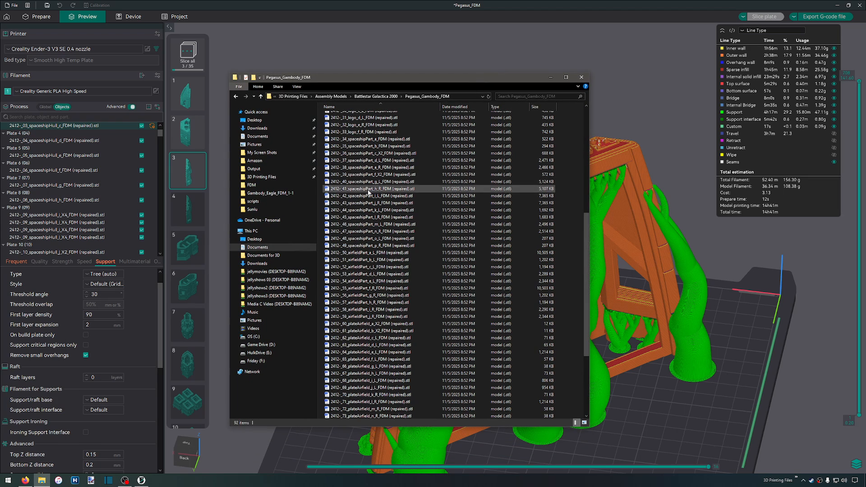
pyautogui.scroll(10, 395, 123)
pyautogui.click(334, 118)
pyautogui.doubleClick(334, 119)
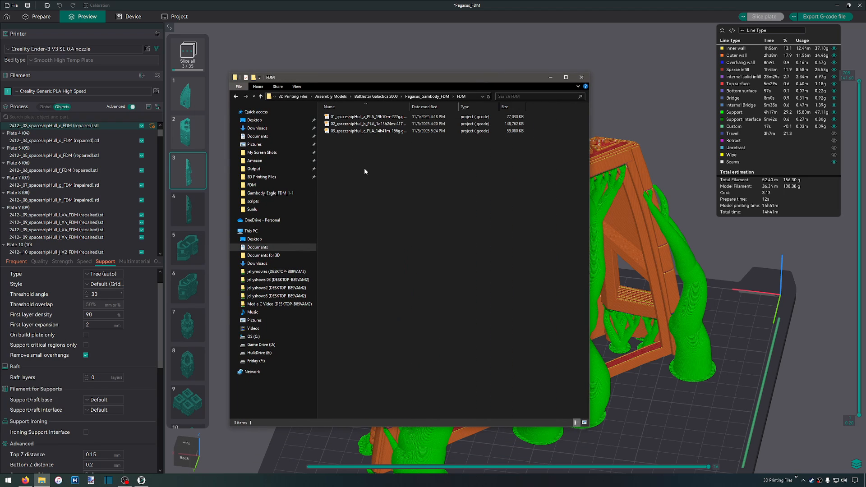
pyautogui.rightClick(348, 119)
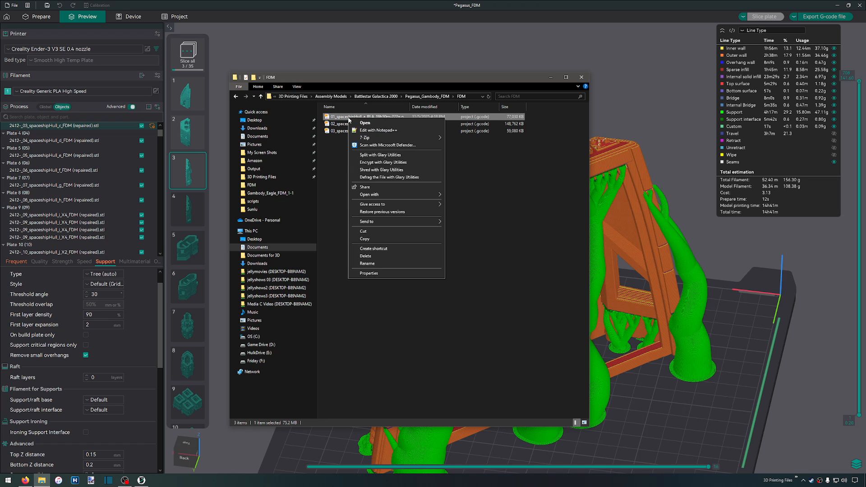
pyautogui.click(375, 131)
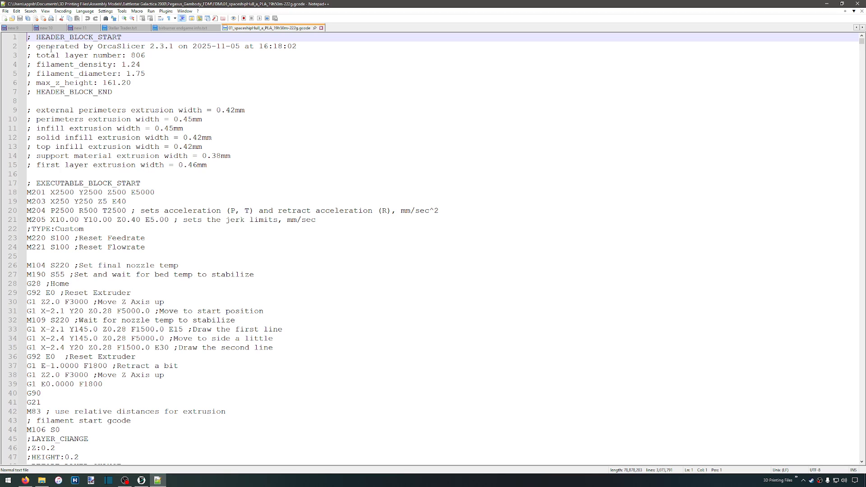
# Examine the G-code header, highlighting the total layer number and the perimeter extrusion width lines
pyautogui.moveTo(47, 55); pyautogui.dragTo(155, 58)
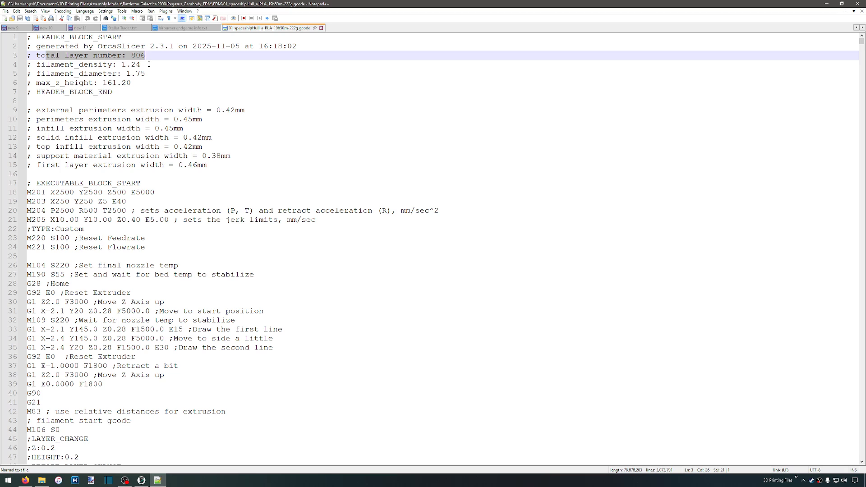
pyautogui.click(27, 110)
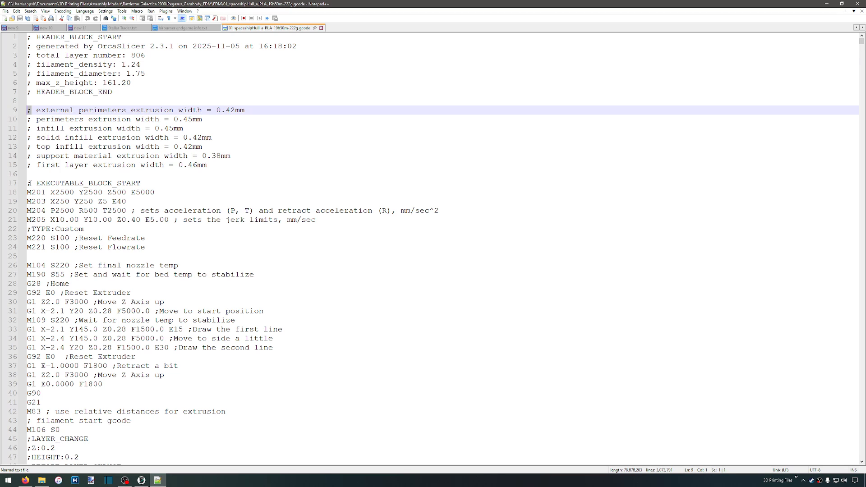
pyautogui.keyDown('ctrl'); pyautogui.scroll(3, 34, 183); pyautogui.keyUp('ctrl')
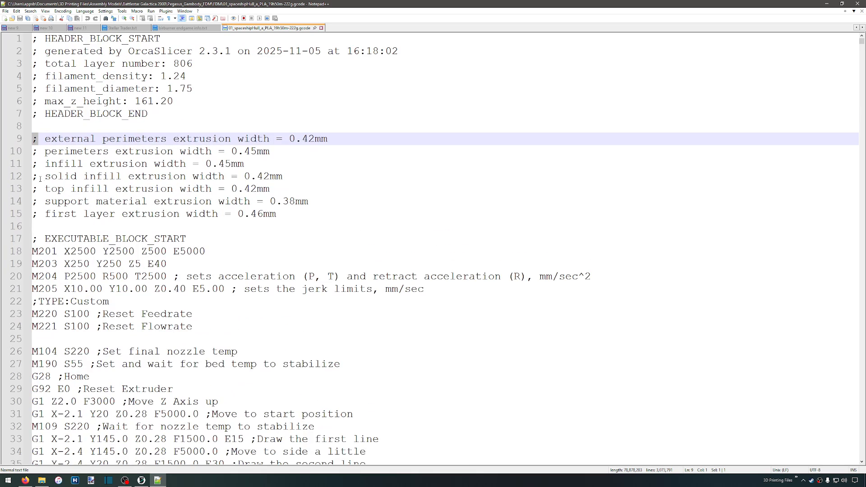
pyautogui.moveTo(73, 151); pyautogui.dragTo(427, 158)
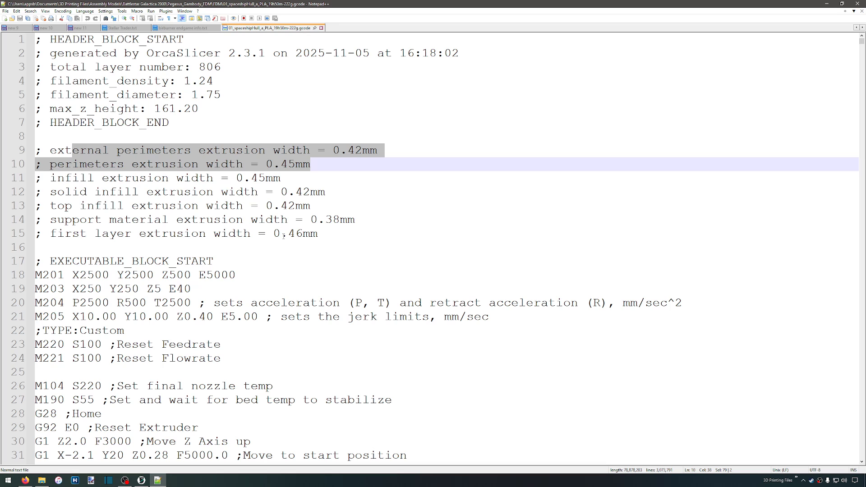
# Examine the start G-code below the header, highlighting the semicolon that opens the Reset Feedrate comment on the M220 line
pyautogui.scroll(-3, 282, 237)
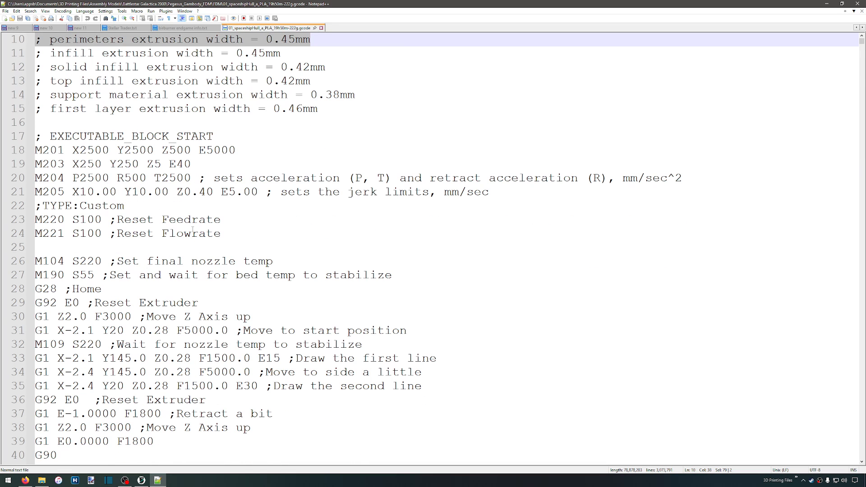
pyautogui.moveTo(113, 221); pyautogui.dragTo(222, 221)
pyautogui.click(116, 221)
pyautogui.moveTo(111, 221); pyautogui.dragTo(116, 220)
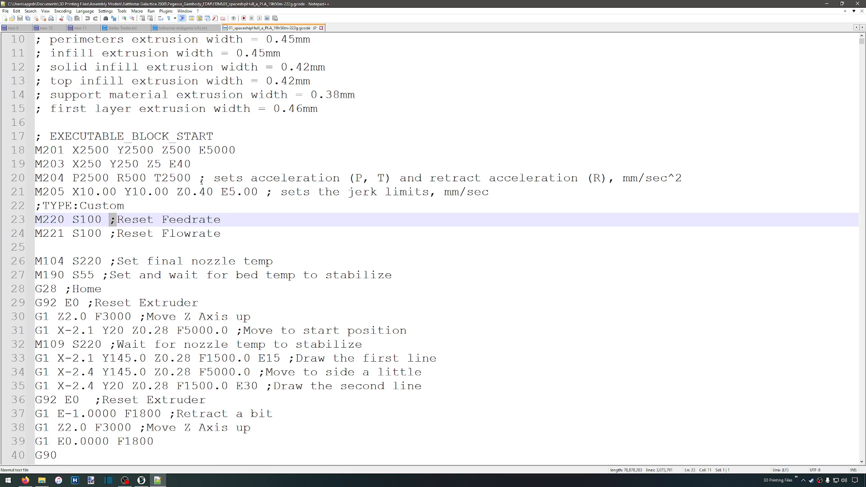
pyautogui.scroll(-3, 204, 180)
pyautogui.scroll(4, 102, 203)
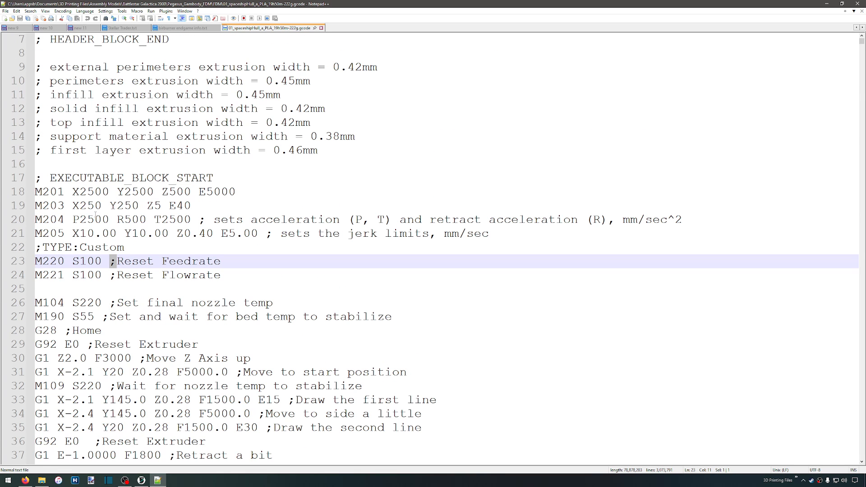
pyautogui.scroll(-5, 94, 214)
pyautogui.scroll(-3, 135, 209)
pyautogui.scroll(-3, 135, 209)
pyautogui.scroll(-7, 135, 215)
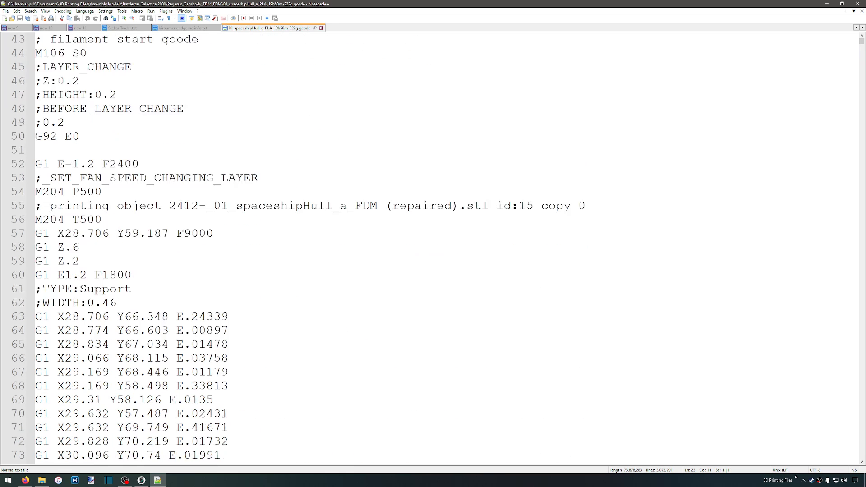
# Examine the G1 movement lines of the first layer's support section, highlighting the G at the start of line 76
pyautogui.click(43, 247)
pyautogui.moveTo(39, 247); pyautogui.dragTo(37, 247)
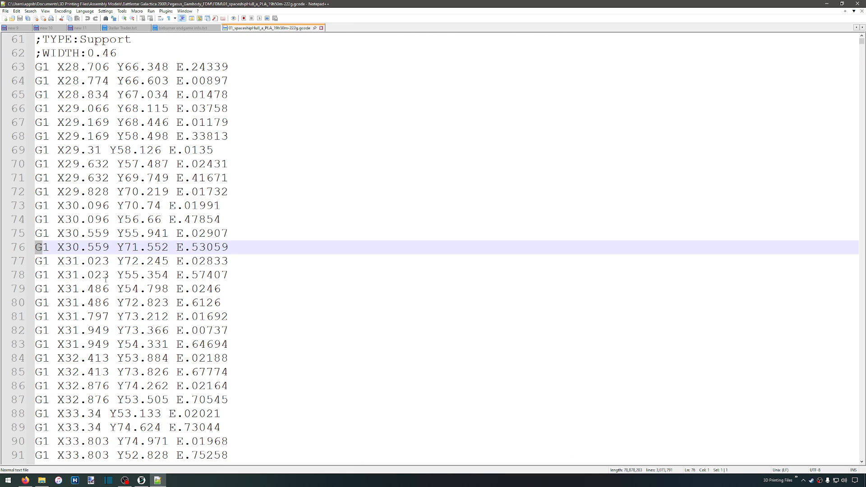
pyautogui.scroll(-2, 110, 280)
pyautogui.scroll(6, 113, 279)
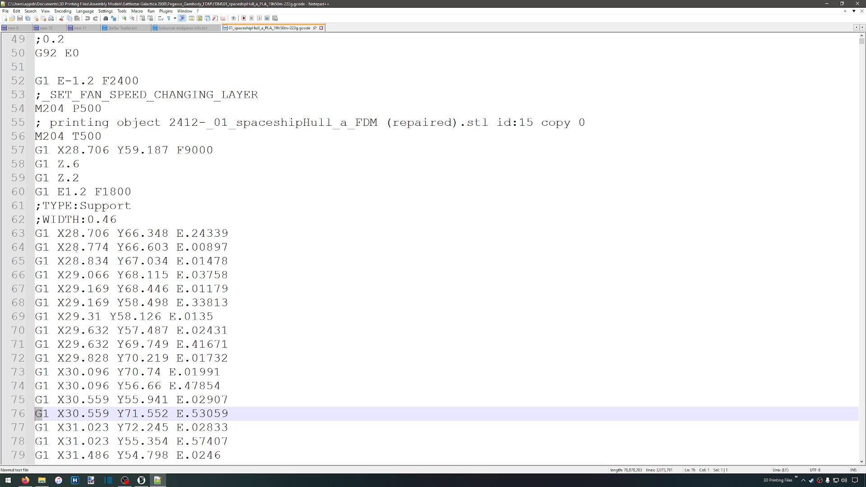
pyautogui.scroll(-20, 175, 271)
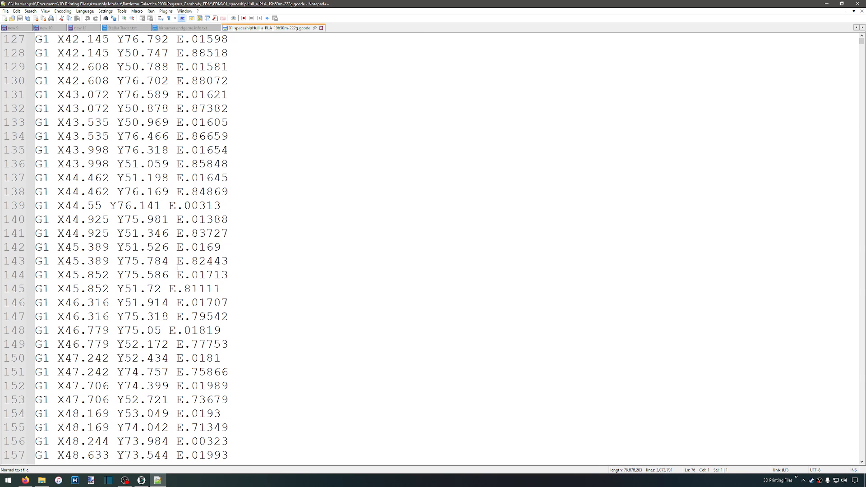
# Highlight the extrusion value and X/Y coordinates on line 165, undo the accidental text move and clear the selection
pyautogui.moveTo(177, 271); pyautogui.dragTo(247, 271)
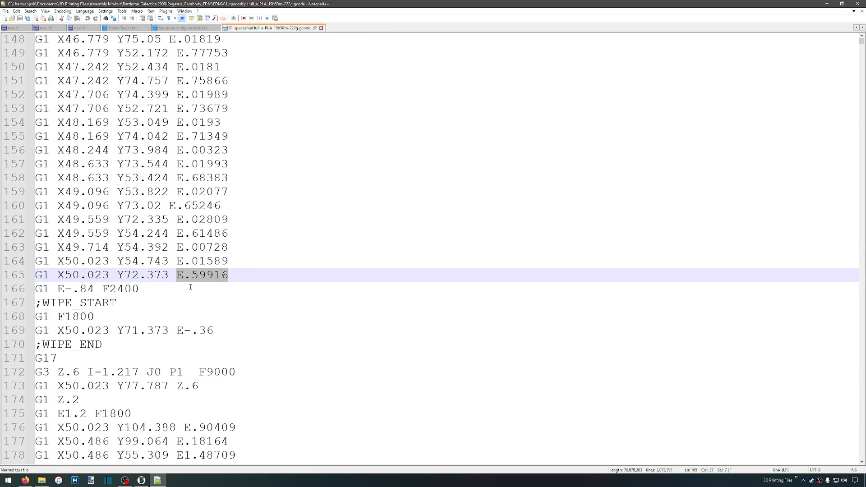
pyautogui.moveTo(59, 274); pyautogui.dragTo(161, 275)
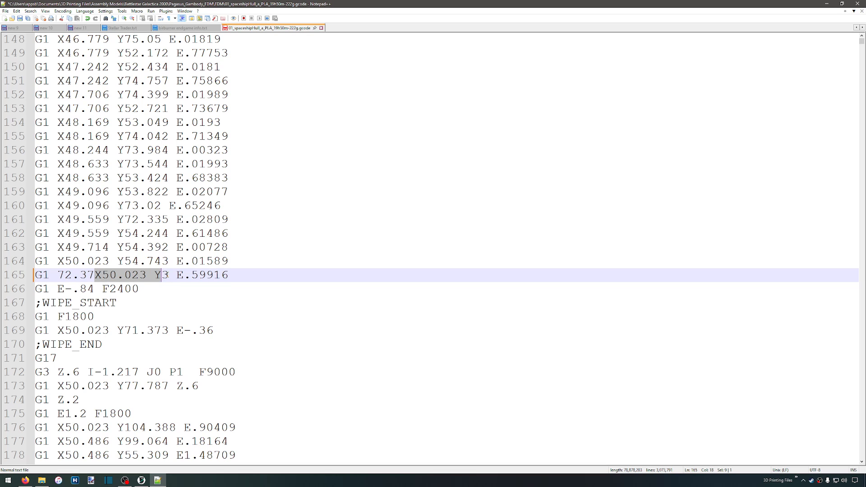
pyautogui.hotkey('ctrl', 'z')
pyautogui.click(282, 267)
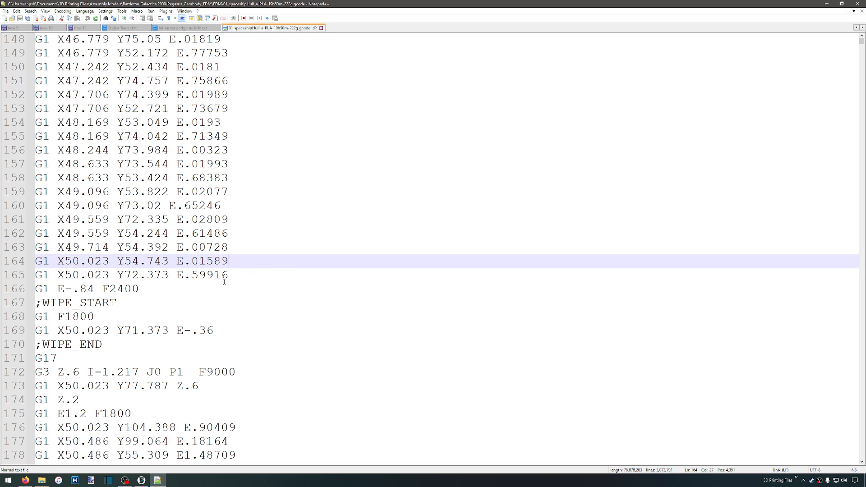
# Highlight the WIPE_START and WIPE_END comments and look over the movement lines around them
pyautogui.scroll(-2, 214, 278)
pyautogui.moveTo(117, 219); pyautogui.dragTo(39, 220)
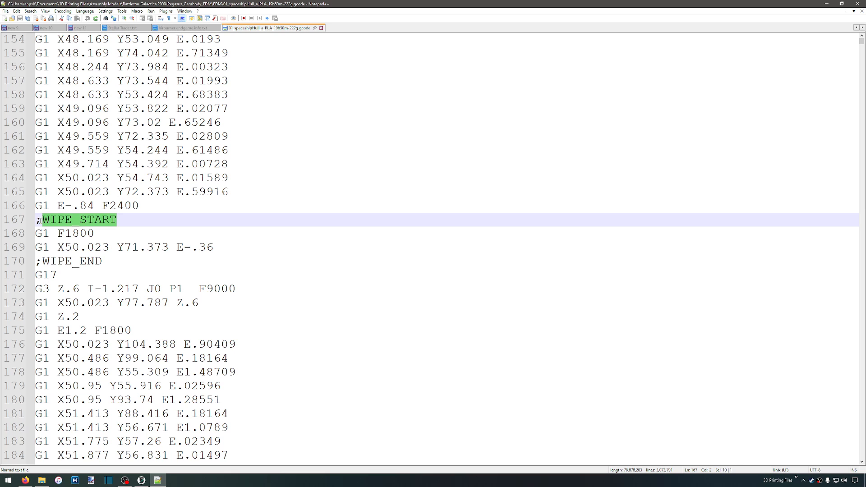
pyautogui.moveTo(103, 261); pyautogui.dragTo(40, 261)
pyautogui.scroll(-14, 239, 253)
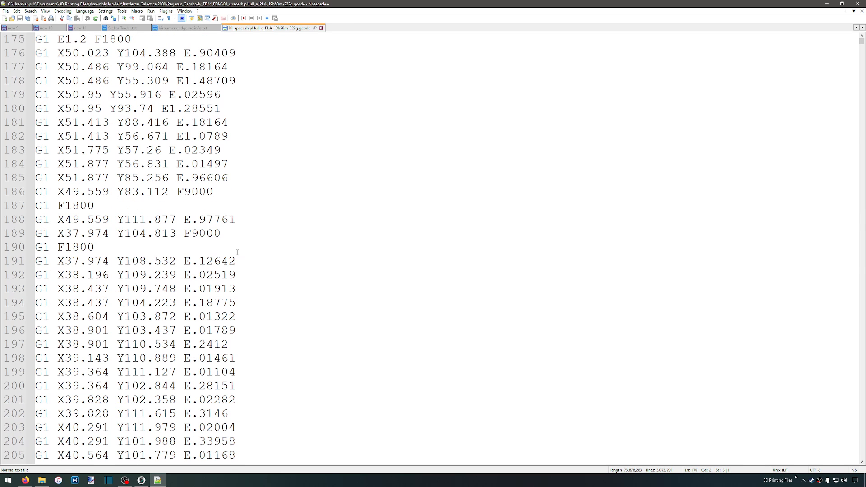
pyautogui.scroll(20, 239, 252)
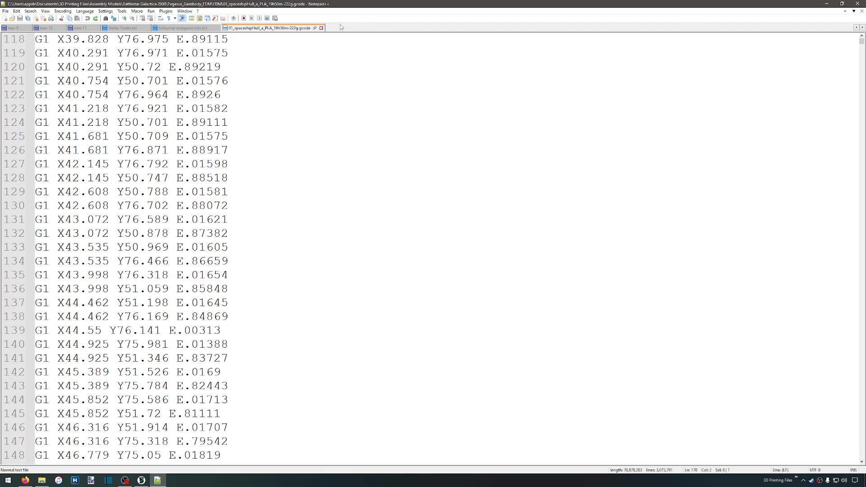
# Close the G-code file, Notepad++ and the File Explorer window to return to OrcaSlicer
pyautogui.click(321, 28)
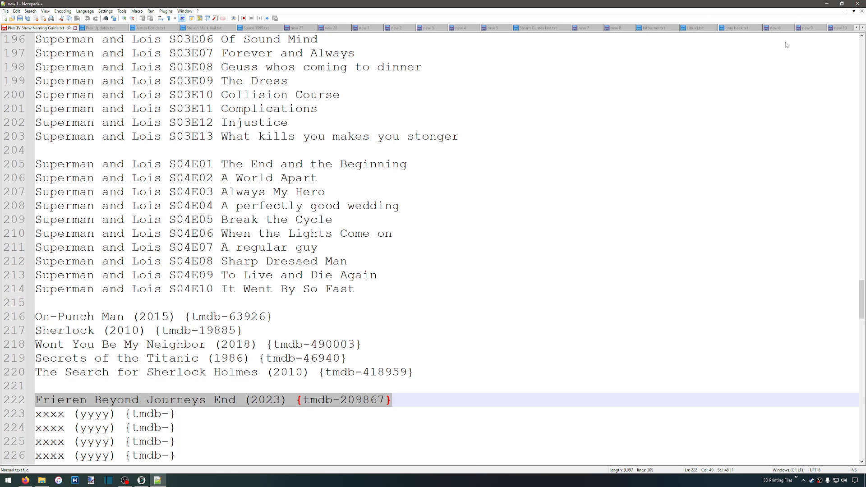
pyautogui.click(857, 4)
pyautogui.click(409, 214)
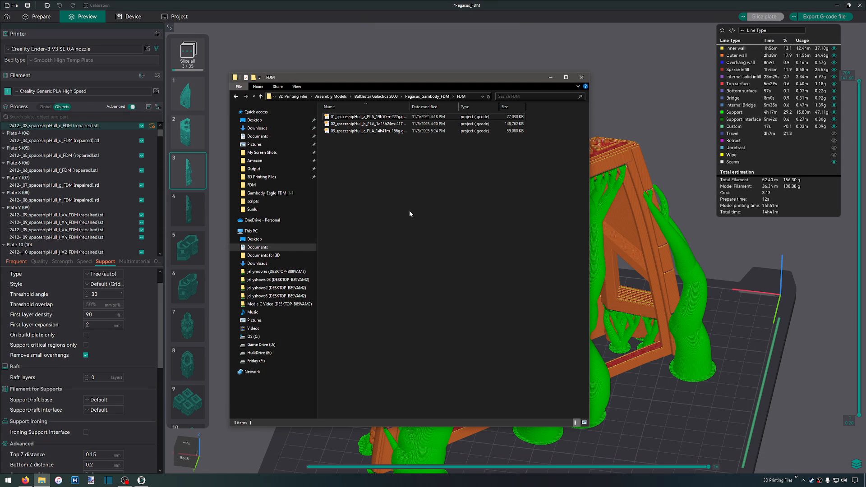
pyautogui.click(578, 80)
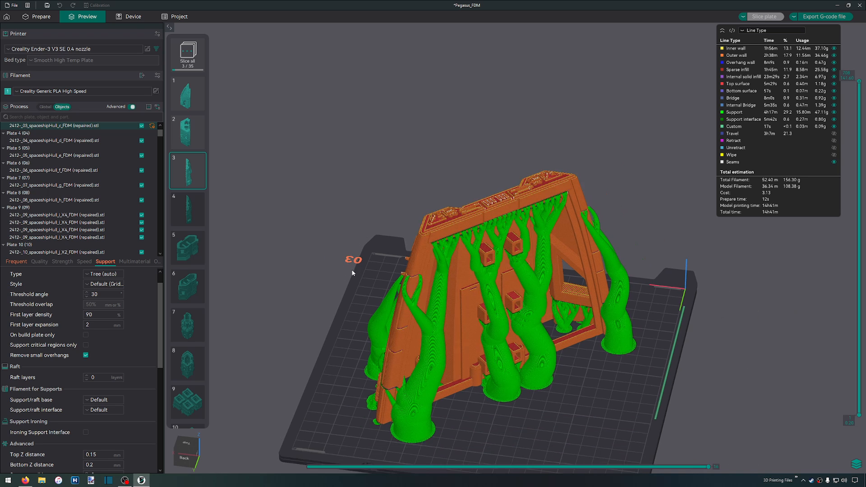
# Return to the Prepare view and save the Pegasus_FDM project
pyautogui.click(38, 16)
pyautogui.click(47, 5)
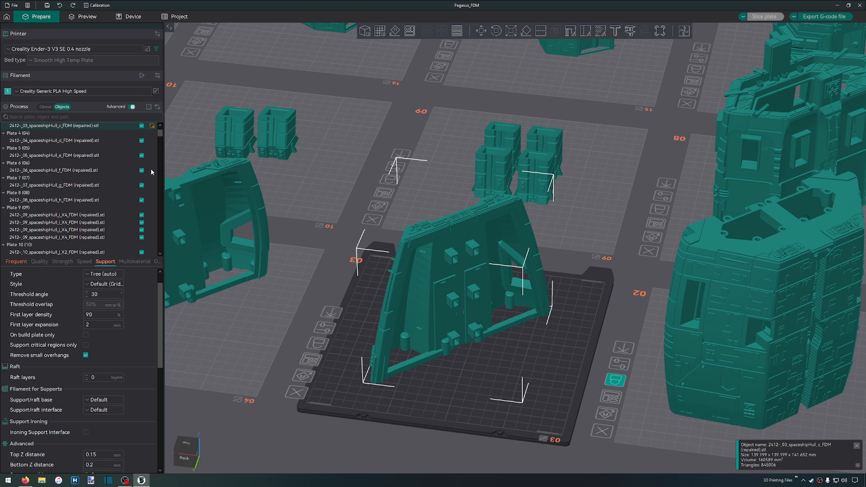
# Activate plate 4, select its spaceshipHull_d part and enable supports for it
pyautogui.click(242, 319)
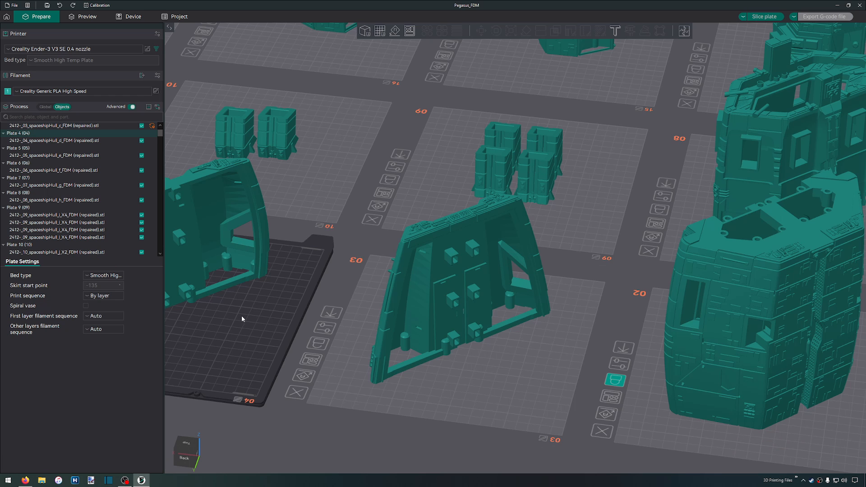
pyautogui.moveTo(247, 322); pyautogui.dragTo(626, 316, button='middle')
pyautogui.scroll(5, 611, 311)
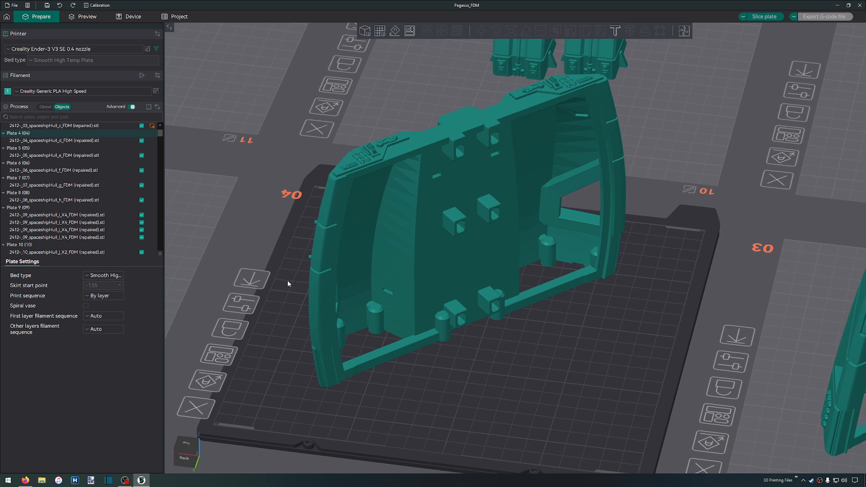
pyautogui.click(372, 284)
pyautogui.click(86, 284)
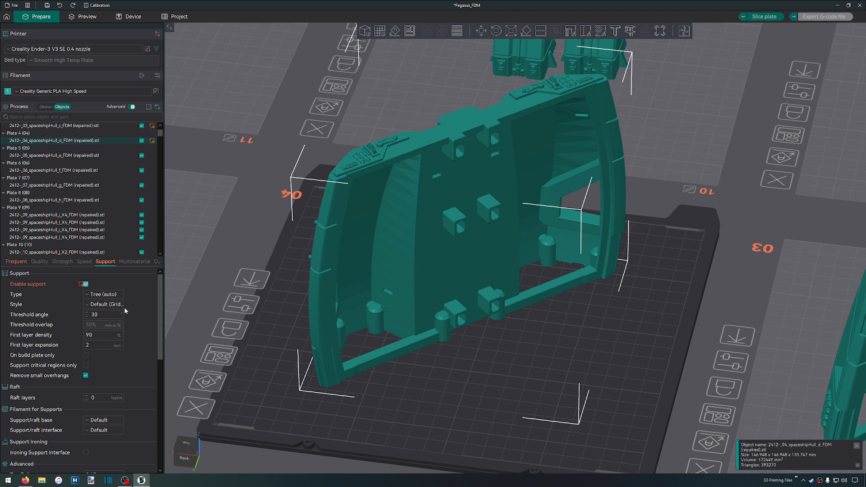
# Set the hull part's support type to Normal (auto), dismiss the object information and slice plate 4
pyautogui.click(102, 293)
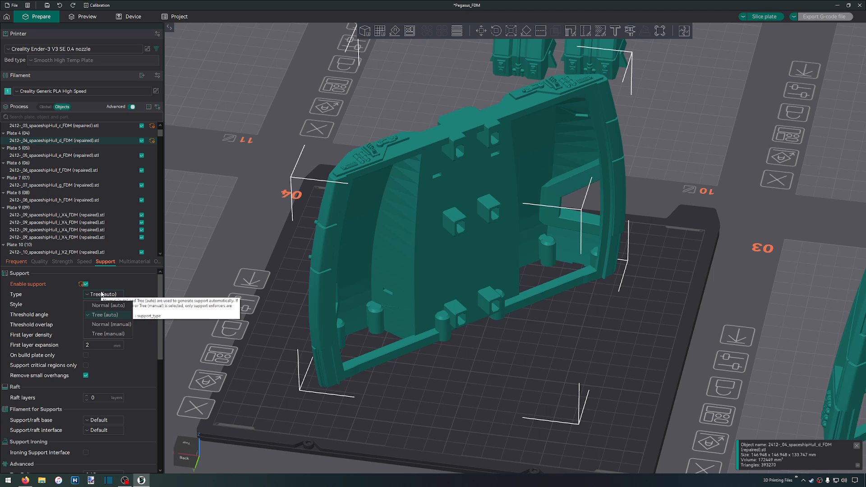
pyautogui.click(109, 306)
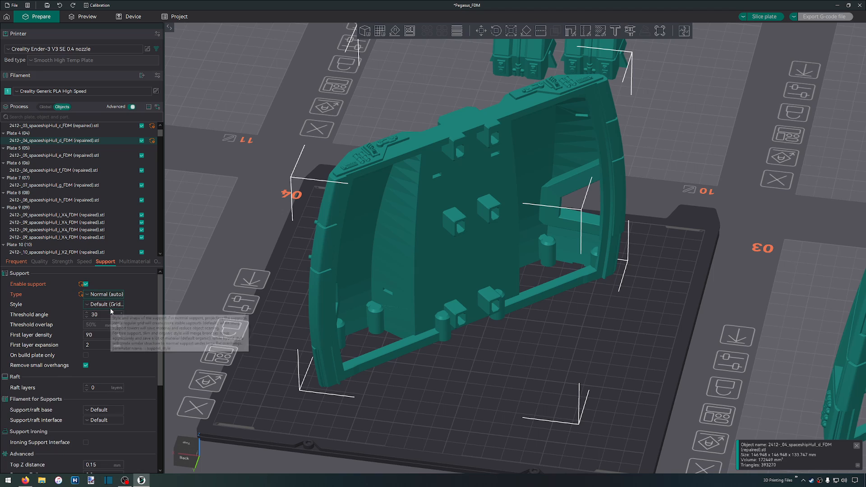
pyautogui.click(856, 446)
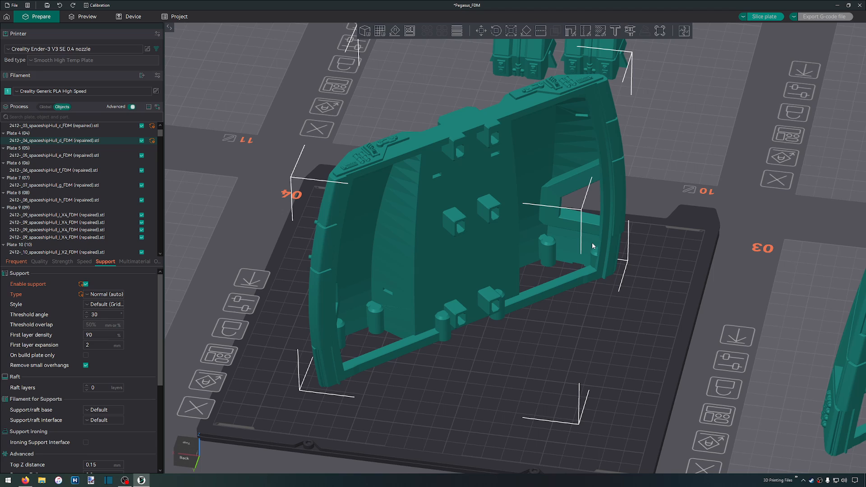
pyautogui.hotkey('ctrl', 'r')
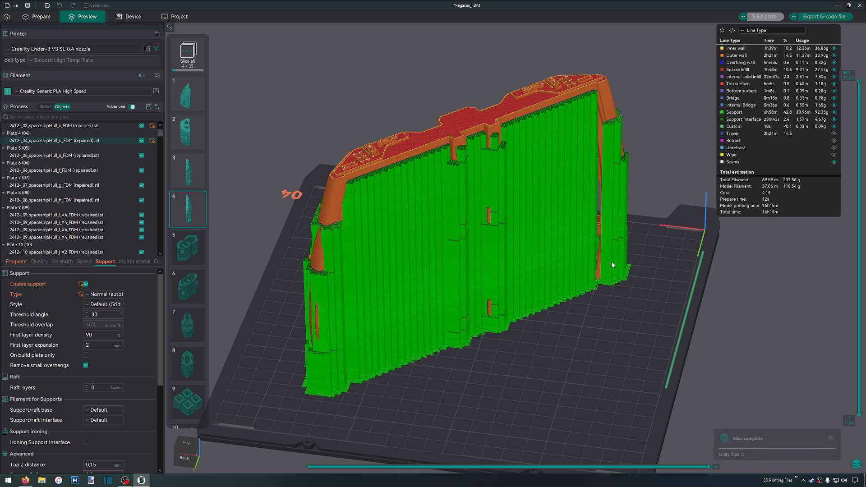
# Examine the normal supports on both sides of plate 4's sliced hull part and its filament and time estimate
pyautogui.scroll(4, 399, 245)
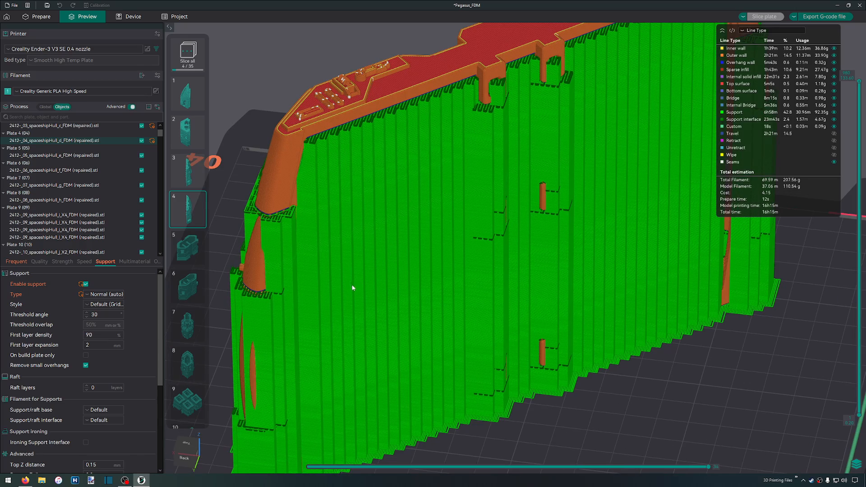
pyautogui.scroll(-2, 550, 390)
pyautogui.moveTo(550, 390); pyautogui.dragTo(577, 382)
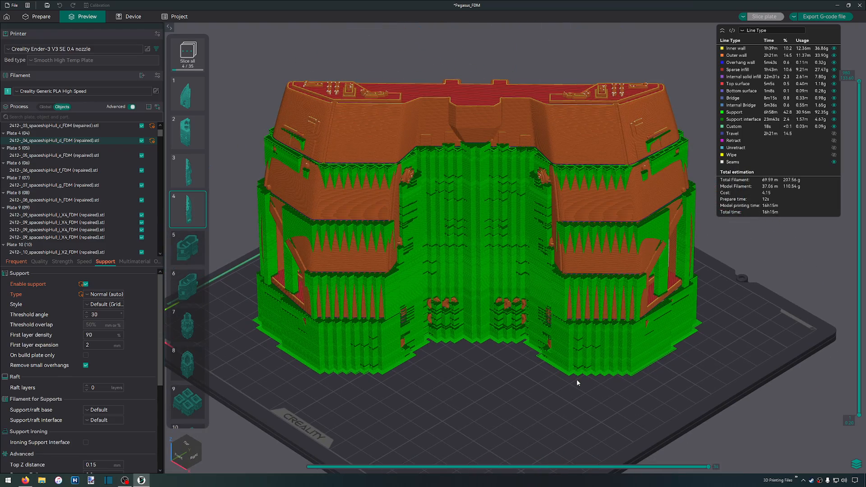
pyautogui.moveTo(578, 382); pyautogui.dragTo(523, 378)
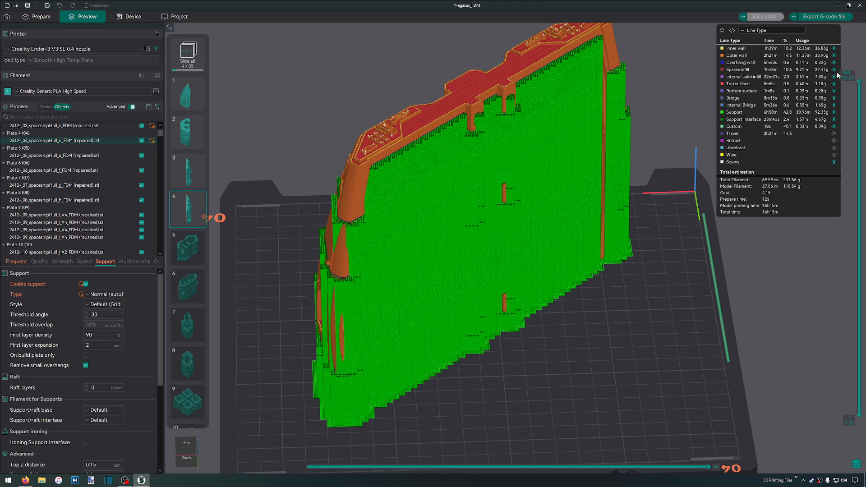
# Change the hull part's support type to Tree (auto) and slice plate 4 again
pyautogui.click(97, 298)
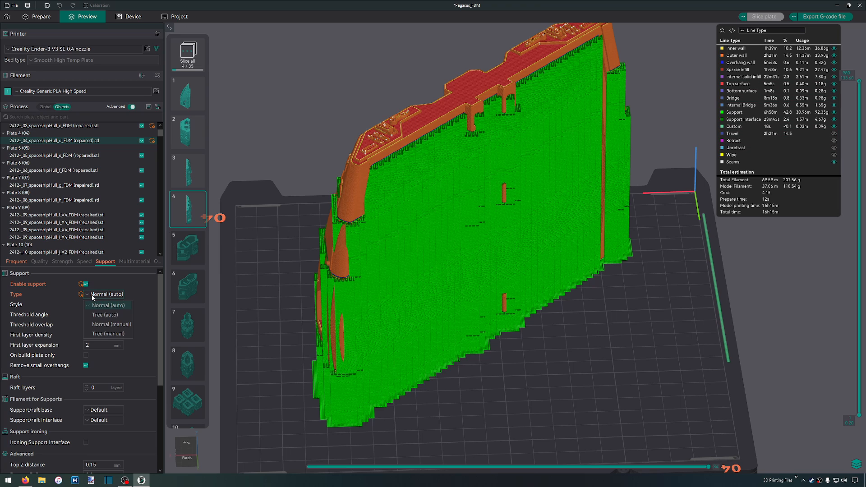
pyautogui.click(94, 315)
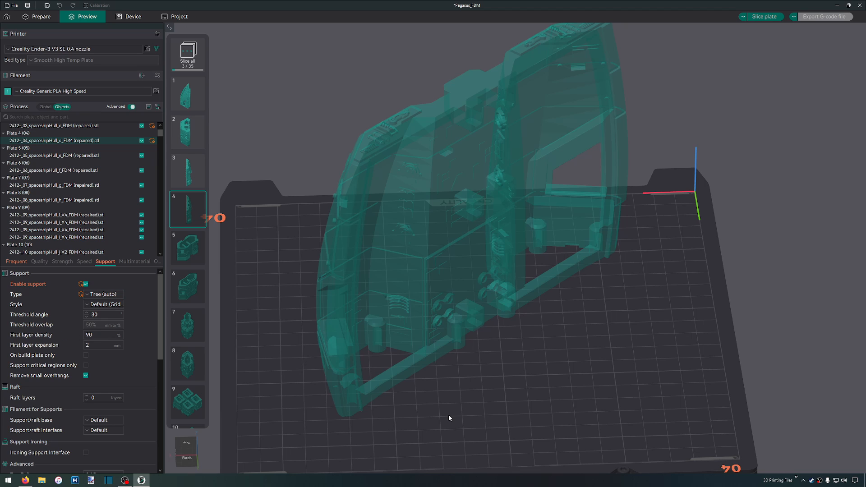
pyautogui.click(763, 16)
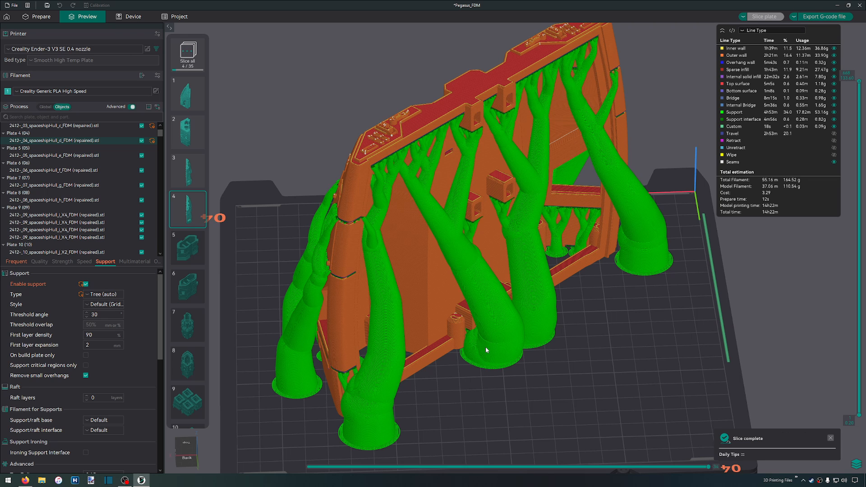
# Examine the tree supports on the inner and outer sides of plate 4's sliced hull part
pyautogui.scroll(3, 478, 342)
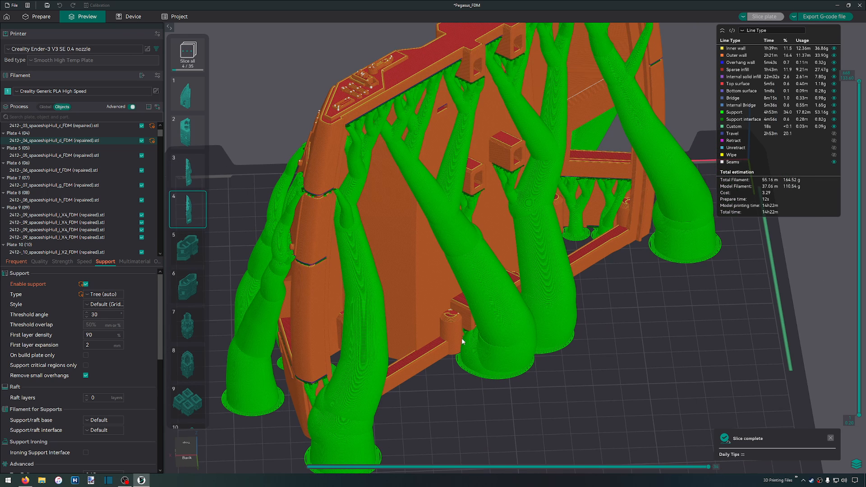
pyautogui.scroll(-5, 634, 389)
pyautogui.scroll(-1, 616, 380)
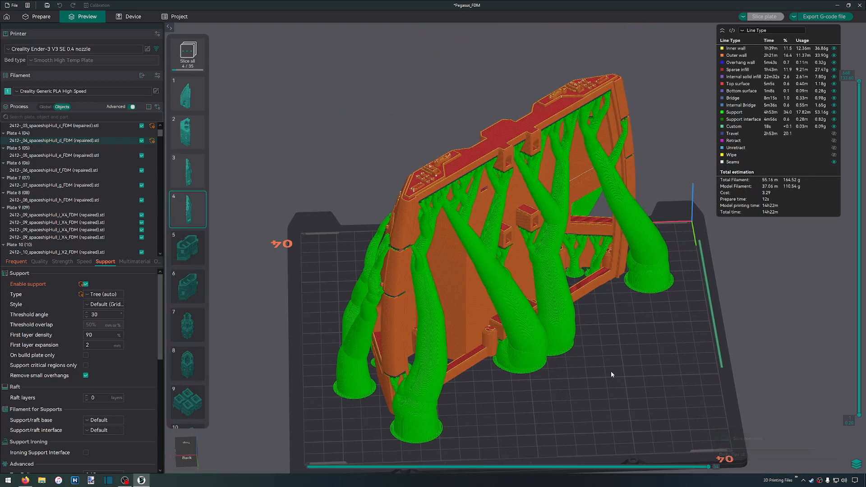
pyautogui.moveTo(611, 371); pyautogui.dragTo(651, 391)
pyautogui.scroll(4, 518, 316)
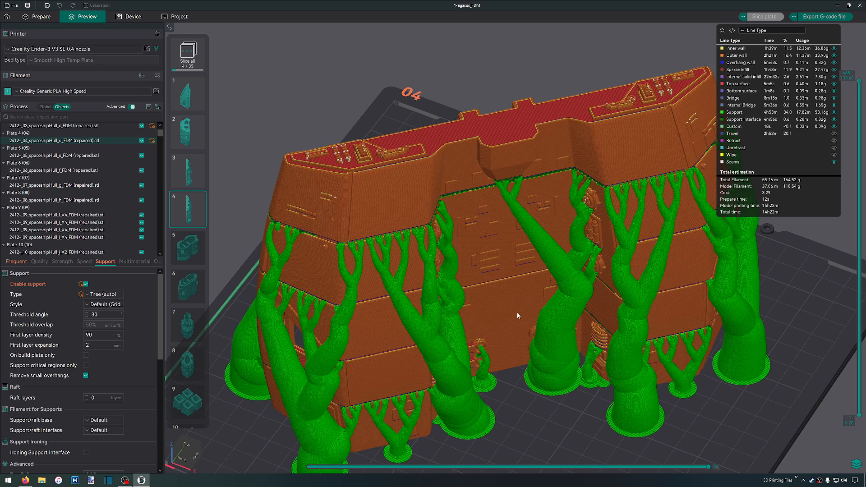
pyautogui.scroll(2, 467, 273)
pyautogui.scroll(1, 498, 289)
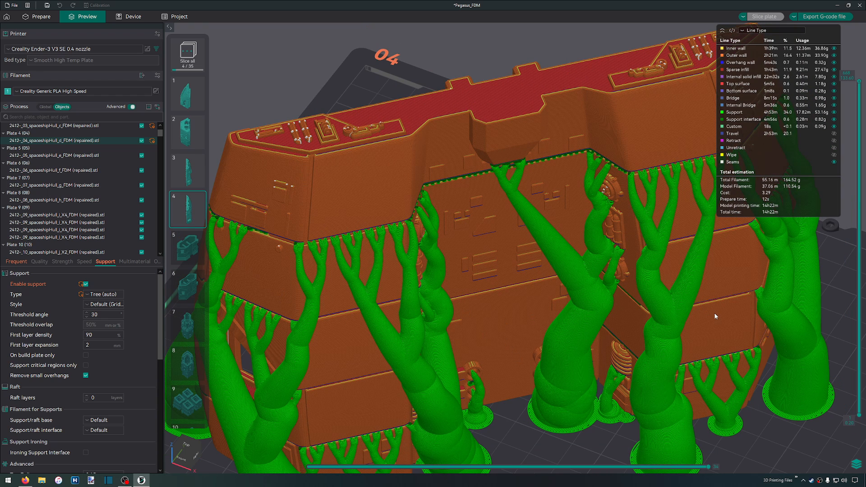
pyautogui.scroll(-1, 482, 306)
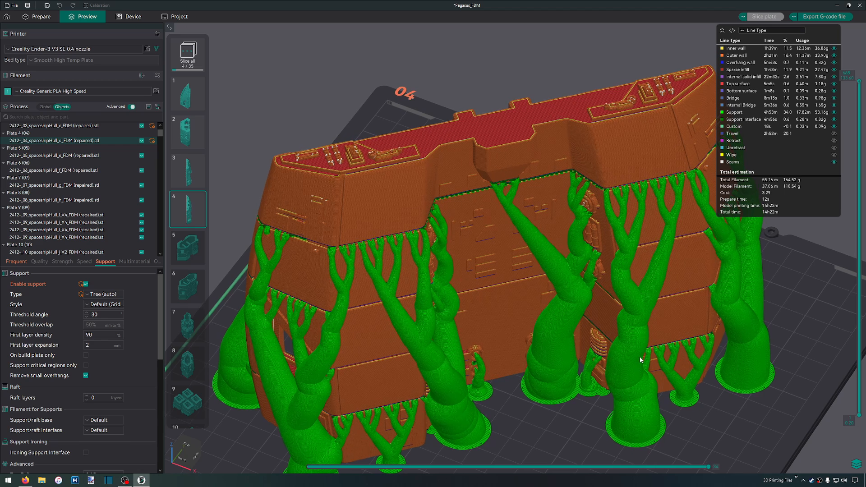
# Examine up close the tree support contacts and the small raised wall details on plate 4's sliced hull part
pyautogui.scroll(5, 493, 220)
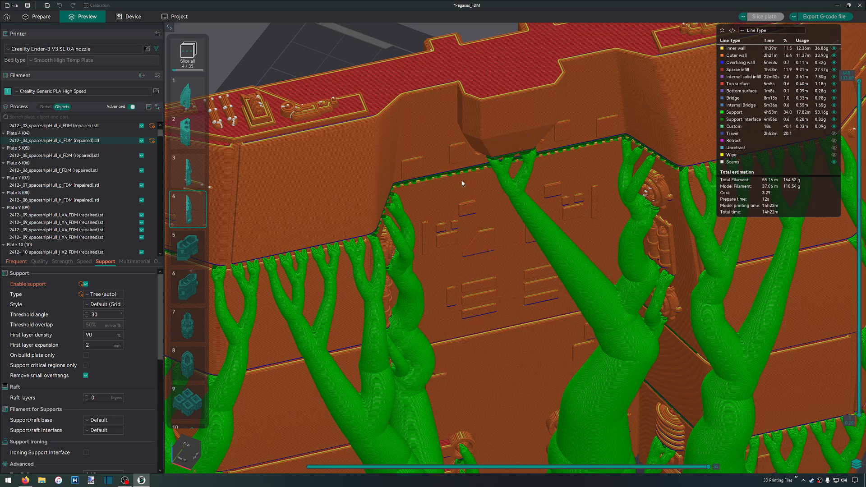
pyautogui.scroll(2, 457, 183)
pyautogui.scroll(2, 418, 128)
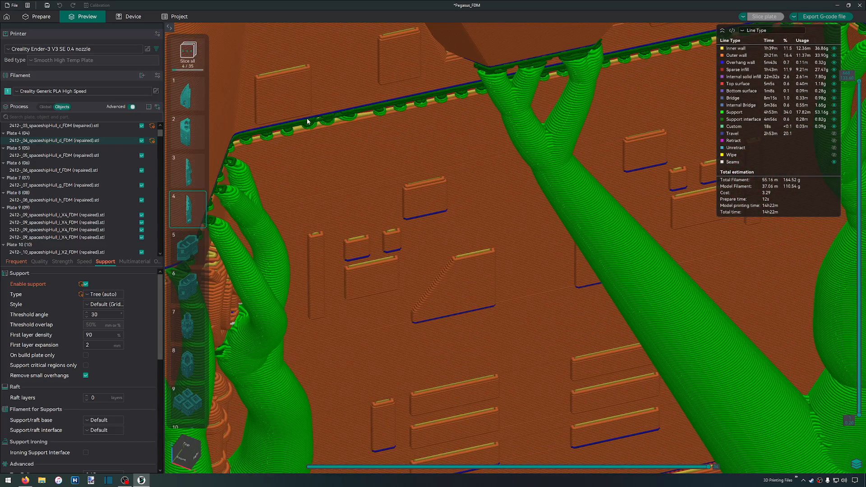
pyautogui.scroll(-5, 405, 129)
pyautogui.scroll(3, 312, 129)
pyautogui.scroll(8, 413, 160)
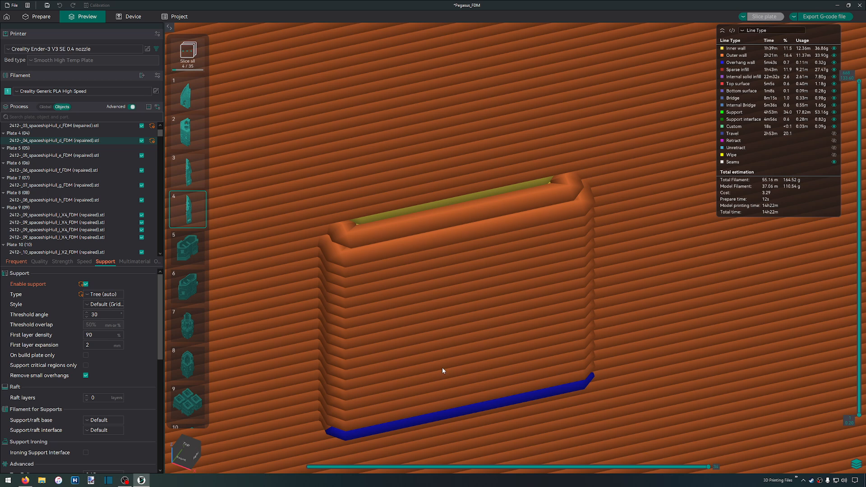
pyautogui.scroll(-4, 369, 266)
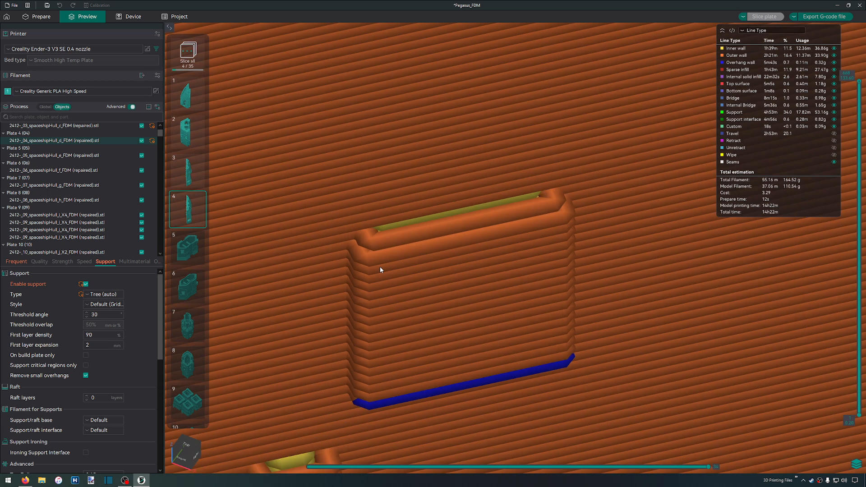
pyautogui.scroll(-3, 378, 264)
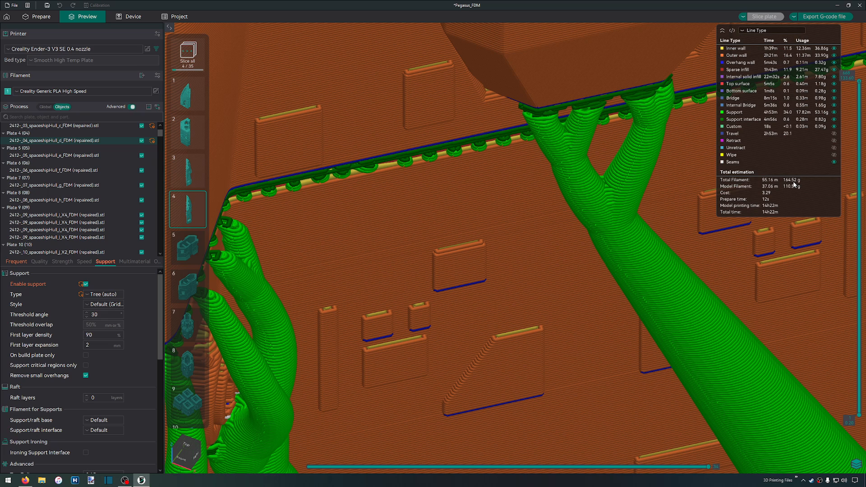
# Set the hull part's tree support style to Organic and slice plate 4 again
pyautogui.click(113, 307)
pyautogui.click(109, 327)
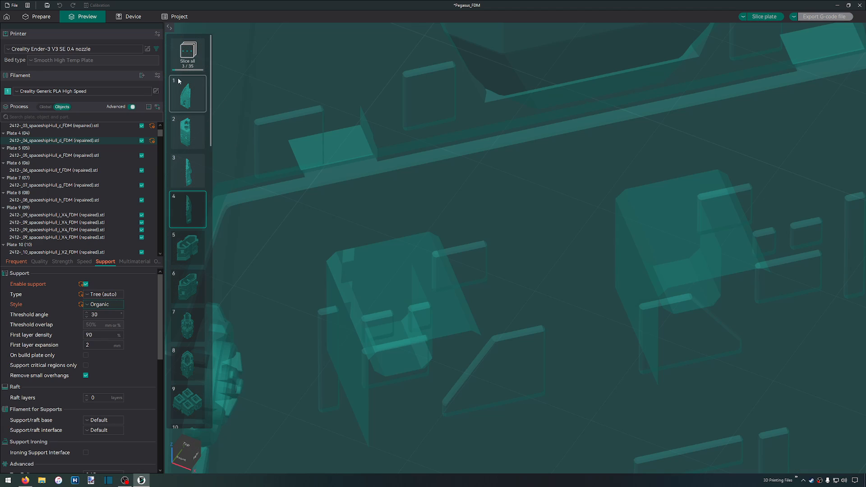
pyautogui.click(108, 303)
pyautogui.click(149, 303)
pyautogui.scroll(-11, 330, 270)
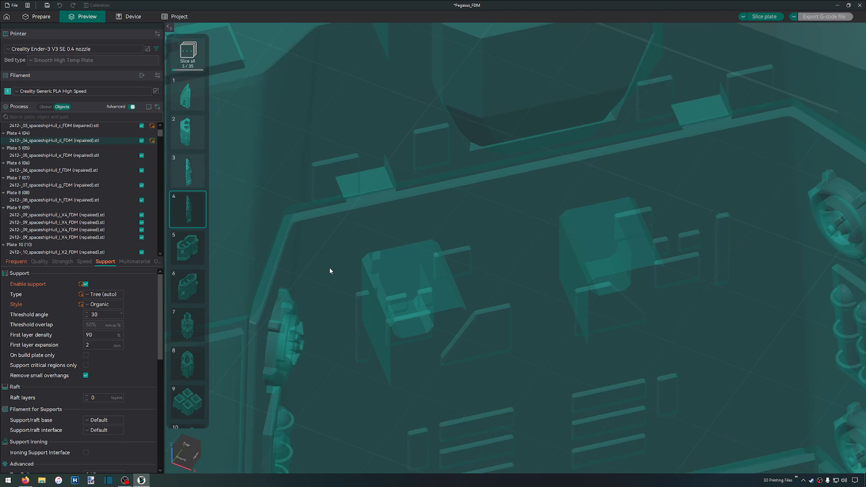
pyautogui.click(773, 15)
pyautogui.scroll(-5, 584, 186)
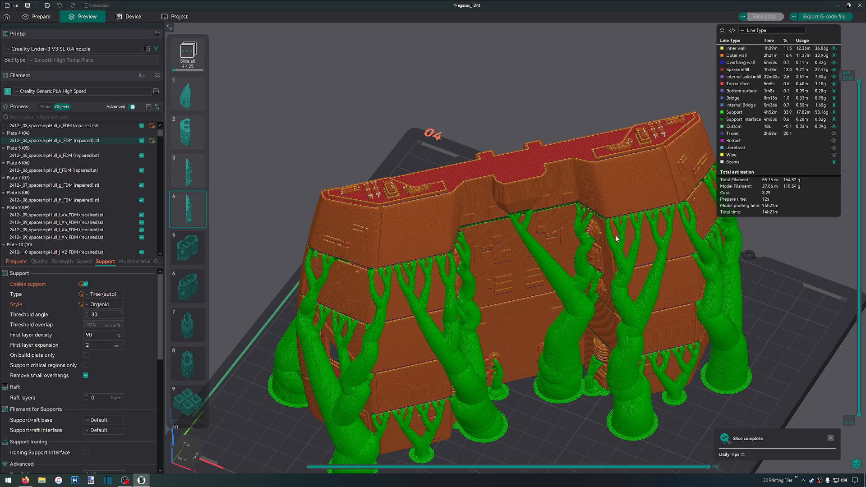
# Step down through plate 4's upper layers to inspect the hollow organic supports, including one layer in isolation, then restore all layers
pyautogui.moveTo(860, 84)
pyautogui.moveTo(860, 84); pyautogui.dragTo(856, 211)
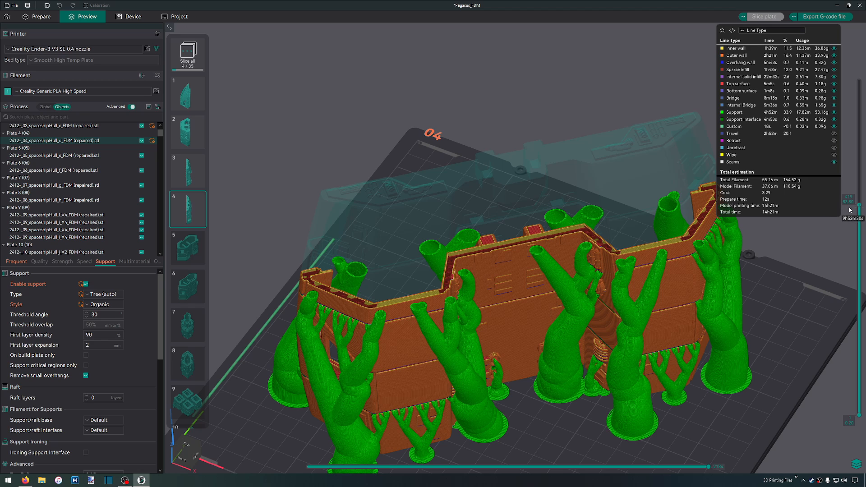
pyautogui.moveTo(860, 207); pyautogui.dragTo(851, 266)
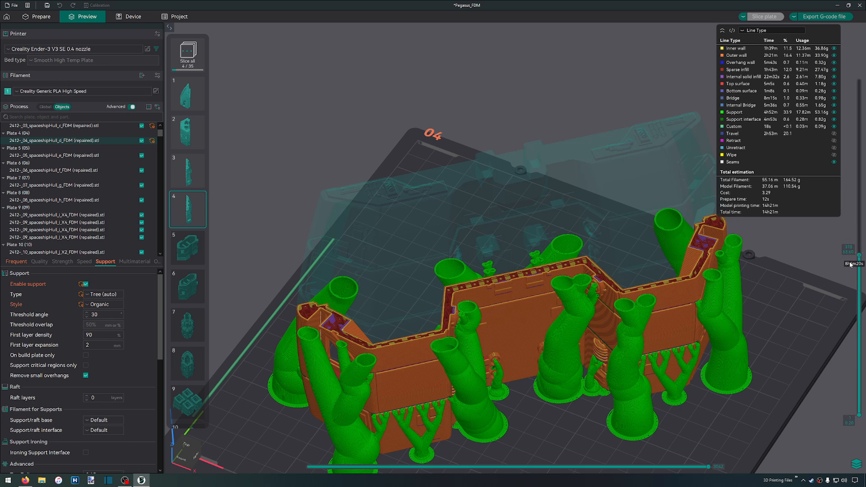
pyautogui.click(857, 465)
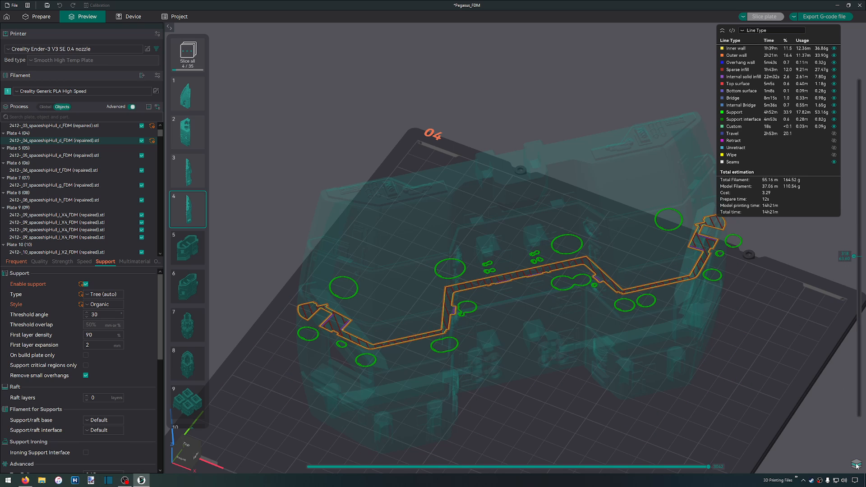
pyautogui.click(856, 465)
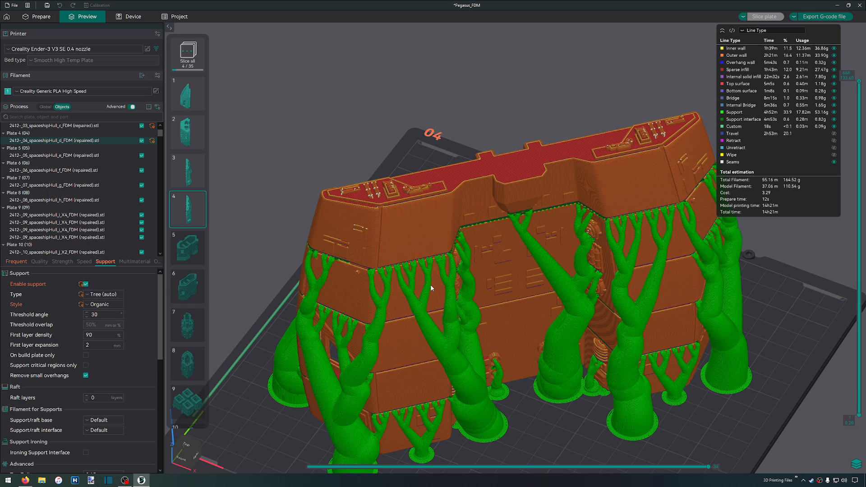
# Change the hull part's support style to Tree Slim and slice plate 4 again
pyautogui.scroll(1, 431, 285)
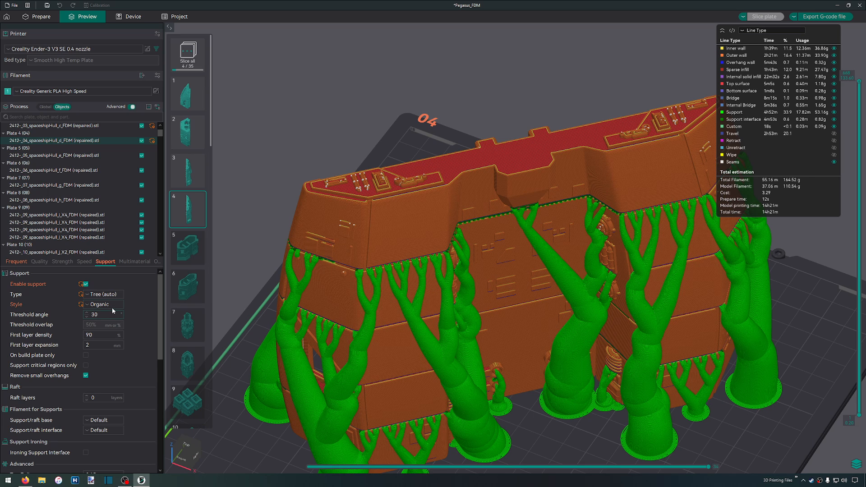
pyautogui.click(91, 306)
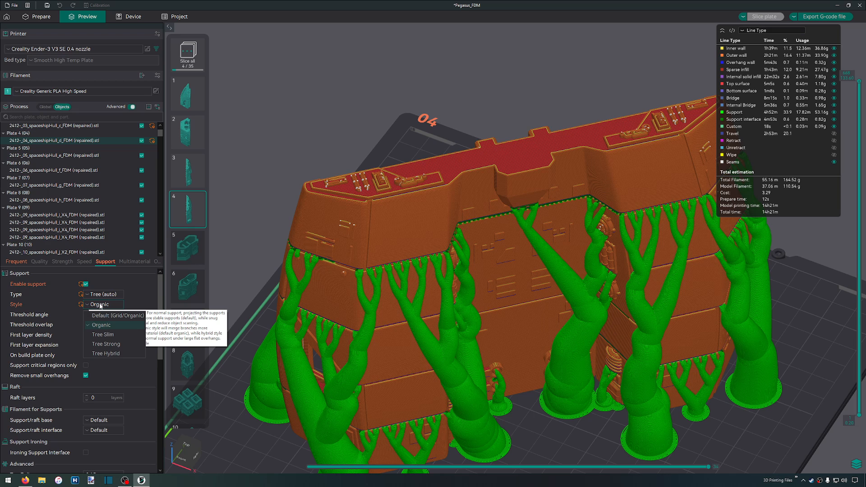
pyautogui.click(121, 334)
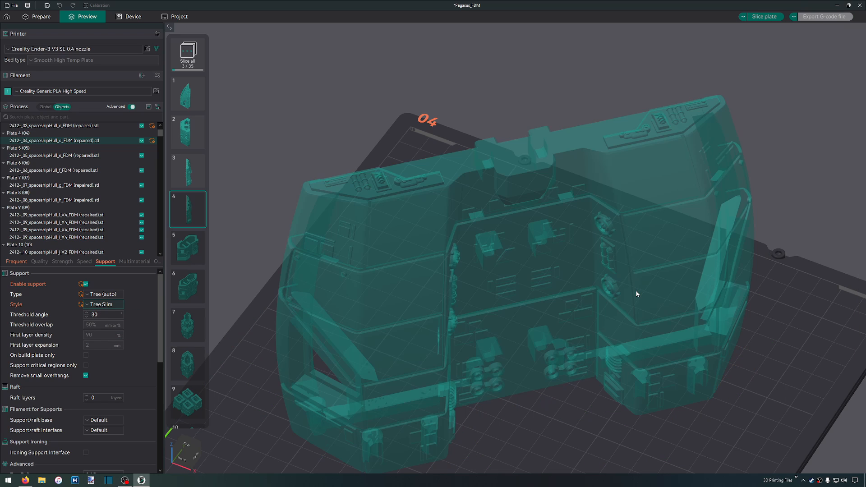
pyautogui.click(770, 17)
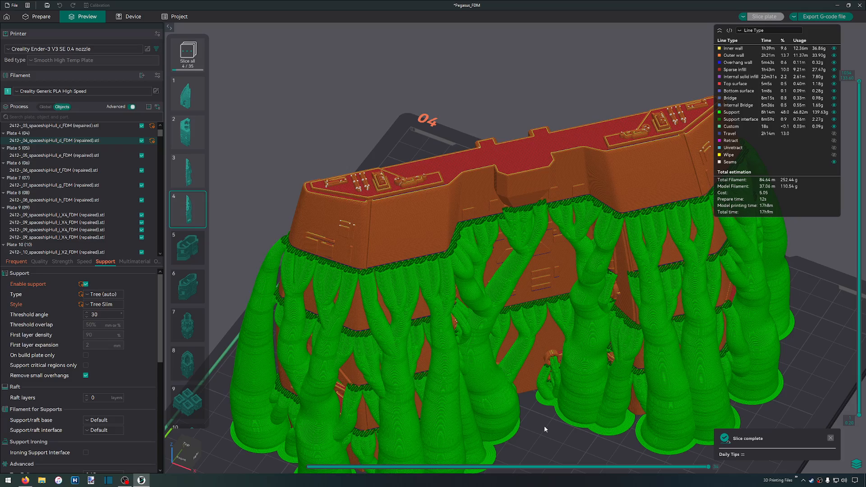
# Inspect the slim tree supports, then change the hull part's support style to Tree Hybrid and slice plate 4
pyautogui.scroll(6, 470, 288)
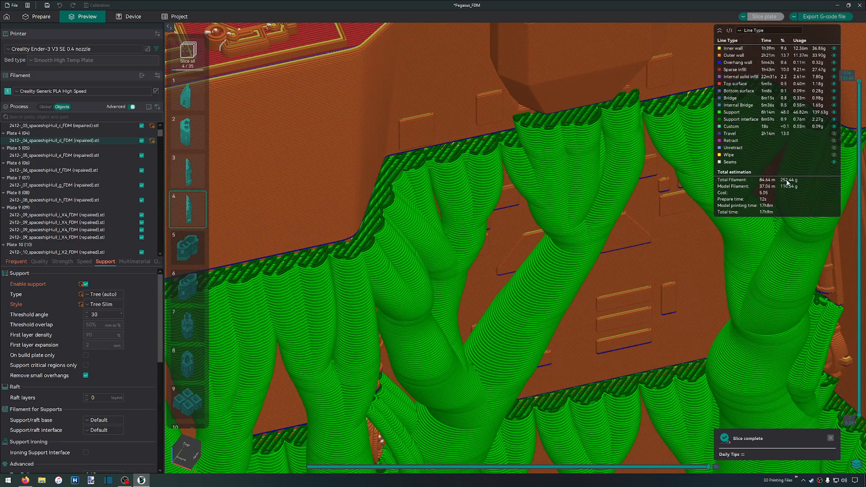
pyautogui.scroll(-3, 523, 320)
pyautogui.scroll(-5, 524, 320)
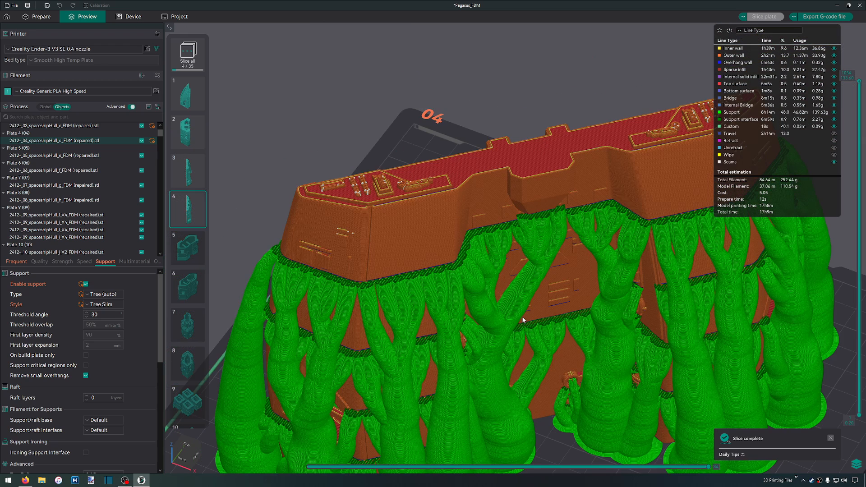
pyautogui.click(115, 307)
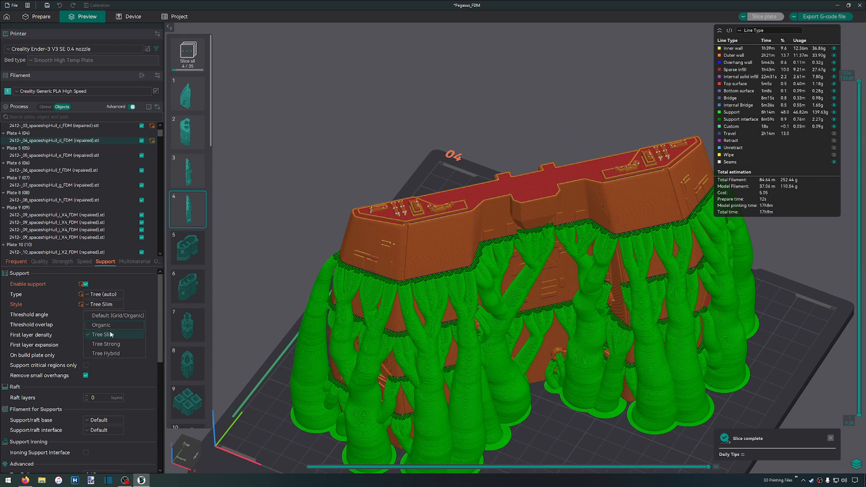
pyautogui.click(106, 353)
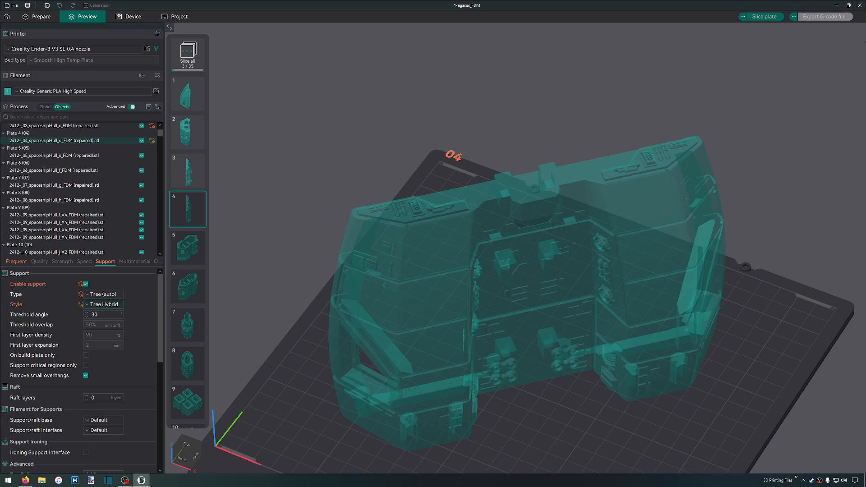
pyautogui.click(765, 16)
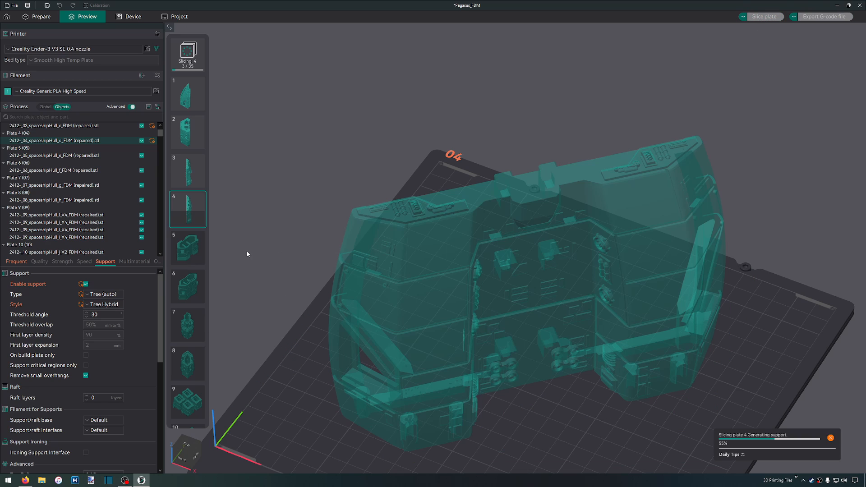
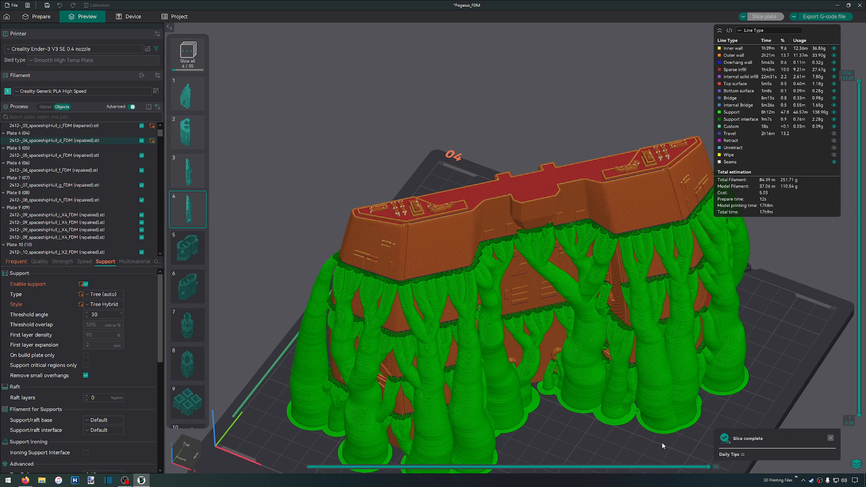
# Set the hull part's tree support style to Default, slice plate 4 again and look through its remaining support settings
pyautogui.click(119, 304)
pyautogui.click(118, 315)
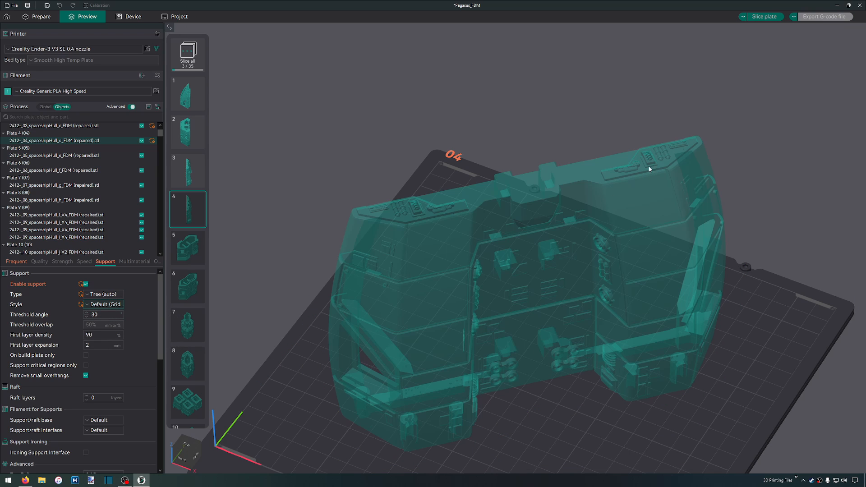
pyautogui.click(765, 18)
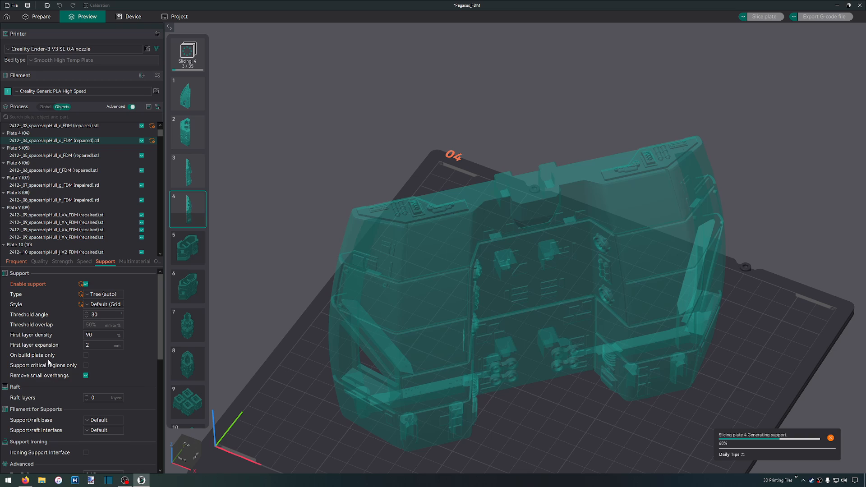
pyautogui.scroll(-3, 47, 361)
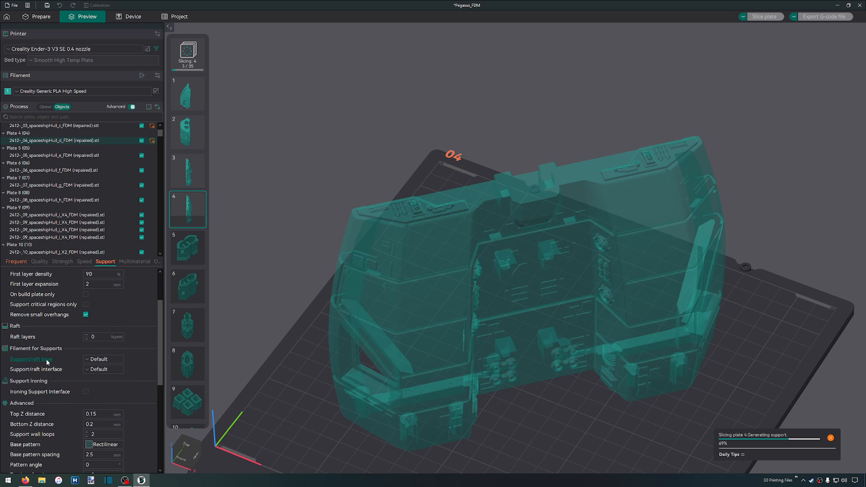
pyautogui.scroll(-1, 91, 343)
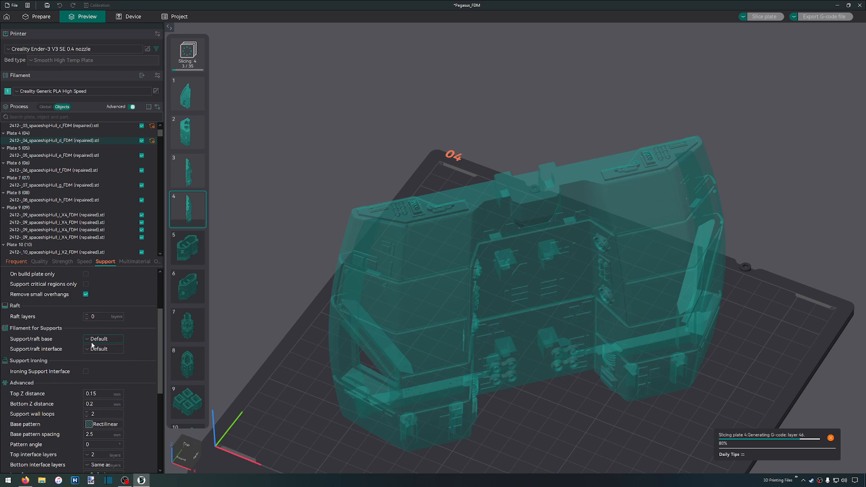
pyautogui.scroll(-1, 104, 341)
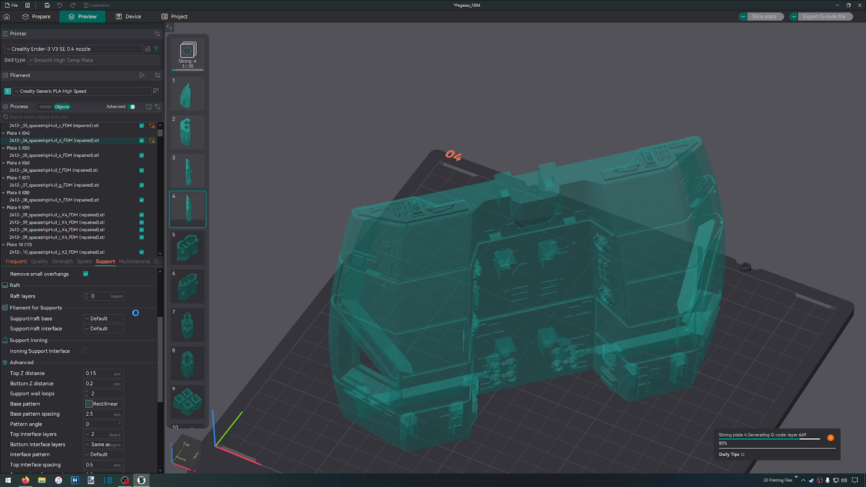
pyautogui.scroll(-5, 136, 313)
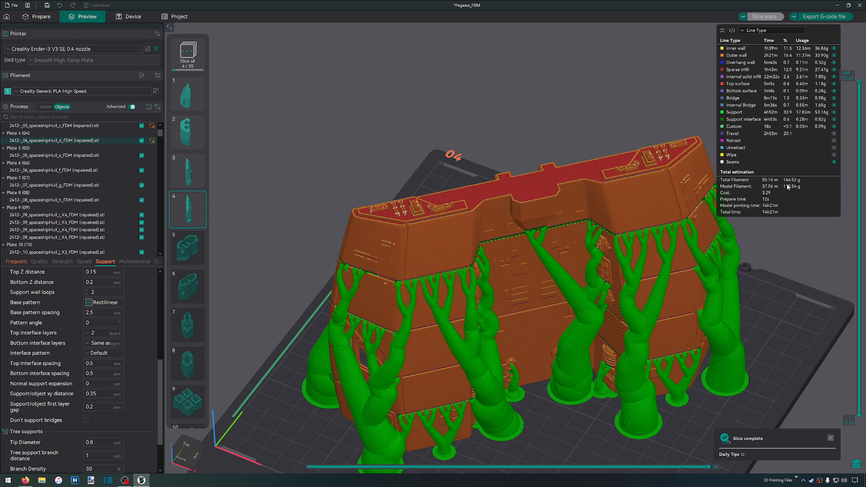
# Export plate 4's G-code to the FDM folder as 04_spaceshipHull_d_PLA_14h21m-165g.gcode and dismiss the export notification
pyautogui.click(824, 16)
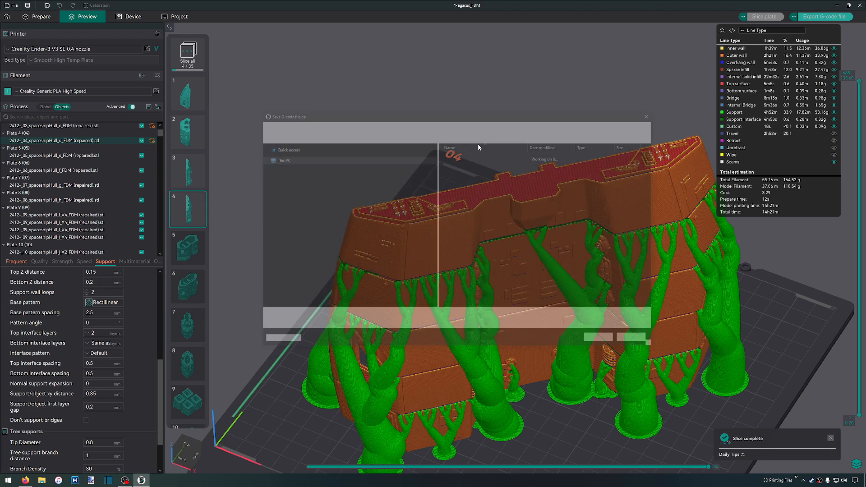
pyautogui.press('Home')
pyautogui.hotkey('ctrl', 'shift', 'Right')
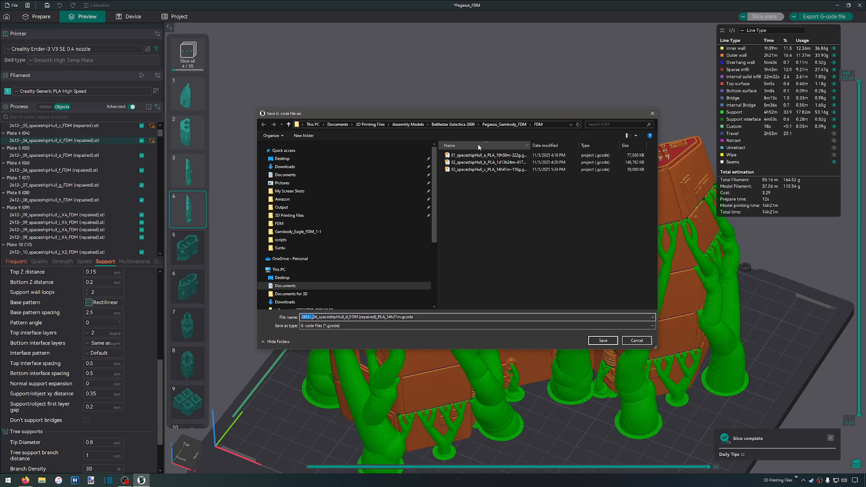
pyautogui.press('Delete')
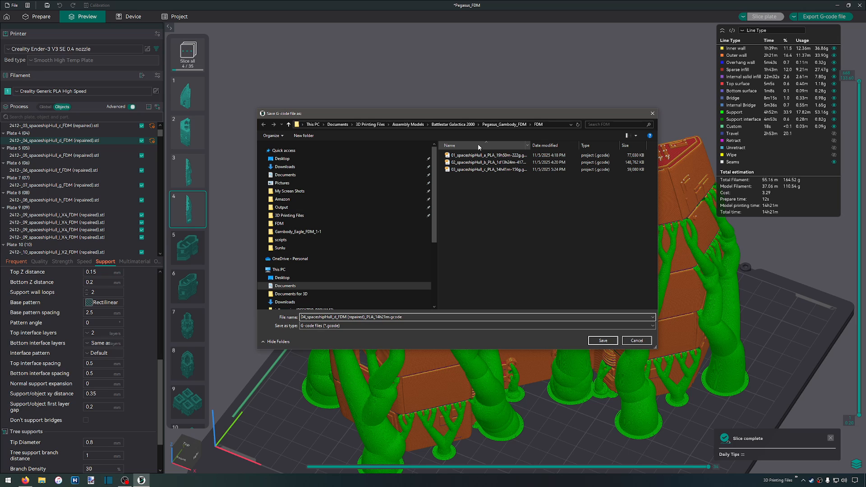
pyautogui.hotkey('ctrl', 'shift', 'Right')
pyautogui.hotkey('ctrl', 'shift', 'Right')
pyautogui.press('Delete')
pyautogui.write('-165g')
pyautogui.press('Return')
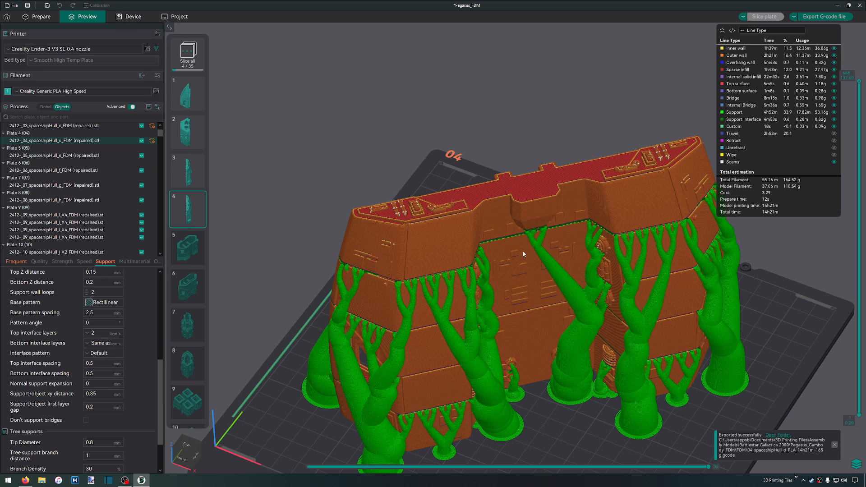
pyautogui.click(836, 445)
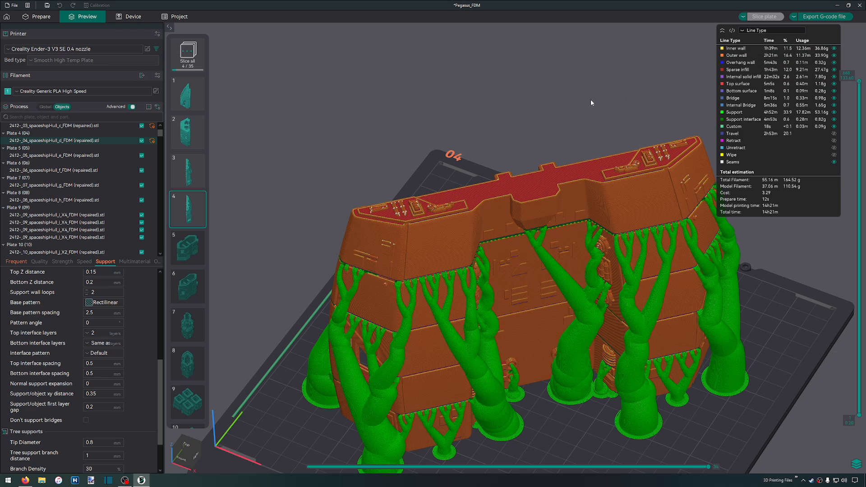
# Slice plate 5 without supports, examine the hull part's magnet-style holes and crossbars from below, and dismiss the floating-regions warning
pyautogui.scroll(-4, 413, 154)
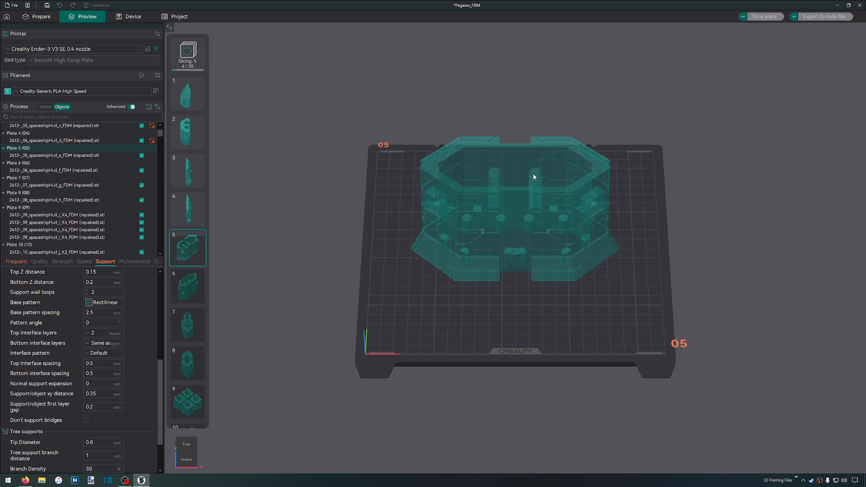
pyautogui.scroll(4, 533, 177)
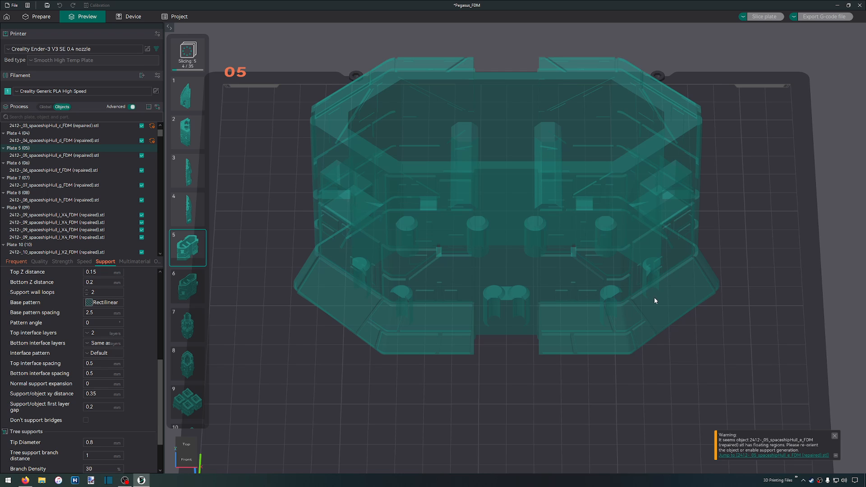
pyautogui.moveTo(698, 226); pyautogui.dragTo(684, 228, button='right')
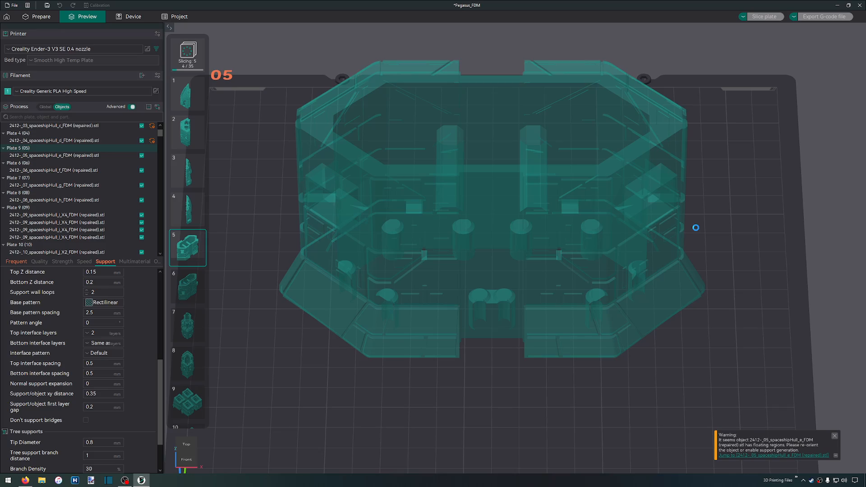
pyautogui.moveTo(521, 385); pyautogui.dragTo(546, 299)
pyautogui.scroll(10, 596, 146)
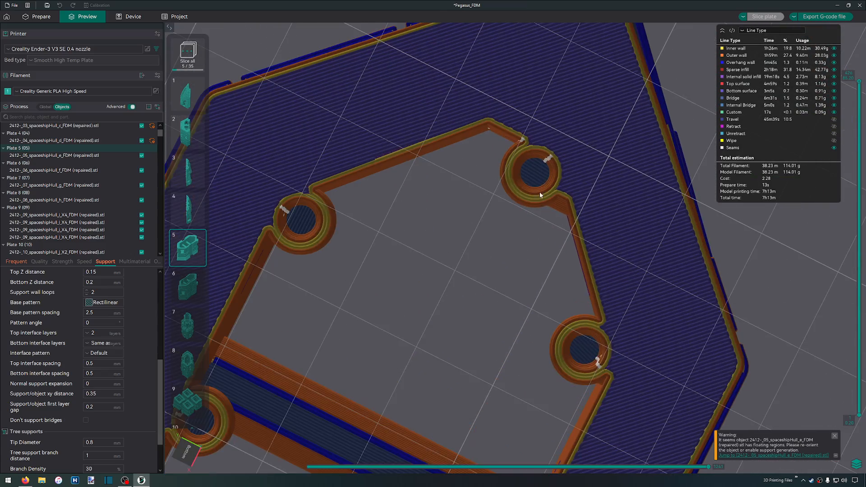
pyautogui.scroll(-5, 474, 153)
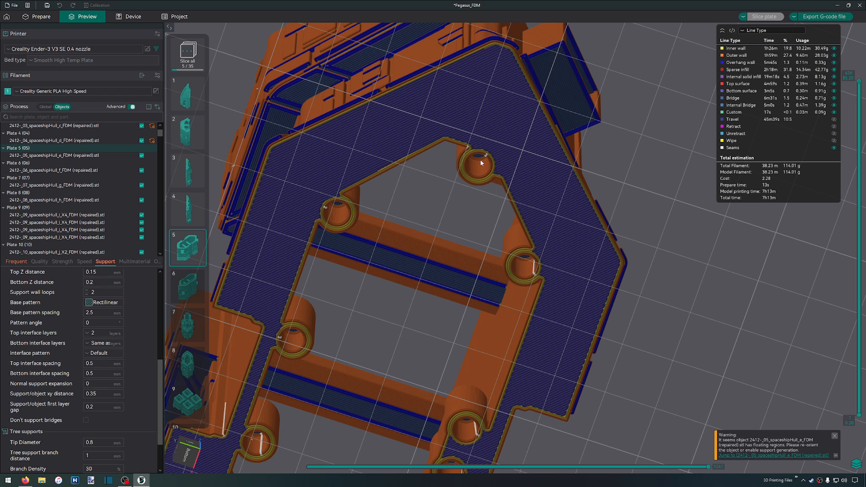
pyautogui.scroll(3, 480, 162)
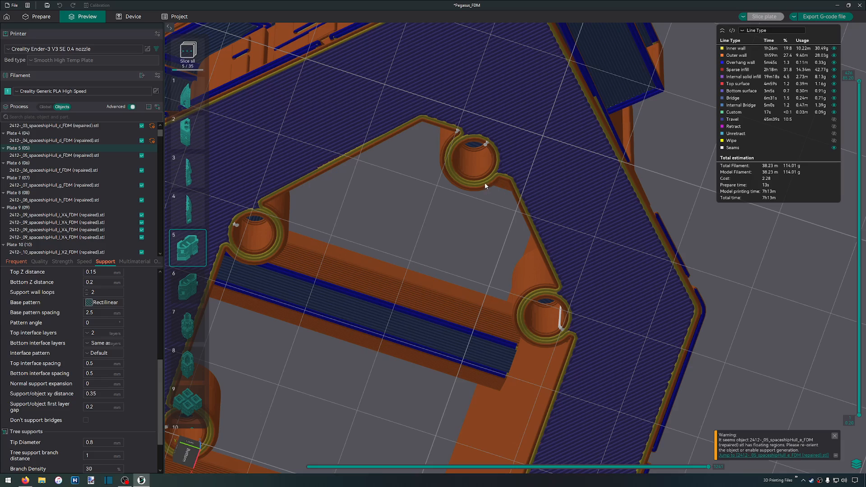
pyautogui.scroll(-5, 460, 165)
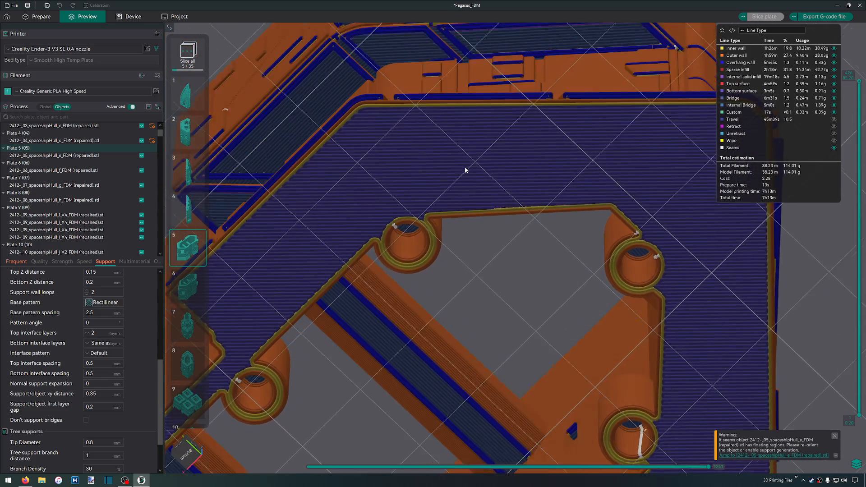
pyautogui.moveTo(466, 168); pyautogui.dragTo(462, 175)
pyautogui.moveTo(576, 232); pyautogui.dragTo(521, 296)
pyautogui.scroll(-10, 547, 272)
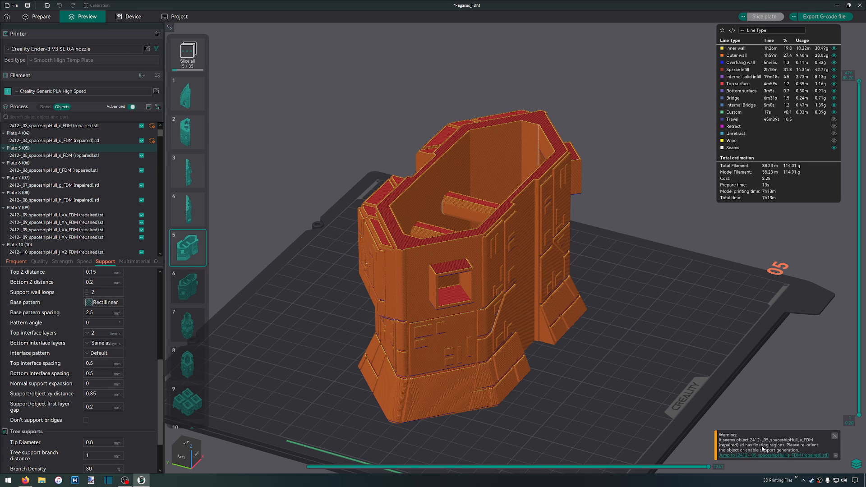
pyautogui.click(835, 436)
pyautogui.scroll(-4, 639, 366)
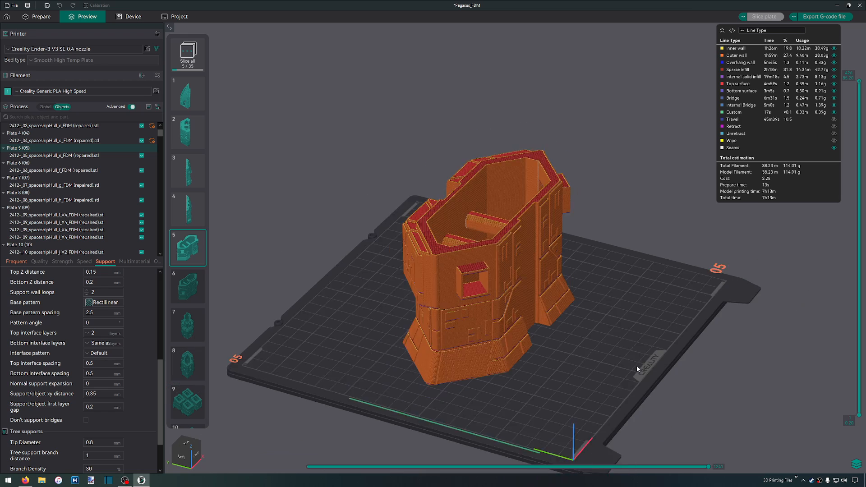
# Return to the plate editing view and auto-arrange the objects on plate 5
pyautogui.press('Tab')
pyautogui.click(620, 315)
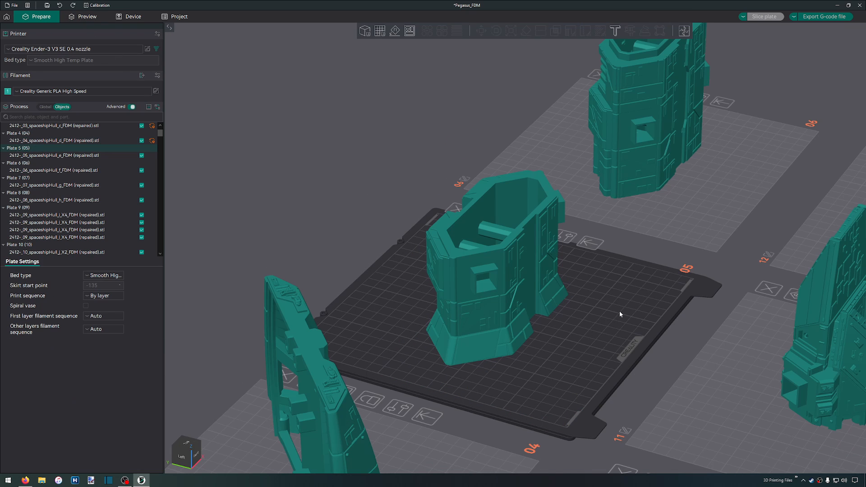
pyautogui.rightClick(620, 315)
pyautogui.click(739, 282)
pyautogui.moveTo(739, 282); pyautogui.dragTo(723, 295)
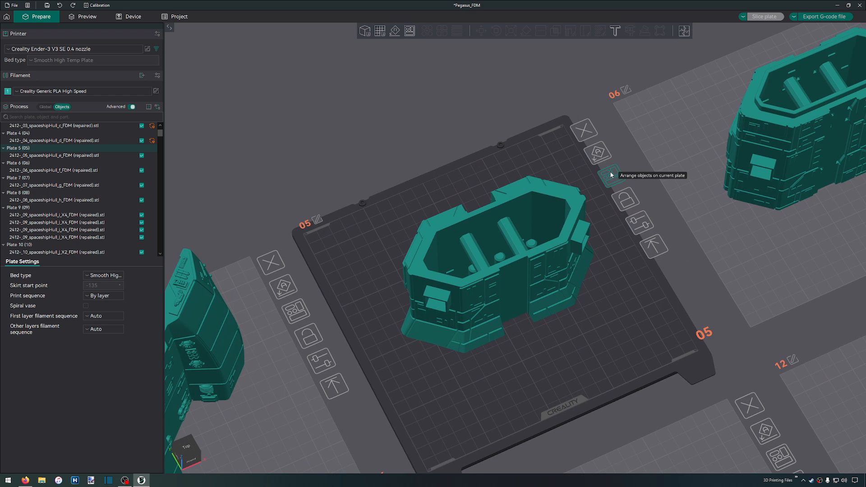
pyautogui.click(611, 175)
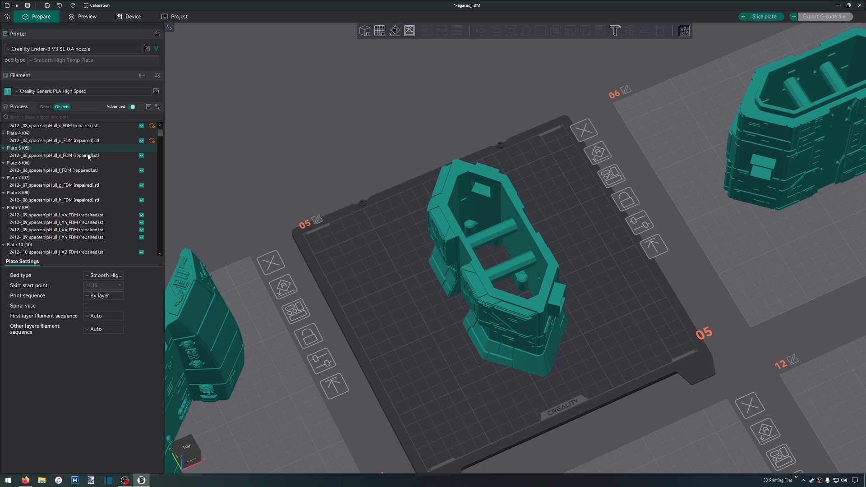
# Enable Tree (auto) supports with the Default style for plate 5's hull part and slice the plate
pyautogui.click(452, 271)
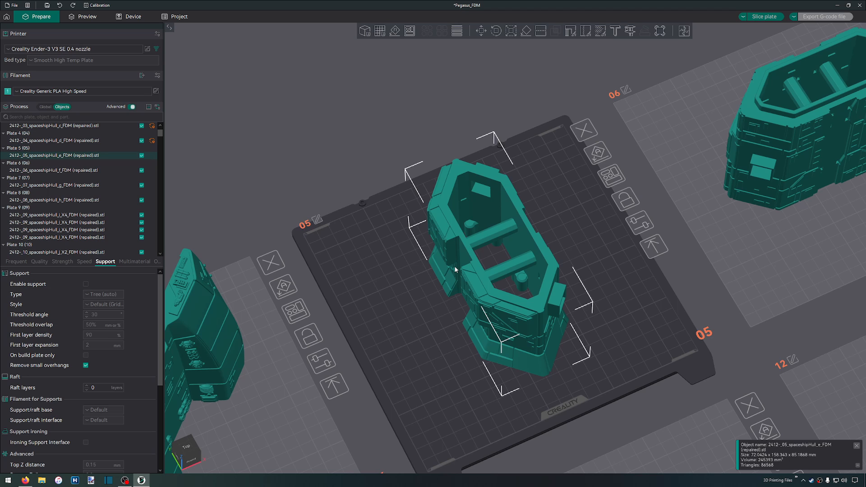
pyautogui.click(85, 284)
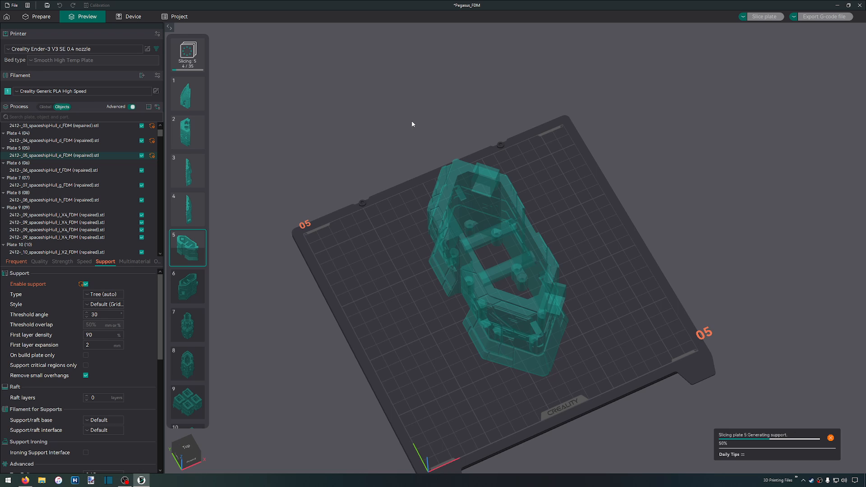
pyautogui.moveTo(384, 174); pyautogui.dragTo(378, 168)
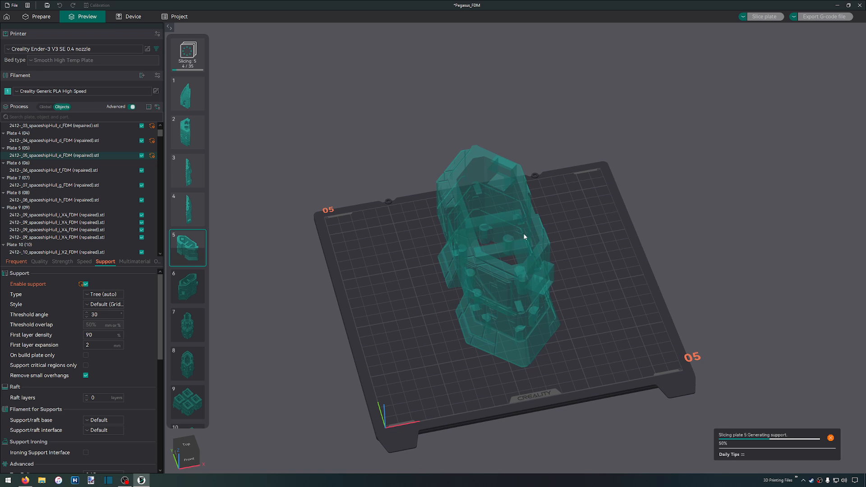
pyautogui.scroll(6, 526, 235)
pyautogui.scroll(-1, 525, 236)
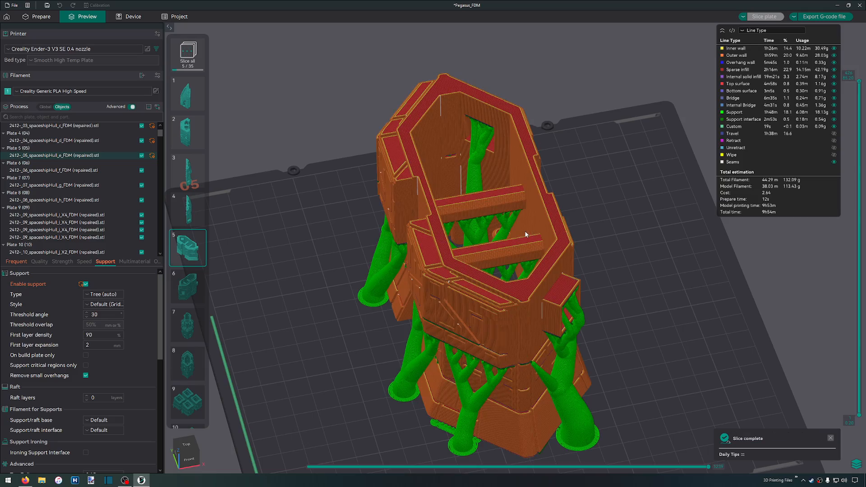
# Inspect plate 5's sliced tree supports around the hull part, inside its crossbars and from underneath at the round holes
pyautogui.scroll(4, 557, 289)
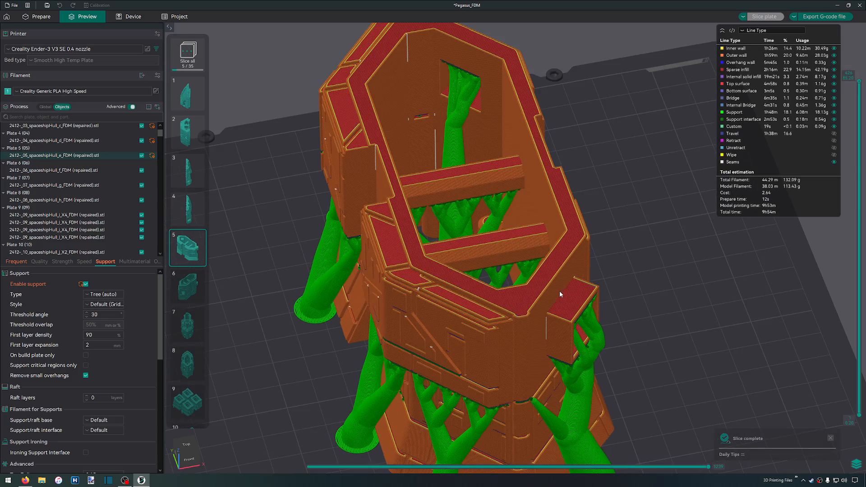
pyautogui.moveTo(570, 266); pyautogui.dragTo(606, 224)
pyautogui.scroll(5, 579, 296)
pyautogui.scroll(3, 580, 296)
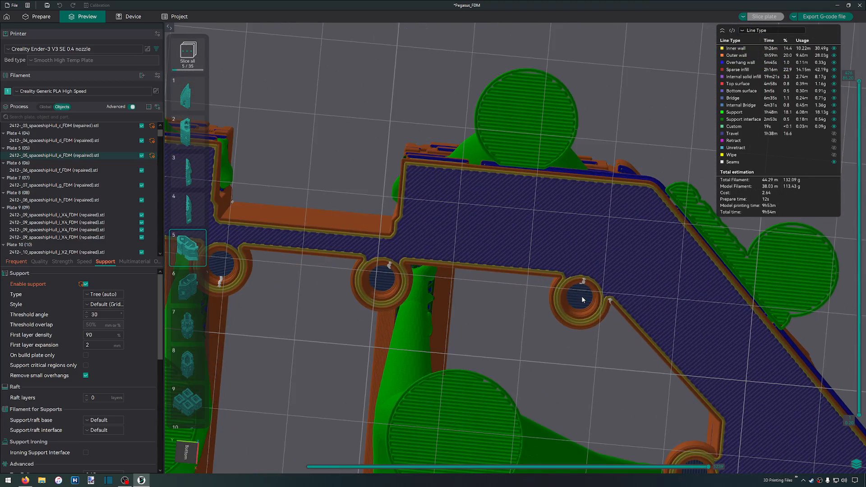
pyautogui.moveTo(541, 289); pyautogui.dragTo(515, 315)
pyautogui.scroll(-5, 515, 315)
pyautogui.scroll(-3, 516, 316)
pyautogui.moveTo(444, 254); pyautogui.dragTo(471, 267)
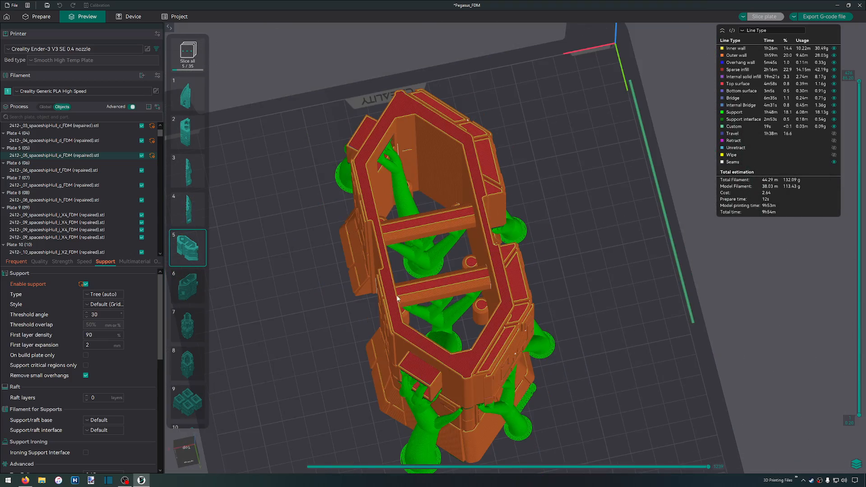
pyautogui.moveTo(376, 307)
pyautogui.mouseDown()
pyautogui.moveTo(420, 300)
pyautogui.moveTo(346, 297)
pyautogui.moveTo(321, 275)
pyautogui.moveTo(392, 282)
pyautogui.moveTo(392, 300)
pyautogui.moveTo(361, 303)
pyautogui.mouseUp()
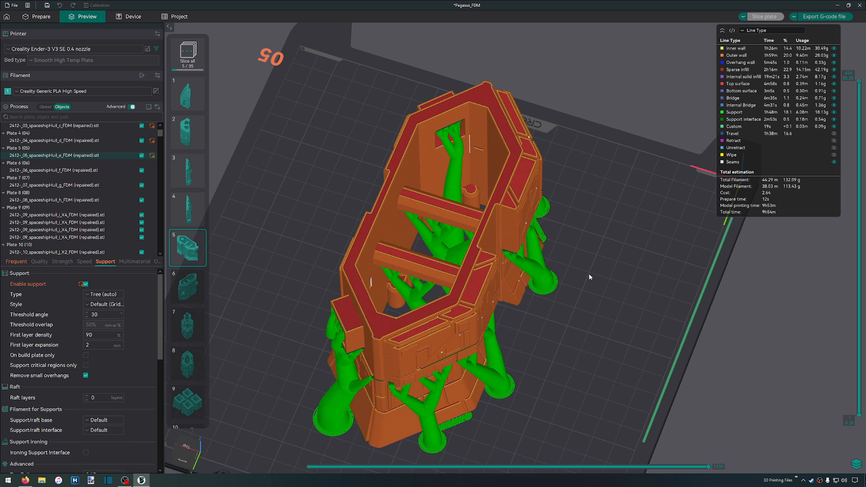
pyautogui.scroll(-3, 590, 273)
pyautogui.moveTo(712, 364); pyautogui.dragTo(648, 353)
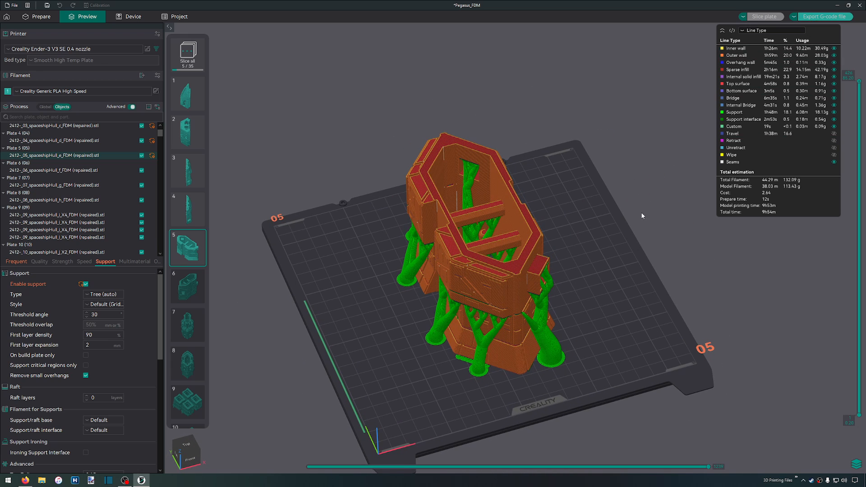
# Export plate 5's G-code to the FDM folder as 05_spaceshipHull_e_PLA_9h54m-133g.gcode and dismiss the export notification
pyautogui.press('Home')
pyautogui.hotkey('ctrl', 'shift', 'Right')
pyautogui.press('Delete')
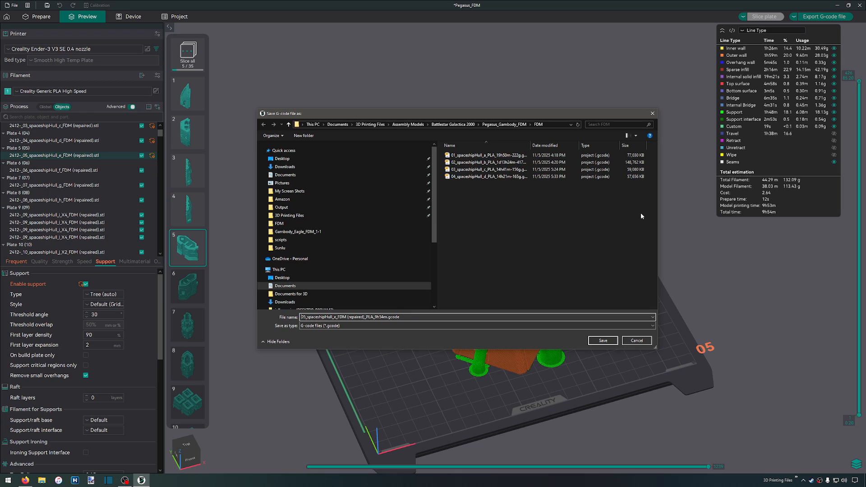
pyautogui.hotkey('ctrl', 'shift', 'Left')
pyautogui.hotkey('ctrl', 'shift', 'Left')
pyautogui.hotkey('ctrl', 'shift', 'Left')
pyautogui.press('Delete')
pyautogui.write('-133g')
pyautogui.press('Return')
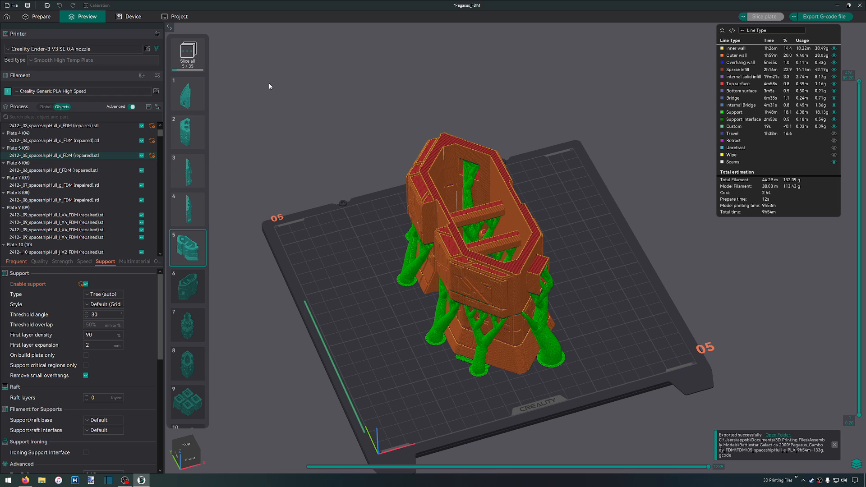
pyautogui.click(834, 446)
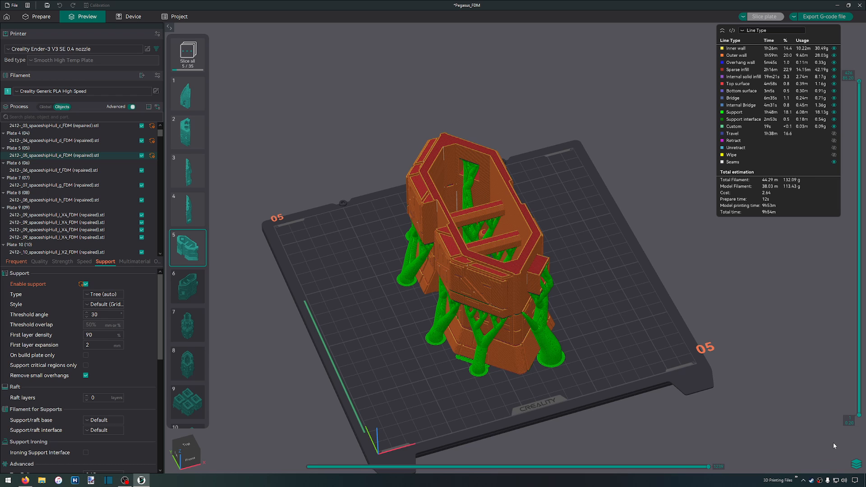
# Return to the plate editing view and make plate 6 the active plate
pyautogui.click(51, 17)
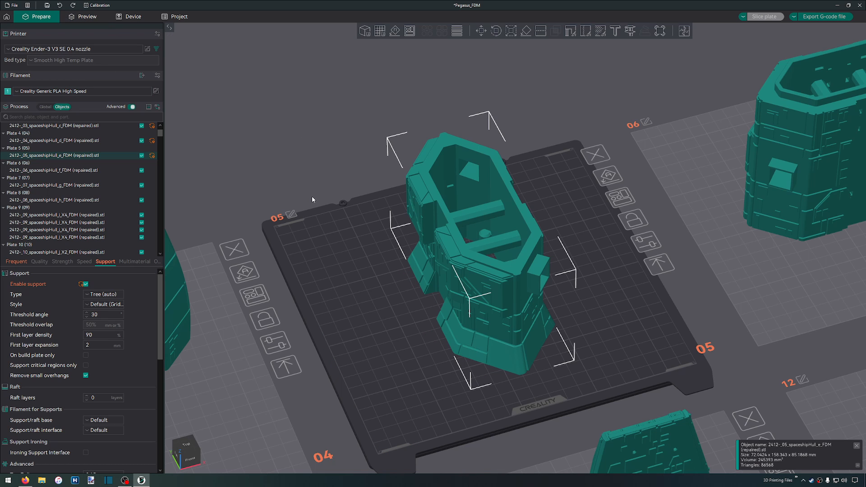
pyautogui.scroll(-3, 315, 202)
pyautogui.scroll(-2, 316, 202)
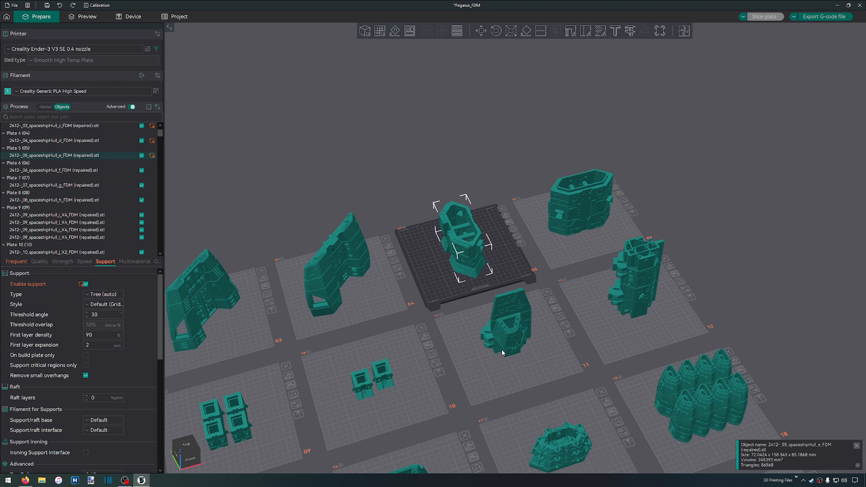
pyautogui.scroll(4, 532, 243)
pyautogui.click(656, 248)
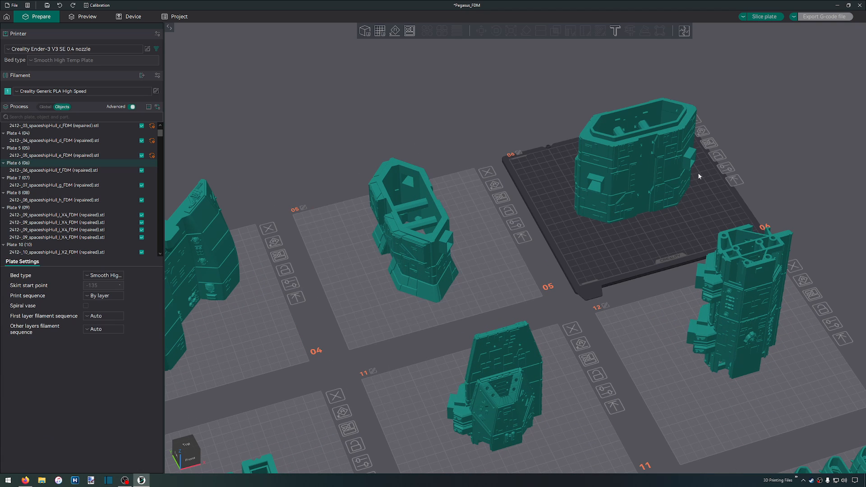
# Enable Tree (auto) supports for plate 6's hull part and slice the plate
pyautogui.scroll(5, 694, 176)
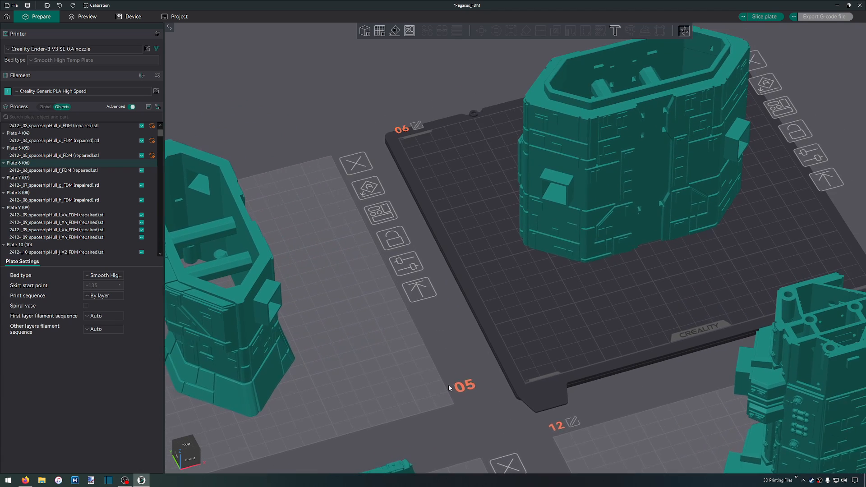
pyautogui.moveTo(749, 230); pyautogui.dragTo(530, 307, button='right')
pyautogui.click(525, 211)
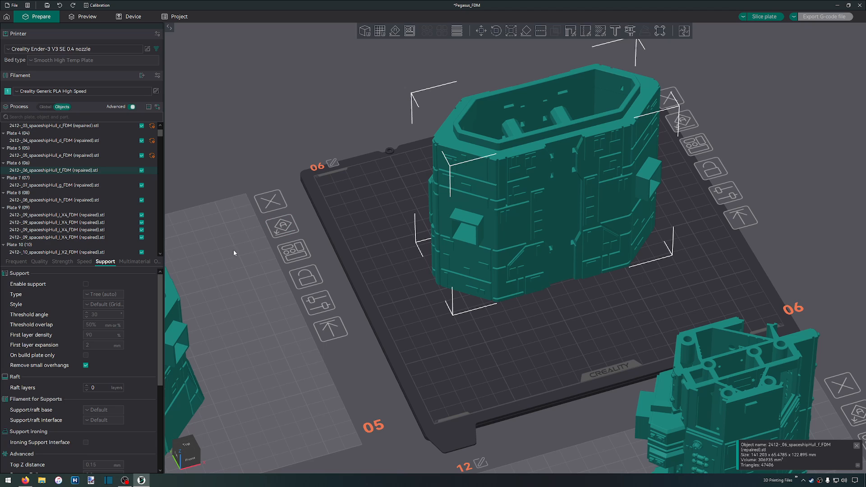
pyautogui.click(85, 284)
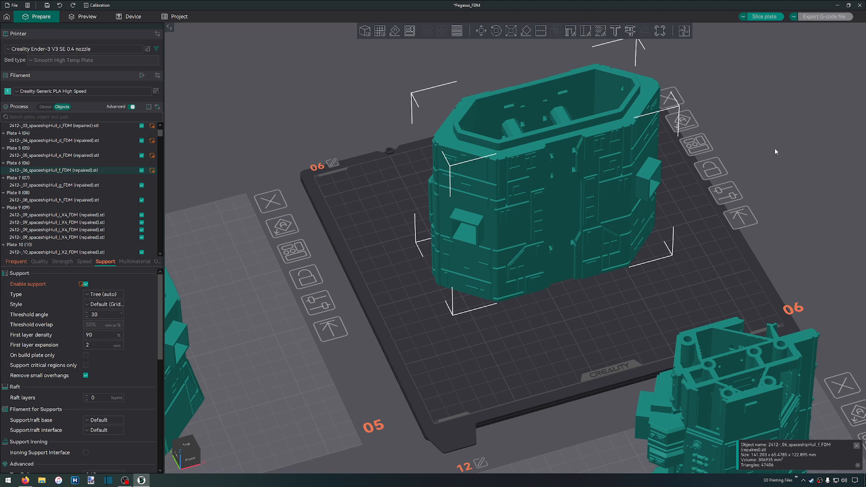
pyautogui.hotkey('ctrl', 'r')
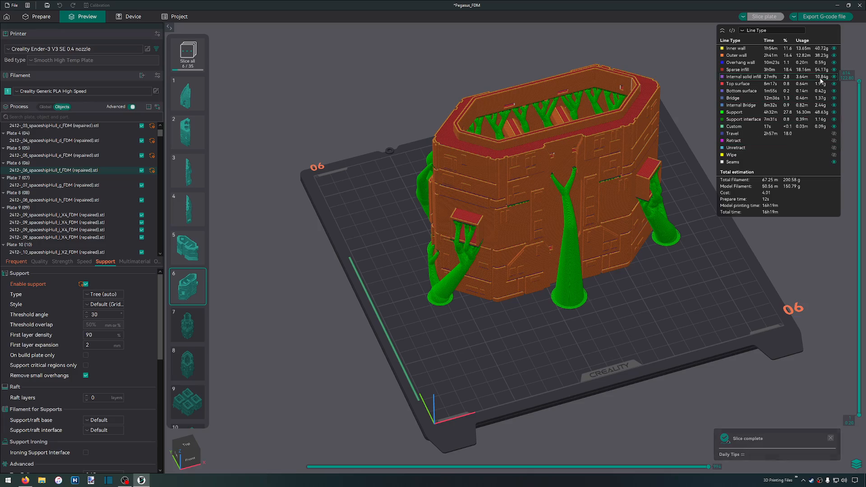
# Inspect plate 6's sliced tree supports around the outside of the hull part and from underneath
pyautogui.scroll(1, 660, 84)
pyautogui.scroll(2, 672, 126)
pyautogui.scroll(-5, 569, 184)
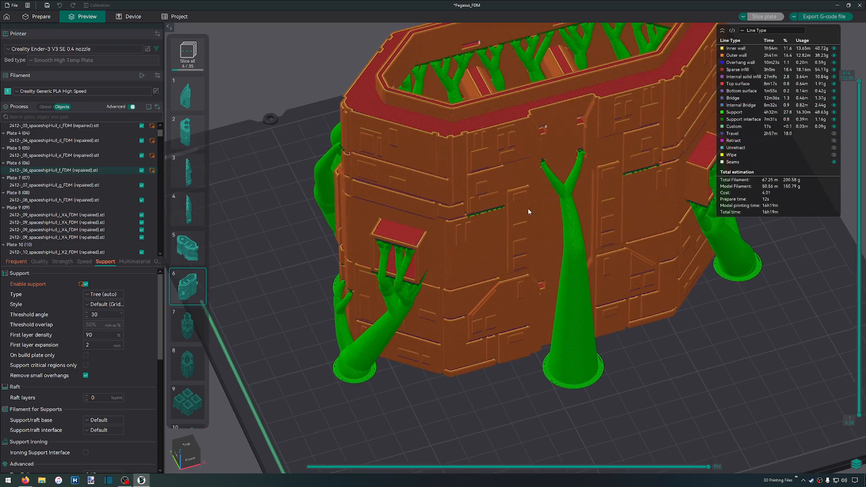
pyautogui.moveTo(429, 204); pyautogui.dragTo(410, 206)
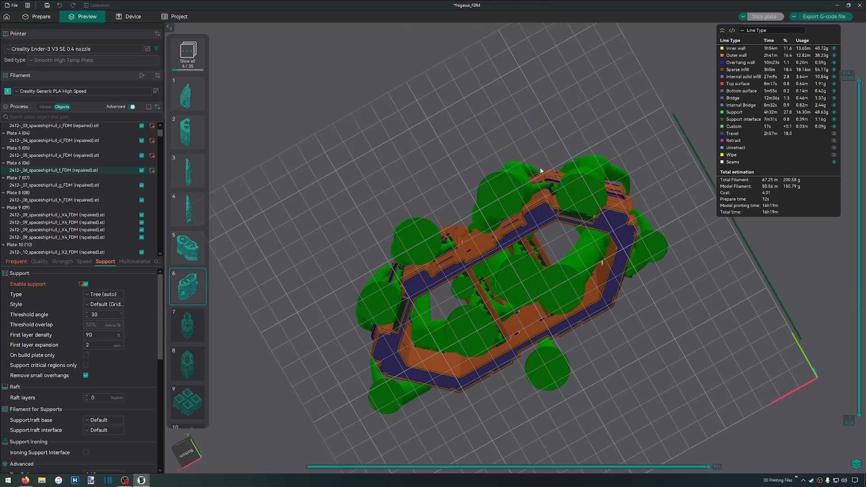
pyautogui.moveTo(543, 167); pyautogui.dragTo(531, 200)
pyautogui.moveTo(635, 223); pyautogui.dragTo(632, 194)
# Lower the displayed layers to the hull's inner crossbars and examine the supports and infill around them up close
pyautogui.moveTo(861, 83); pyautogui.dragTo(863, 344)
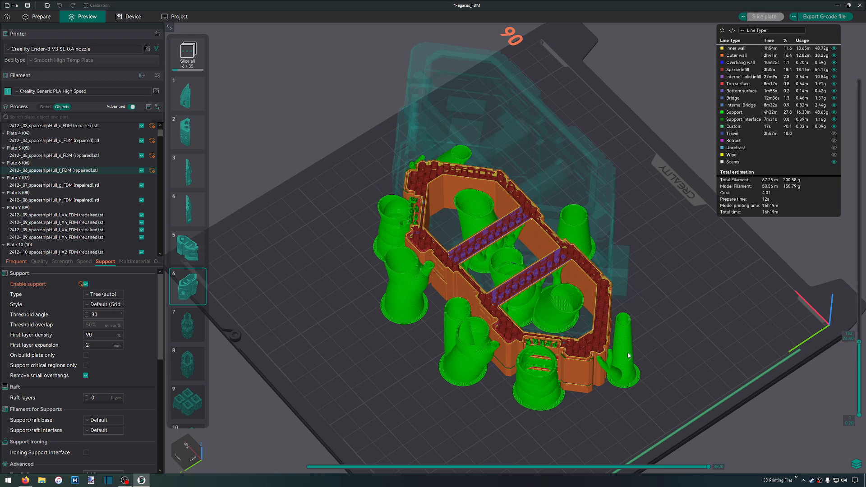
pyautogui.scroll(5, 583, 323)
pyautogui.moveTo(601, 353); pyautogui.dragTo(602, 343)
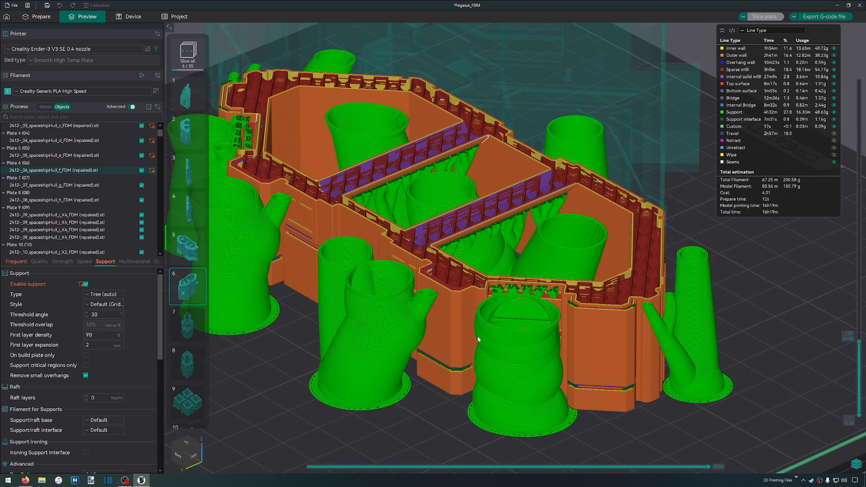
pyautogui.scroll(-3, 554, 252)
pyautogui.moveTo(571, 230); pyautogui.dragTo(583, 222)
pyautogui.scroll(5, 478, 268)
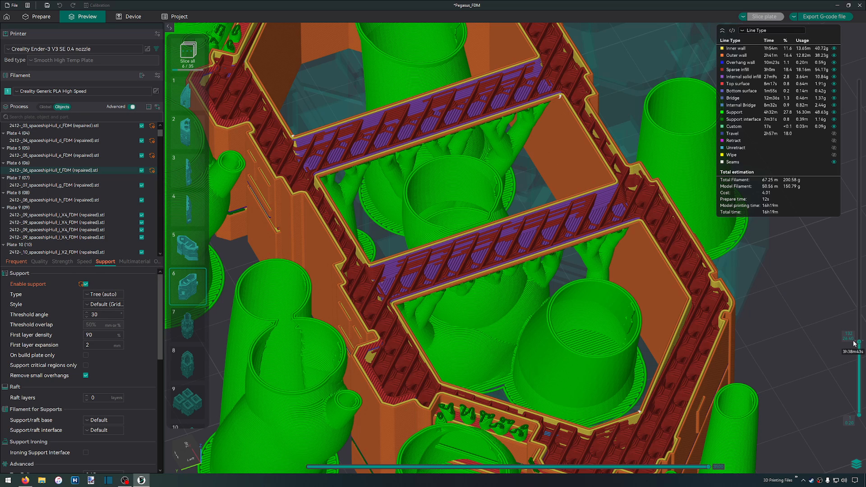
pyautogui.scroll(4, 860, 341)
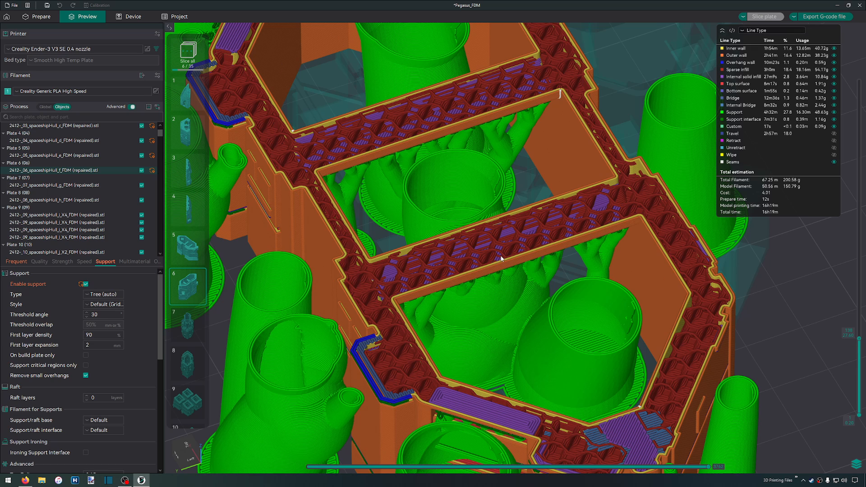
pyautogui.scroll(-1, 501, 258)
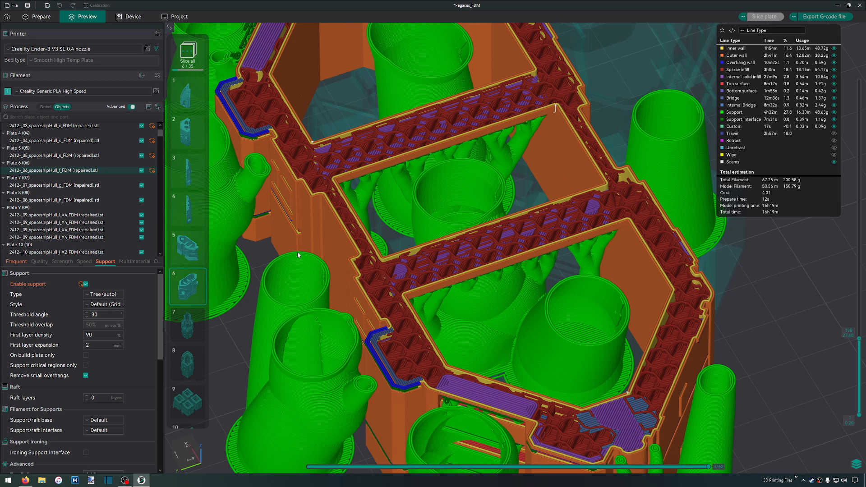
# Browse the available sparse infill patterns in the hull part's strength settings, keeping Cross Hatch selected
pyautogui.click(62, 262)
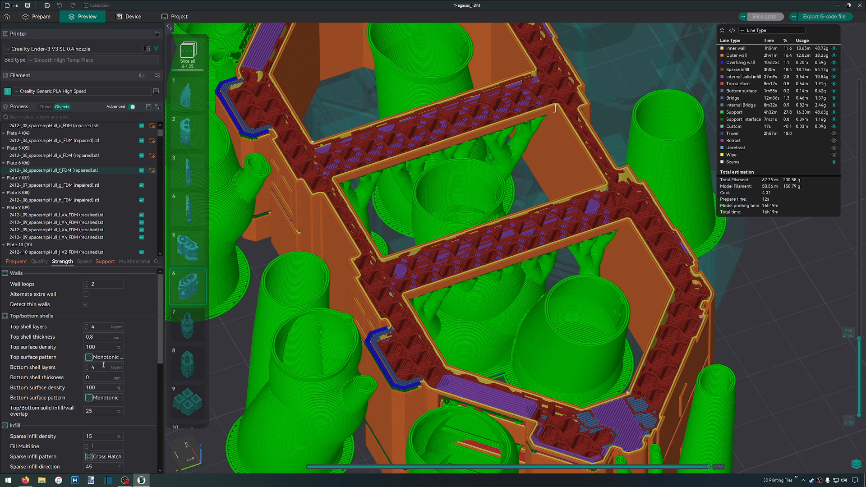
pyautogui.click(104, 458)
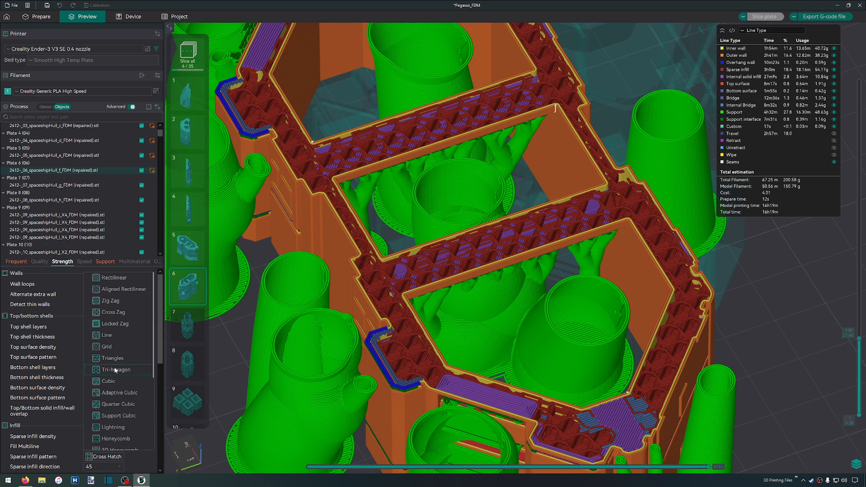
pyautogui.scroll(-3, 119, 359)
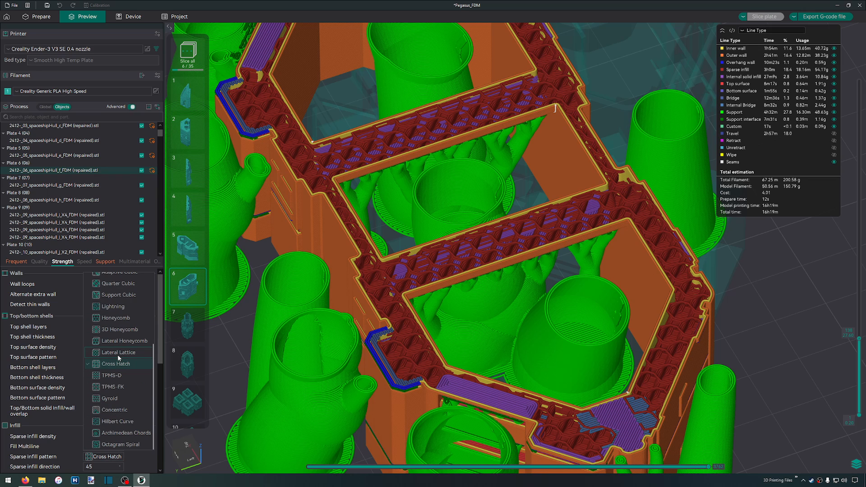
pyautogui.scroll(3, 118, 355)
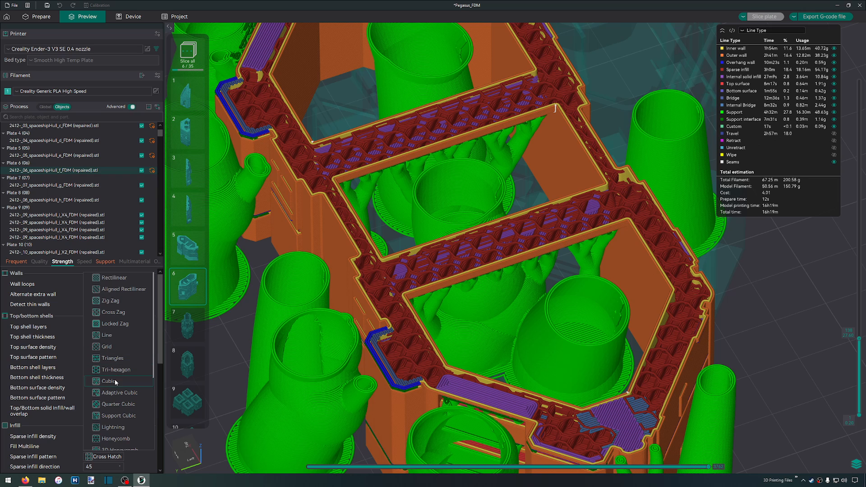
pyautogui.click(77, 420)
pyautogui.scroll(-5, 61, 388)
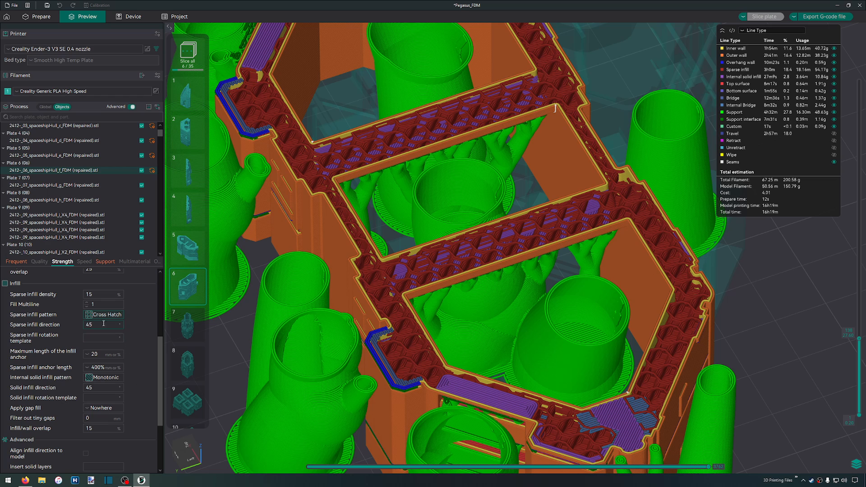
pyautogui.click(108, 316)
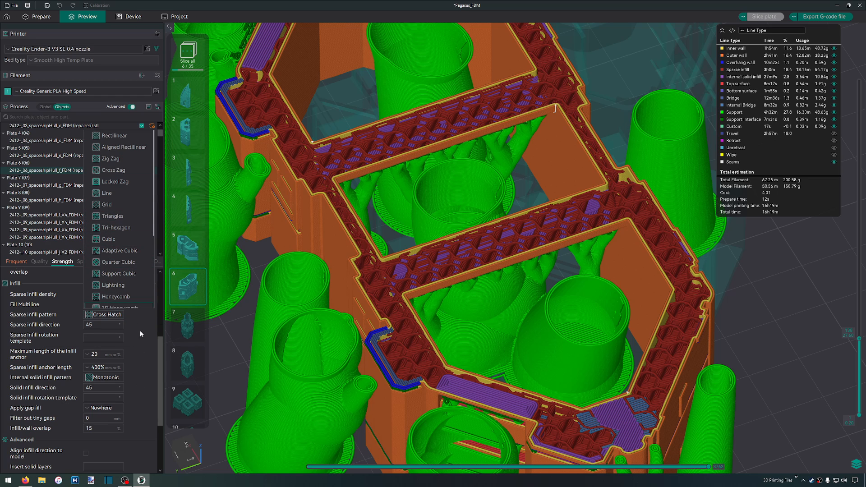
pyautogui.click(141, 363)
pyautogui.scroll(1, 532, 187)
pyautogui.scroll(-1, 531, 187)
pyautogui.scroll(-3, 529, 185)
# Export plate 6's G-code to the FDM folder as 06_spaceshipHull_f_PLA_16h19m-200g.gcode
pyautogui.moveTo(614, 112); pyautogui.dragTo(550, 185)
pyautogui.scroll(-5, 551, 185)
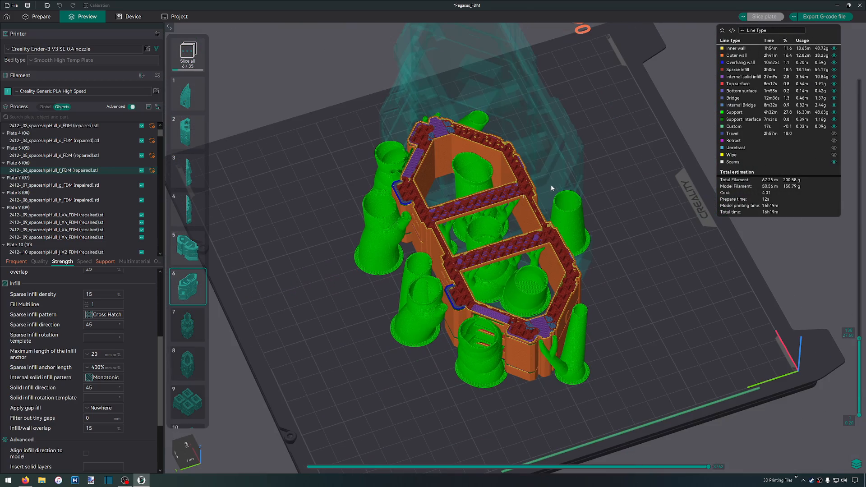
pyautogui.hotkey('ctrl', 'g')
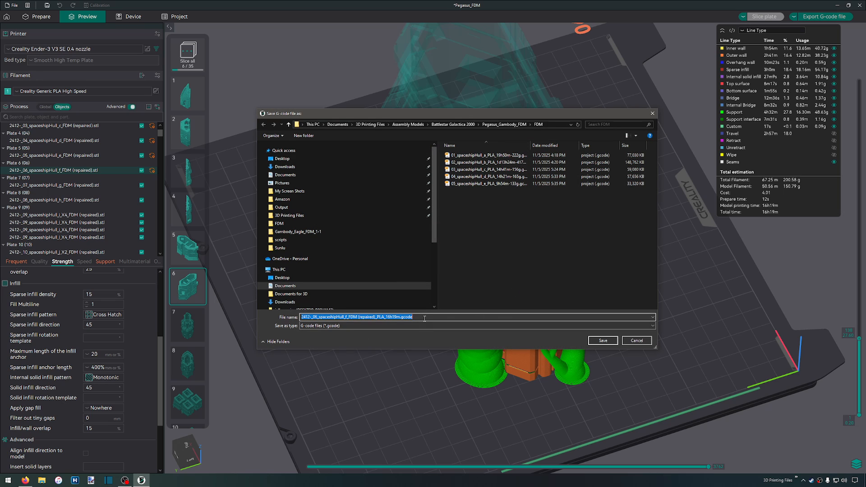
pyautogui.press('Home')
pyautogui.press('Delete')
pyautogui.press('Delete')
pyautogui.press('Delete')
pyautogui.press('Delete')
pyautogui.press('Delete')
pyautogui.press('Delete')
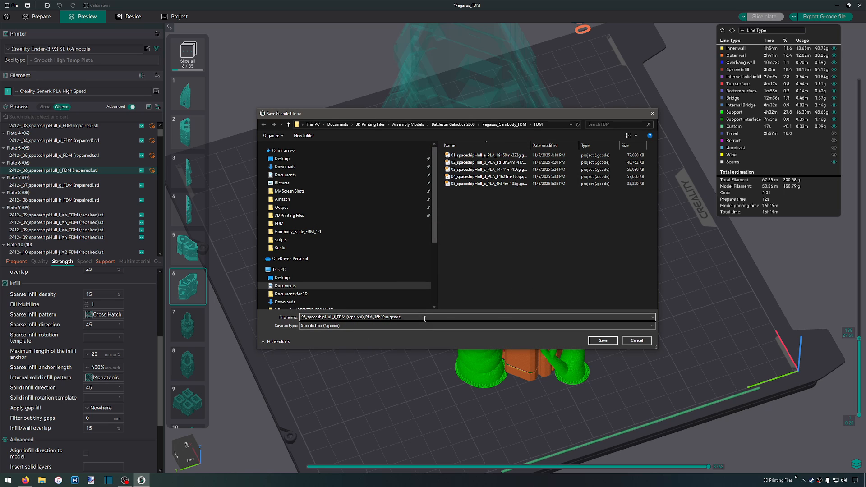
pyautogui.hotkey('shift', 'Right')
pyautogui.hotkey('shift', 'Right')
pyautogui.hotkey('shift', 'Right')
pyautogui.hotkey('shift', 'Right')
pyautogui.hotkey('shift', 'Right')
pyautogui.hotkey('shift', 'Right')
pyautogui.hotkey('shift', 'Right')
pyautogui.hotkey('shift', 'Right')
pyautogui.hotkey('shift', 'Right')
pyautogui.hotkey('shift', 'Right')
pyautogui.hotkey('shift', 'Right')
pyautogui.hotkey('shift', 'Right')
pyautogui.hotkey('shift', 'Right')
pyautogui.press('Delete')
pyautogui.press('Delete')
pyautogui.press('Right')
pyautogui.press('Right')
pyautogui.press('Right')
pyautogui.press('Right')
pyautogui.press('Right')
pyautogui.write('-200g')
pyautogui.press('Return')
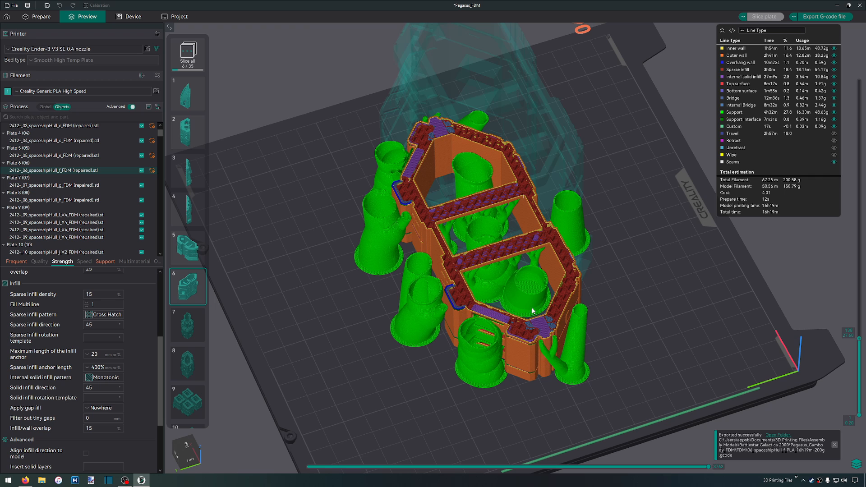
# Return to the plate editing view and make plate 18 with the engine parts the active plate
pyautogui.click(37, 17)
pyautogui.scroll(-10, 366, 224)
pyautogui.moveTo(726, 289); pyautogui.dragTo(437, 283, button='right')
pyautogui.scroll(4, 508, 167)
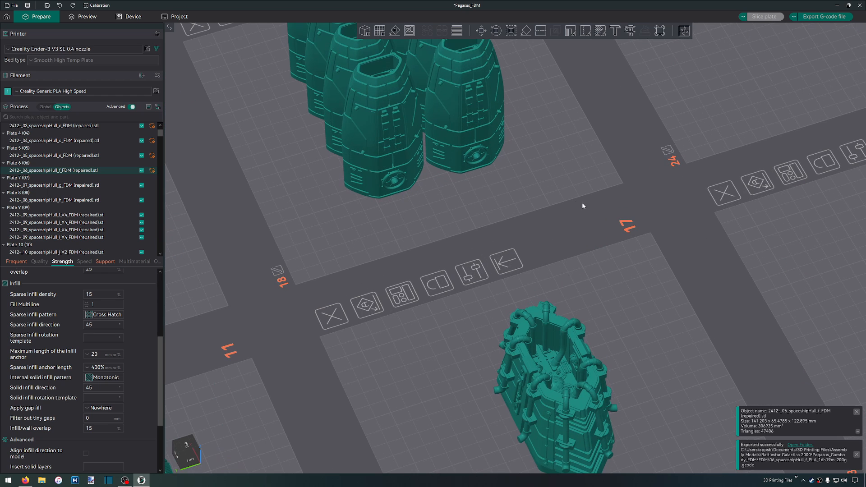
pyautogui.press('1')
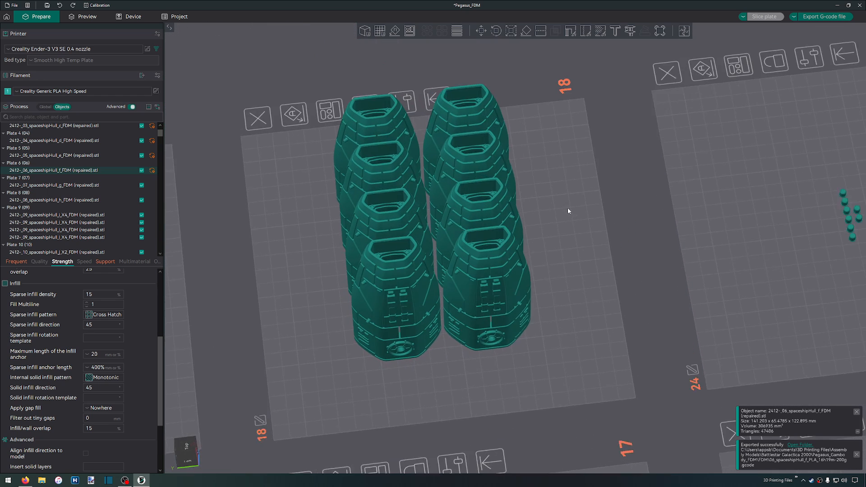
pyautogui.scroll(3, 567, 210)
pyautogui.click(554, 340)
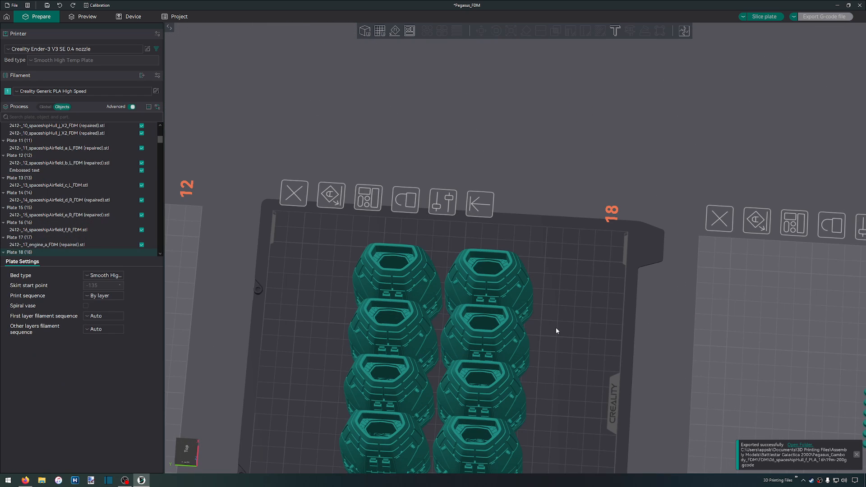
# Inspect plate 18's engine parts from underneath and from the opposite side
pyautogui.moveTo(585, 316); pyautogui.dragTo(396, 225)
pyautogui.scroll(5, 396, 225)
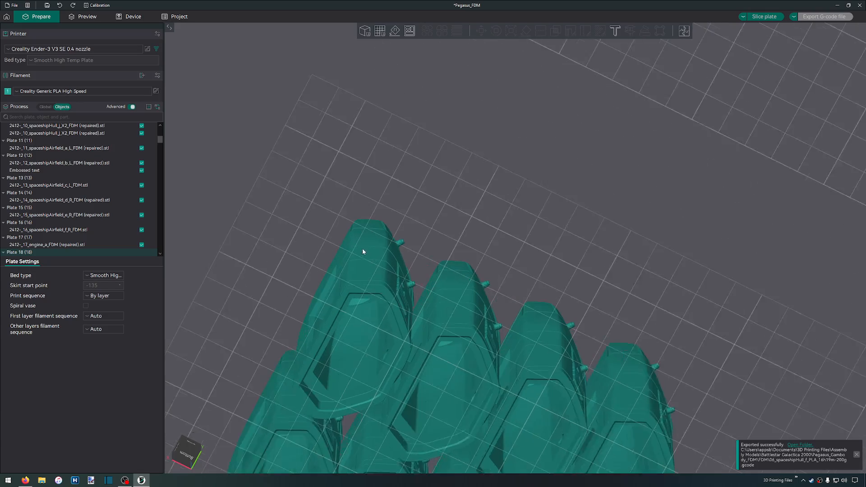
pyautogui.moveTo(434, 248); pyautogui.dragTo(472, 299)
pyautogui.scroll(-5, 472, 294)
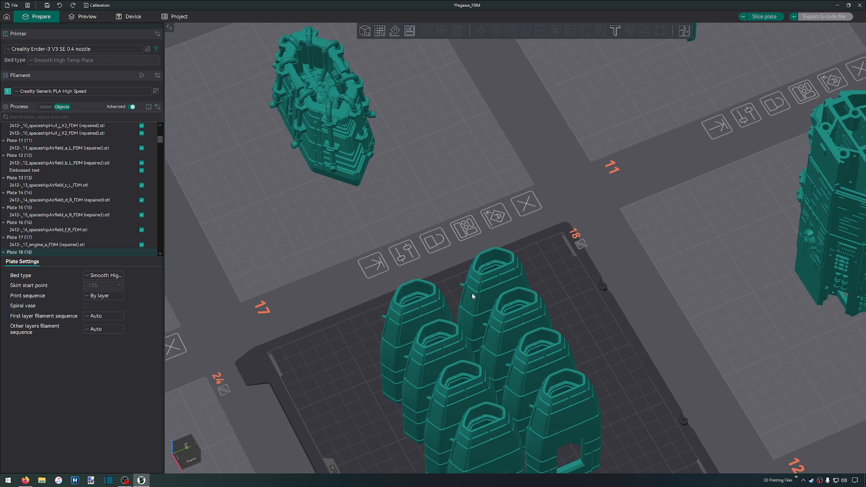
pyautogui.click(464, 327)
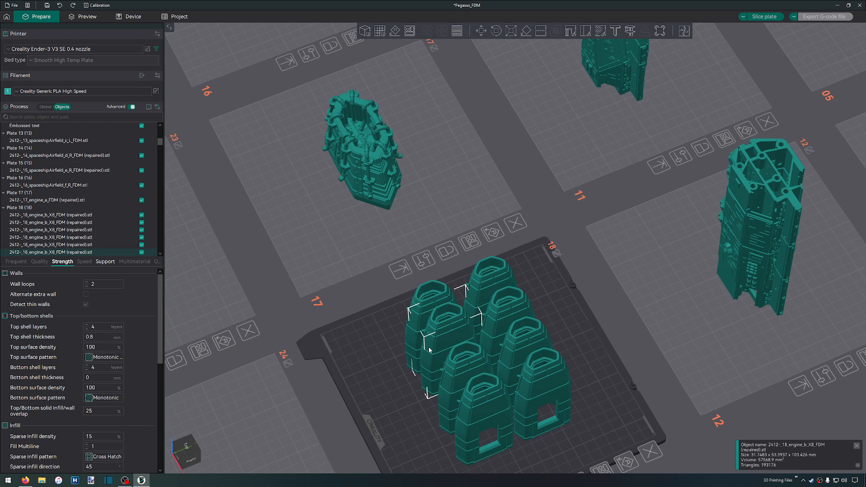
pyautogui.click(392, 441)
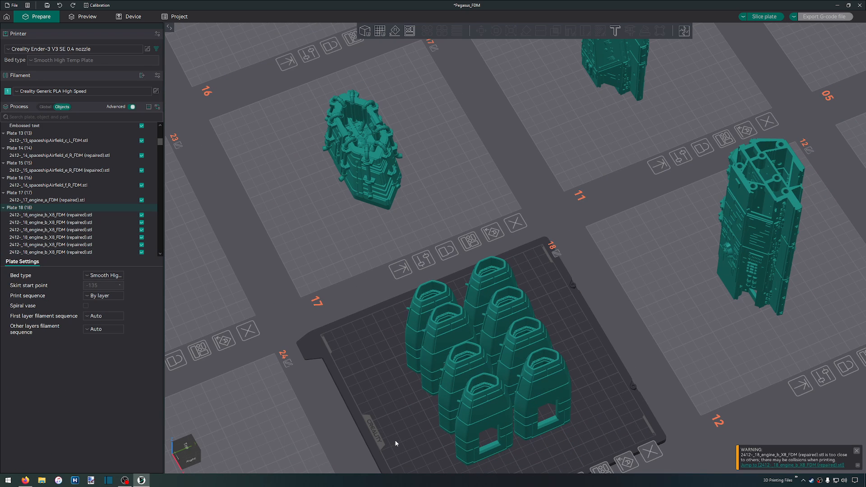
pyautogui.hotkey('ctrl', 'z')
pyautogui.click(399, 426)
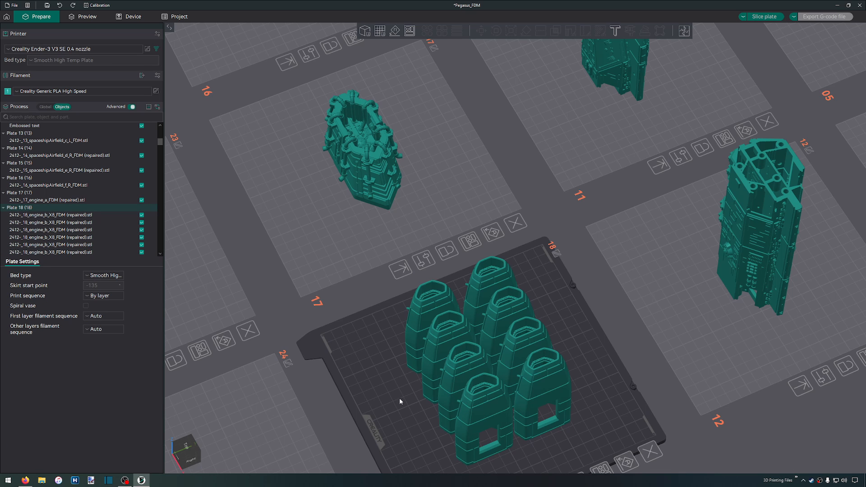
# Examine the lower side openings and hollow upper ends of plate 18's engine parts up close
pyautogui.moveTo(346, 415); pyautogui.dragTo(307, 274, button='middle')
pyautogui.scroll(1, 430, 363)
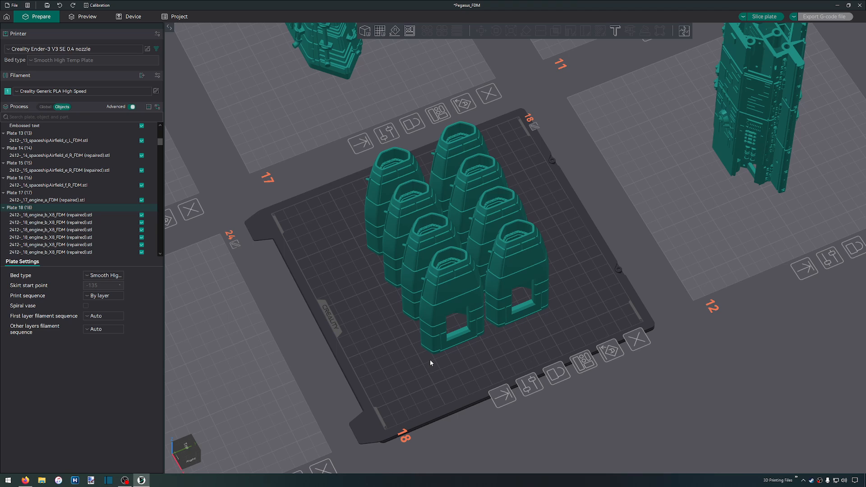
pyautogui.moveTo(254, 190); pyautogui.dragTo(271, 203)
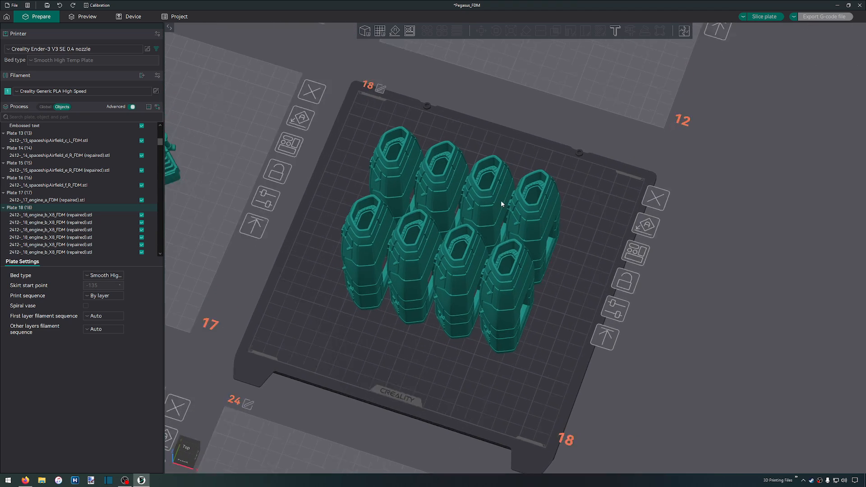
pyautogui.scroll(10, 501, 199)
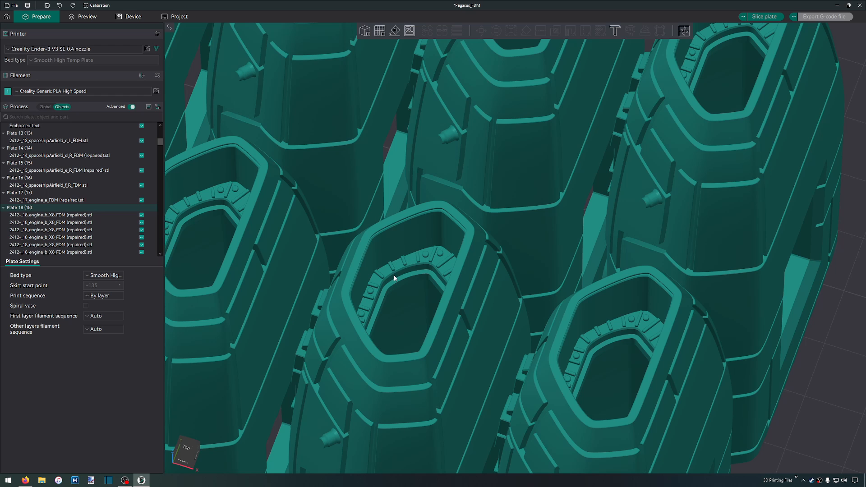
pyautogui.scroll(-10, 377, 384)
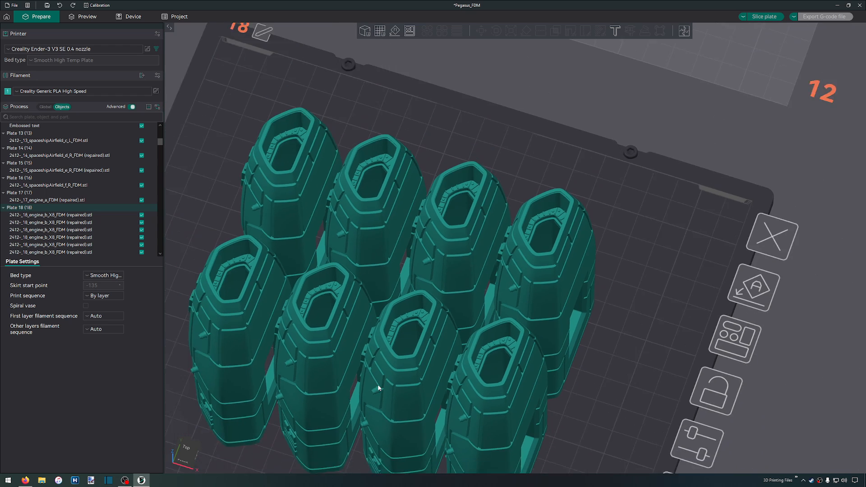
# Make plate 22 with the rows of small rectangular engine parts the active plate
pyautogui.scroll(-4, 379, 386)
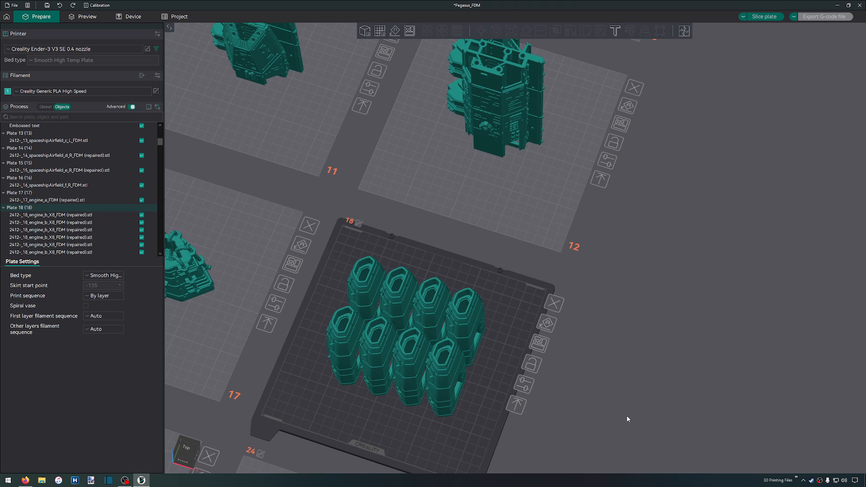
pyautogui.moveTo(285, 336)
pyautogui.mouseDown()
pyautogui.moveTo(311, 310)
pyautogui.moveTo(273, 341)
pyautogui.moveTo(293, 337)
pyautogui.mouseUp()
pyautogui.moveTo(345, 311); pyautogui.dragTo(785, 286, button='right')
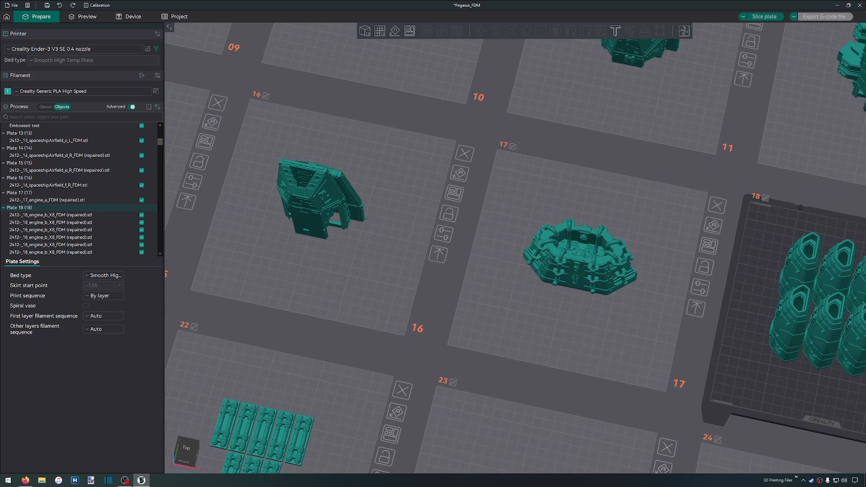
pyautogui.moveTo(406, 376); pyautogui.dragTo(634, 91, button='right')
pyautogui.scroll(4, 460, 254)
pyautogui.moveTo(457, 296); pyautogui.dragTo(489, 336, button='right')
pyautogui.scroll(4, 491, 284)
pyautogui.scroll(-1, 491, 283)
pyautogui.moveTo(509, 316); pyautogui.dragTo(515, 313)
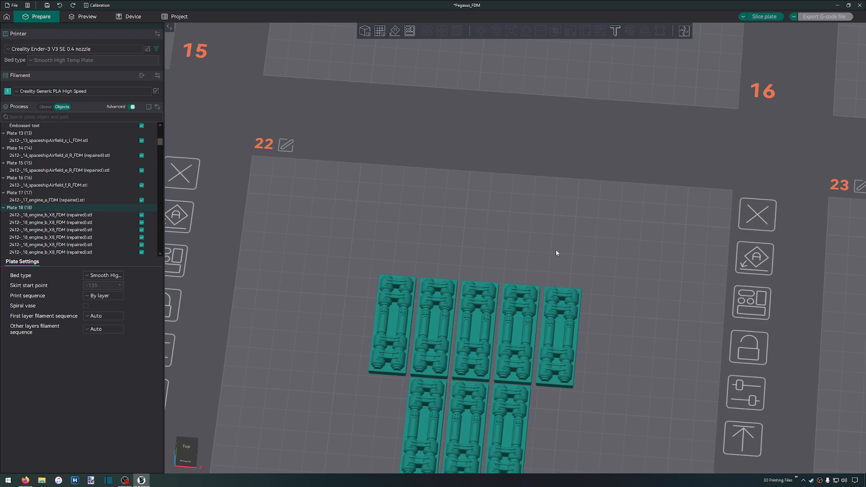
pyautogui.click(620, 380)
# Inspect plate 22's small engine parts from a low front angle and from above
pyautogui.moveTo(622, 418); pyautogui.dragTo(664, 234)
pyautogui.scroll(8, 298, 377)
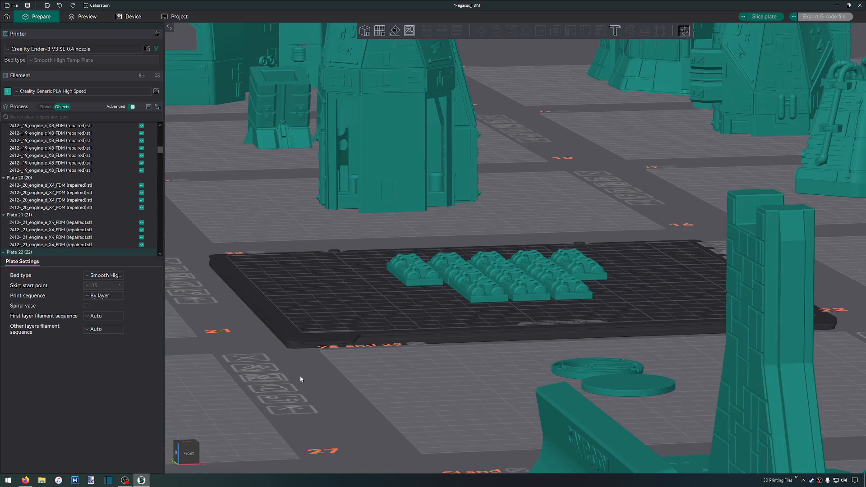
pyautogui.scroll(-10, 300, 381)
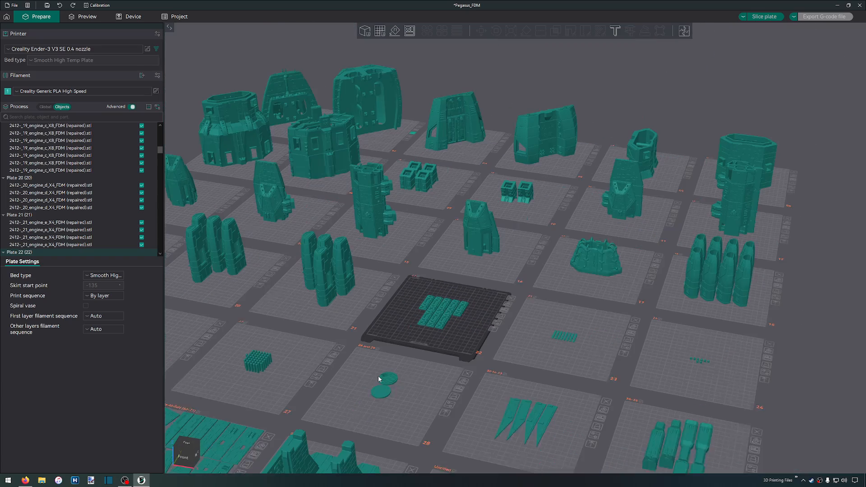
# Move all eight engine parts from plate 25 onto the free area of plate 22 beside its existing parts
pyautogui.moveTo(404, 377); pyautogui.dragTo(413, 377)
pyautogui.moveTo(395, 367); pyautogui.dragTo(656, 339, button='right')
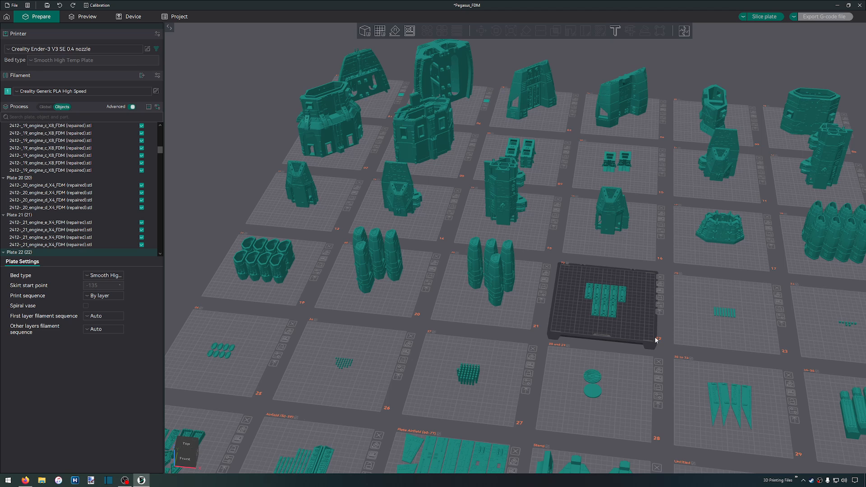
pyautogui.click(224, 376)
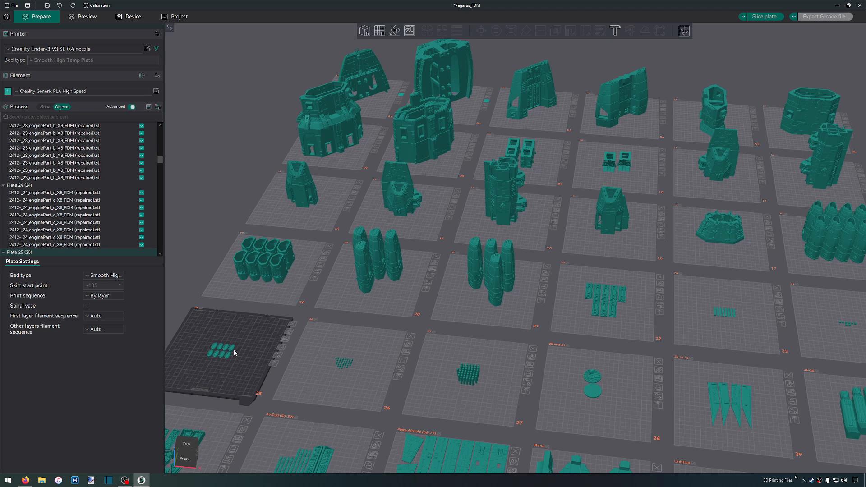
pyautogui.hotkey('ctrl', 'a')
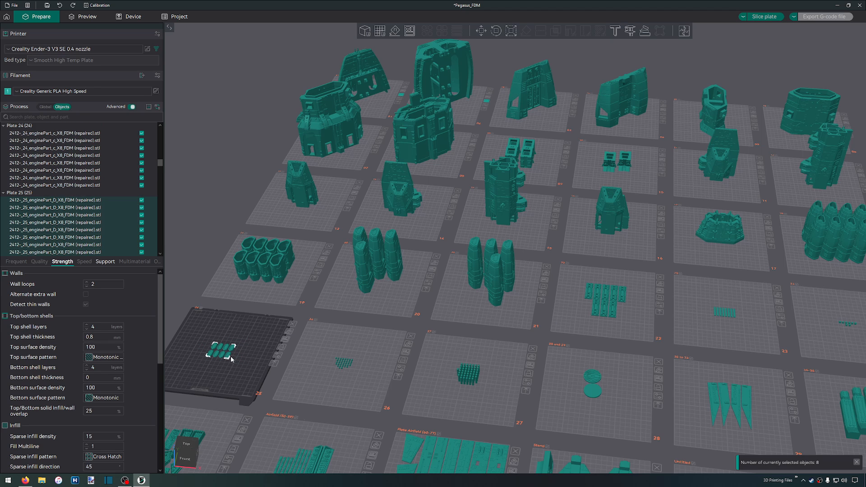
pyautogui.moveTo(228, 358); pyautogui.dragTo(641, 330)
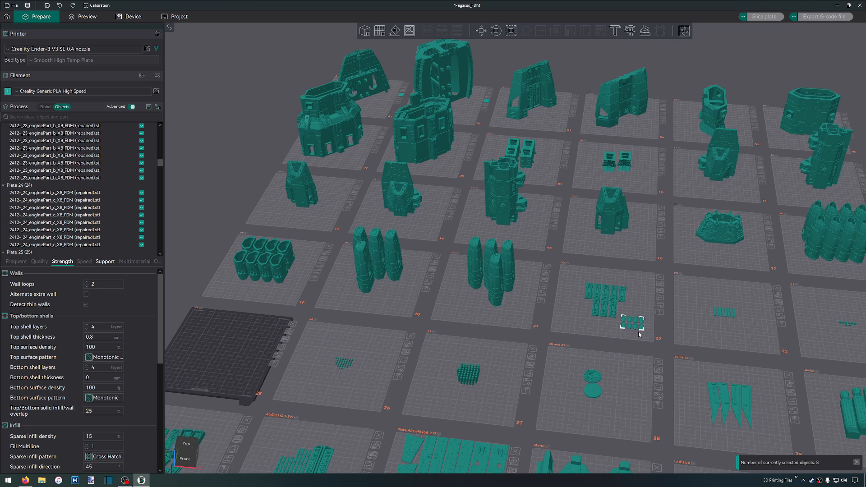
pyautogui.click(635, 344)
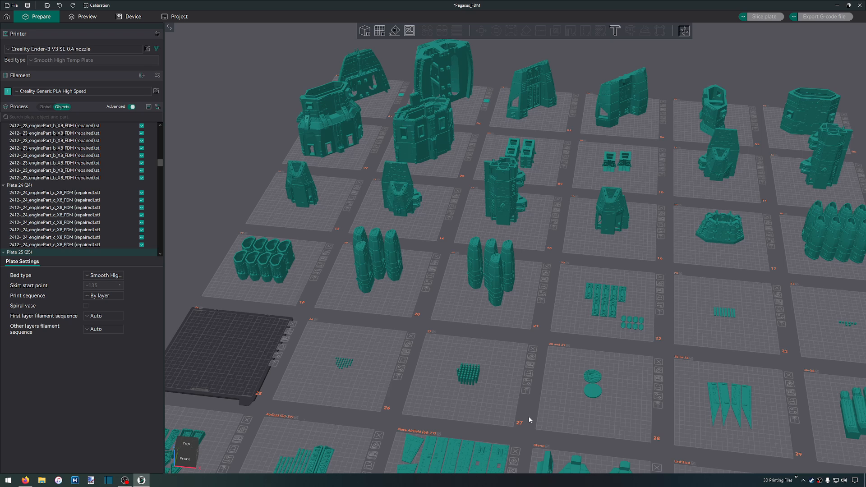
# Look over the front rows of plates with the lights, airfield panels, stand and other small parts
pyautogui.scroll(1, 528, 417)
pyautogui.scroll(-1, 527, 412)
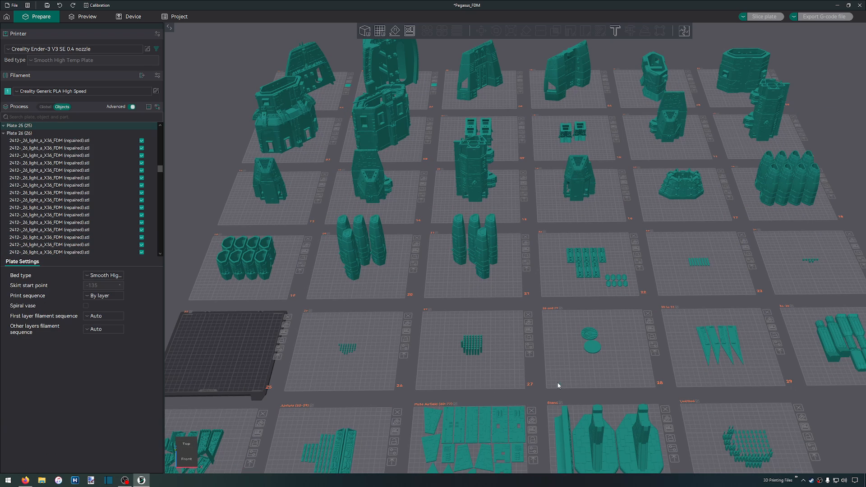
pyautogui.scroll(-4, 554, 361)
pyautogui.moveTo(554, 365); pyautogui.dragTo(419, 222, button='right')
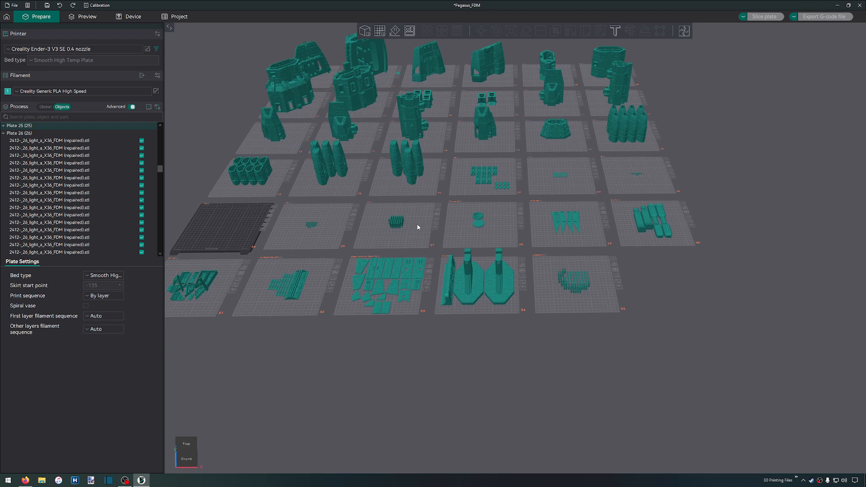
pyautogui.scroll(4, 429, 240)
pyautogui.scroll(1, 429, 243)
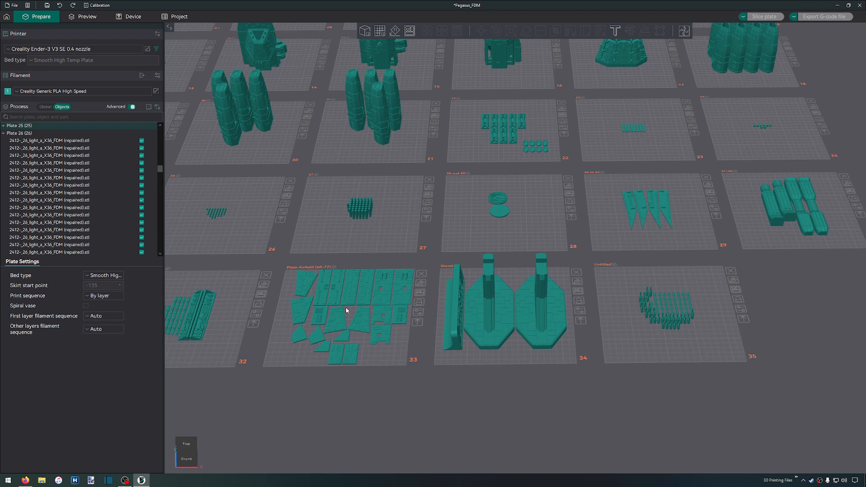
pyautogui.scroll(3, 340, 323)
pyautogui.scroll(-2, 339, 320)
pyautogui.scroll(-2, 350, 296)
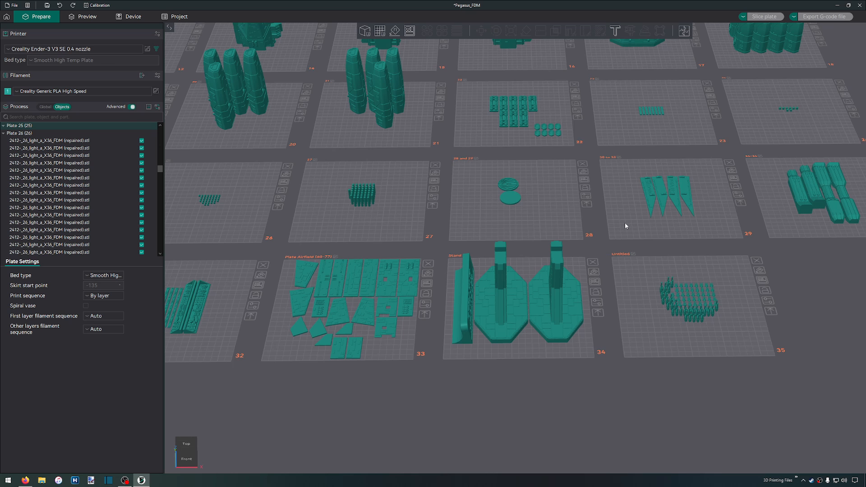
# Survey the back and middle rows of plates with the hull sections, airfield parts and engines
pyautogui.keyDown('shift'); pyautogui.moveTo(597, 227); pyautogui.dragTo(596, 230); pyautogui.keyUp('shift')
pyautogui.rightClick(601, 212)
pyautogui.rightClick(600, 210)
pyautogui.moveTo(597, 202); pyautogui.dragTo(615, 385, button='right')
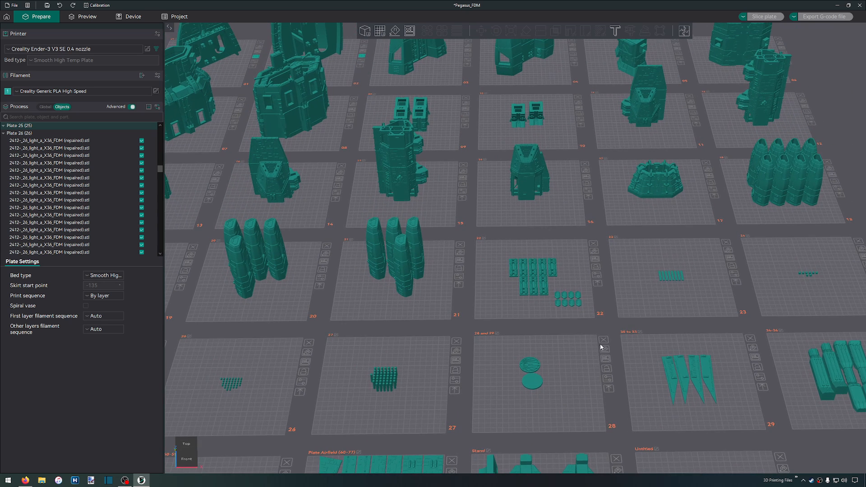
pyautogui.moveTo(597, 200); pyautogui.dragTo(616, 388, button='right')
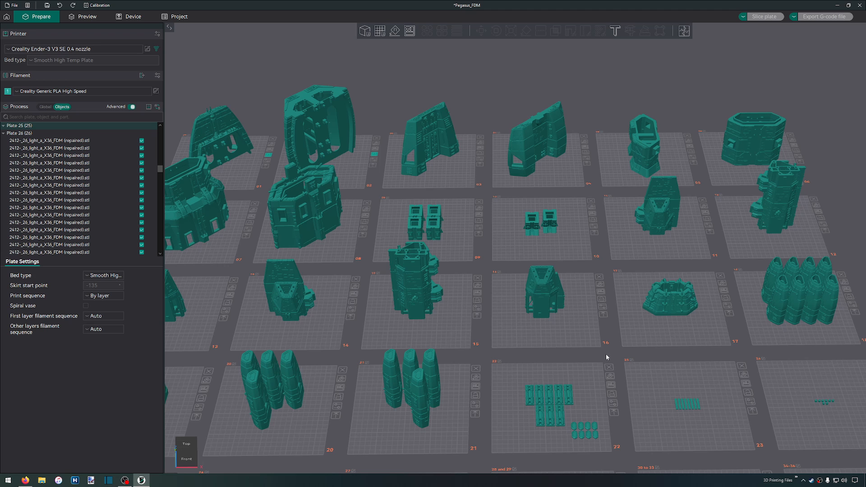
pyautogui.moveTo(614, 354); pyautogui.dragTo(719, 335, button='right')
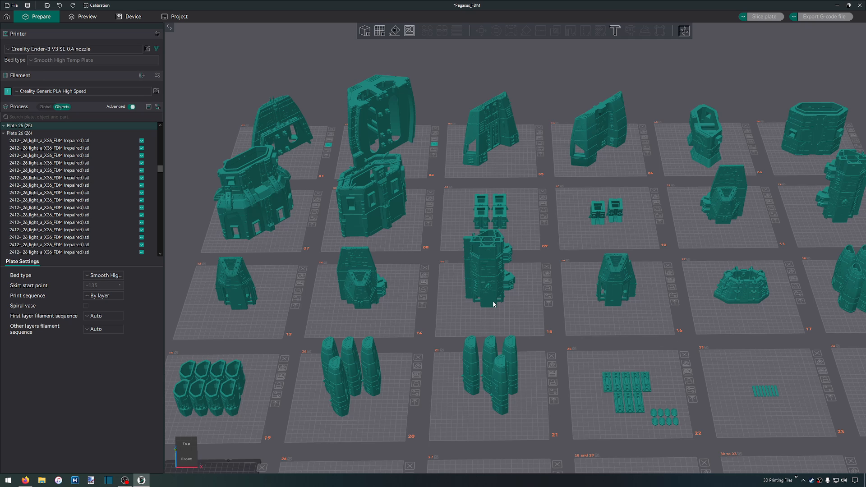
pyautogui.scroll(-3, 427, 264)
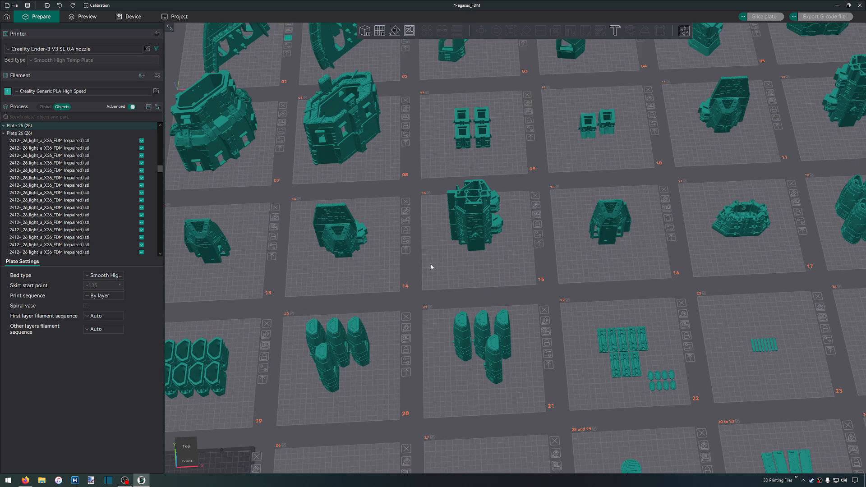
pyautogui.scroll(5, 430, 258)
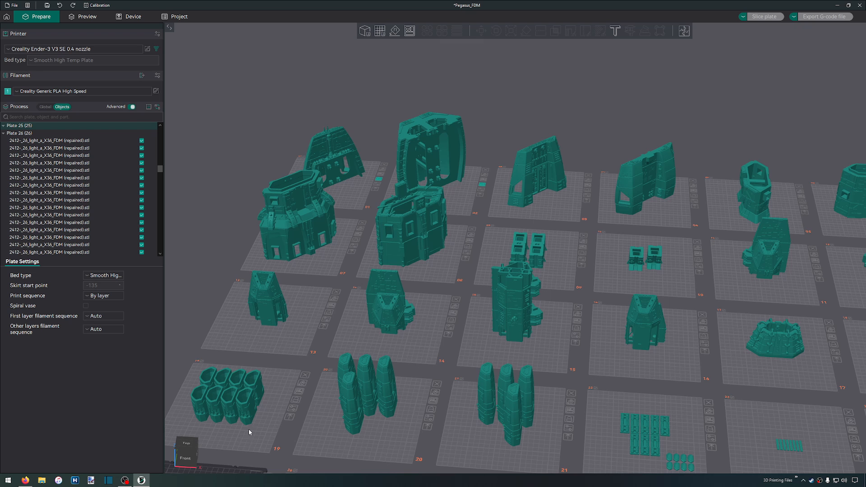
# Make plate 19 with the eight hollow engine parts the active plate and slice it without supports
pyautogui.click(219, 433)
pyautogui.scroll(6, 218, 433)
pyautogui.moveTo(240, 427); pyautogui.dragTo(606, 267, button='right')
pyautogui.scroll(3, 606, 267)
pyautogui.scroll(3, 606, 268)
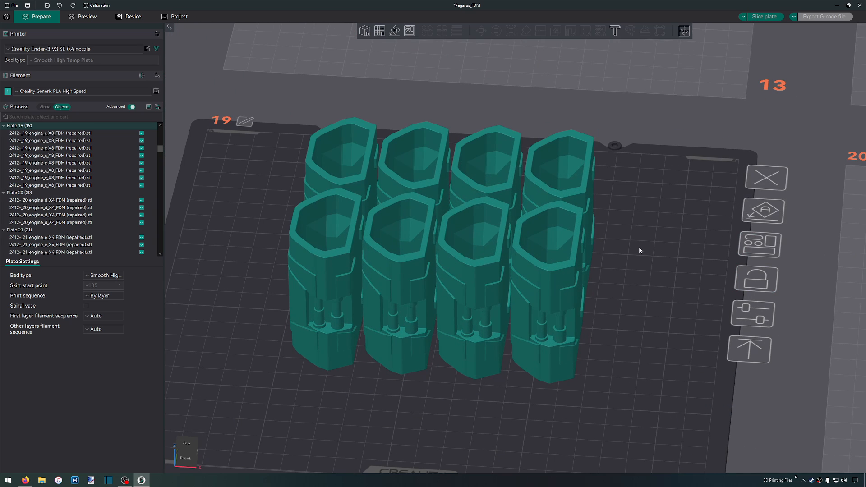
pyautogui.click(750, 242)
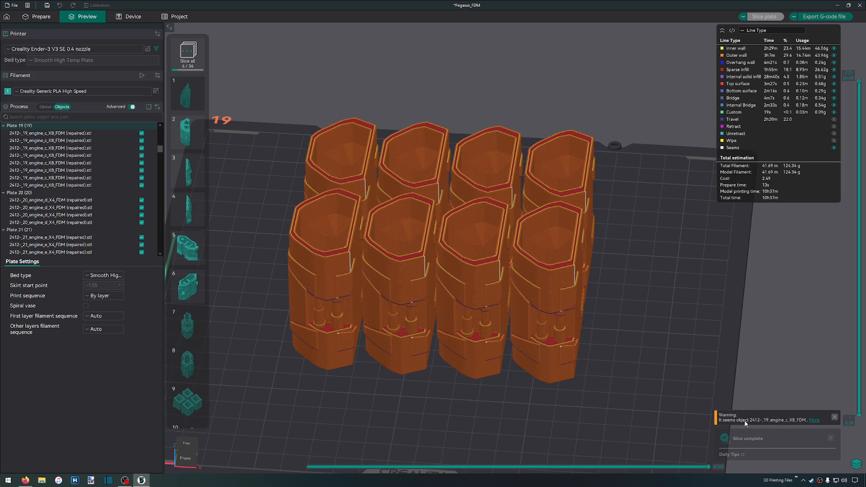
# Examine plate 19's sliced engine parts from above and return to the plate editing view
pyautogui.moveTo(641, 330); pyautogui.dragTo(690, 291)
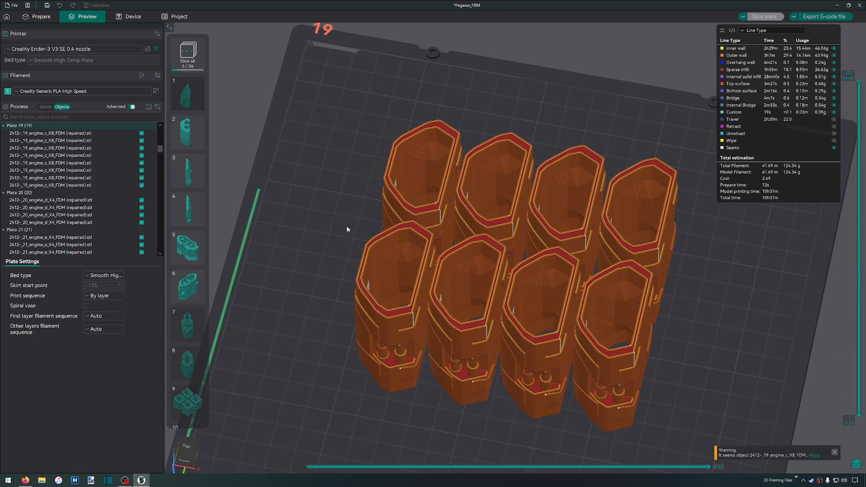
pyautogui.scroll(-5, 335, 215)
pyautogui.moveTo(323, 205); pyautogui.dragTo(336, 153)
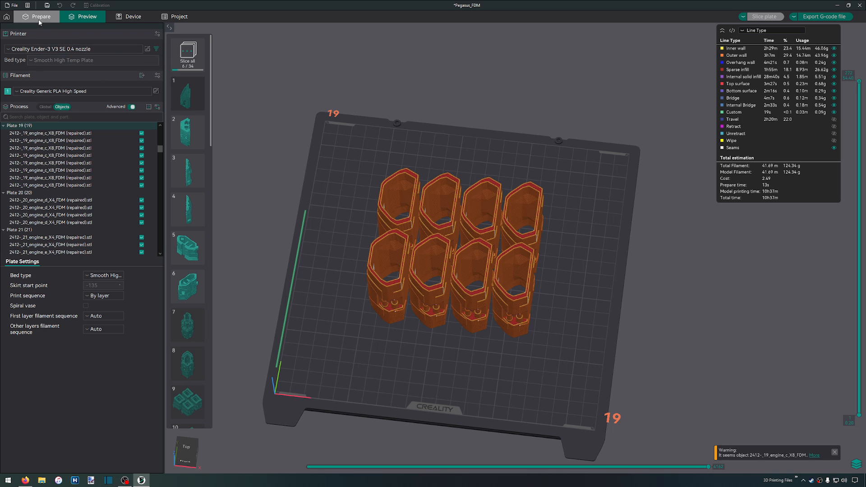
pyautogui.click(39, 16)
pyautogui.rightClick(355, 164)
pyautogui.click(569, 203)
pyautogui.click(632, 287)
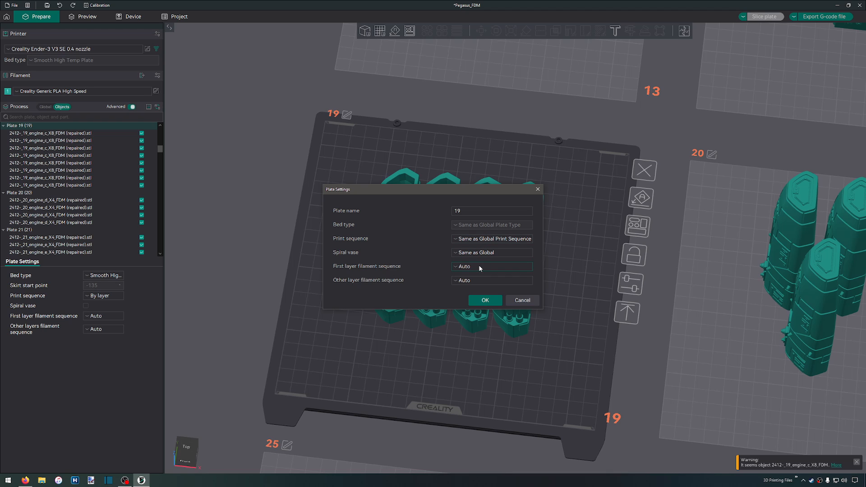
pyautogui.click(512, 300)
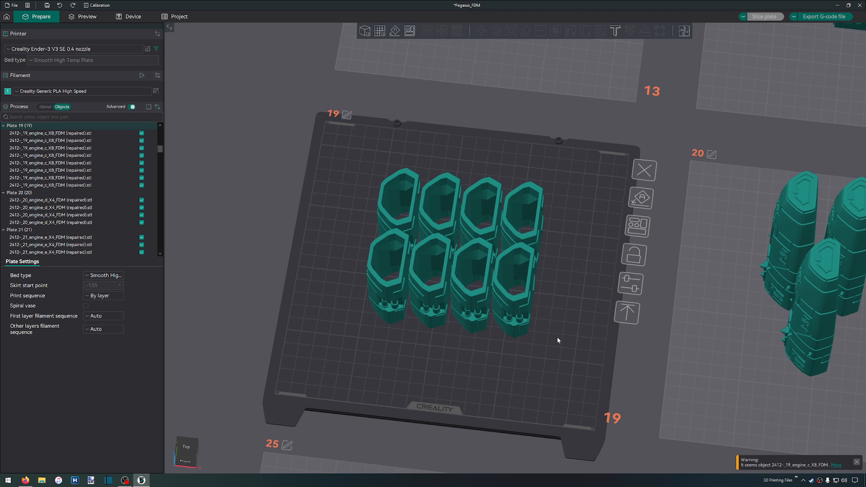
# Enable Tree (auto) supports for all eight engine parts on plate 19, slice the plate and check the supports up close
pyautogui.keyDown('shift'); pyautogui.moveTo(550, 348); pyautogui.dragTo(326, 121); pyautogui.keyUp('shift')
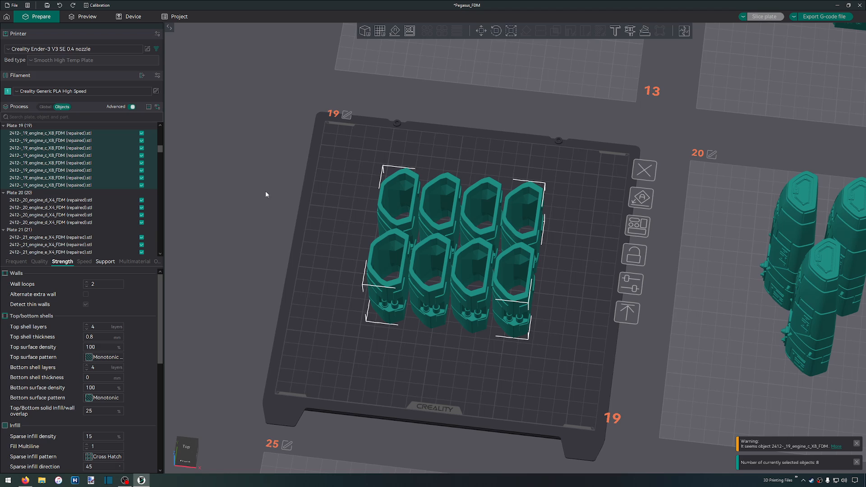
pyautogui.click(105, 262)
pyautogui.click(86, 284)
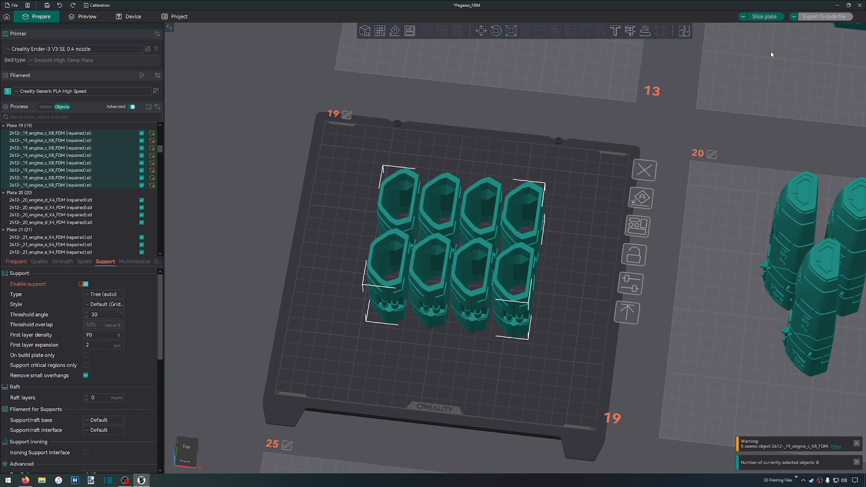
pyautogui.click(764, 16)
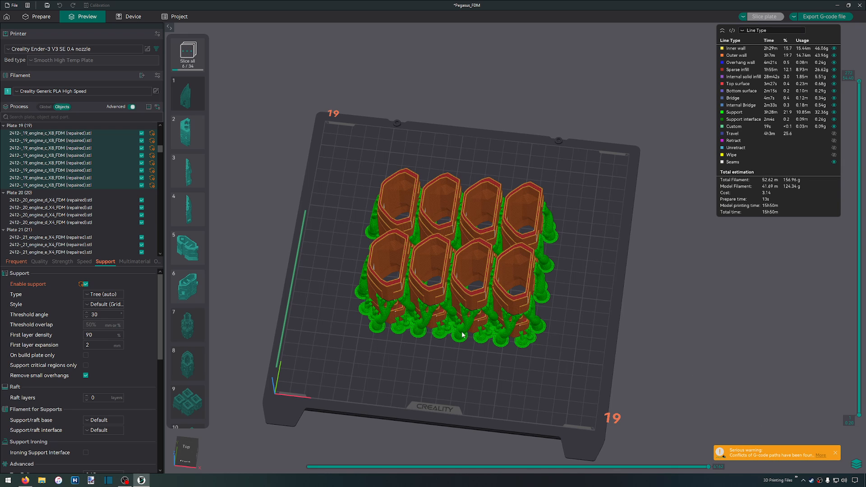
pyautogui.scroll(5, 465, 337)
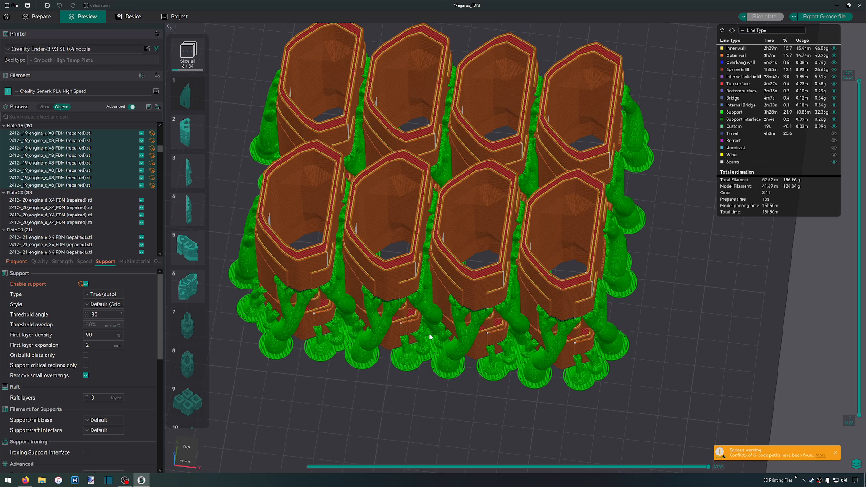
# Auto-arrange the engine parts on plate 19 and slice the plate again
pyautogui.click(39, 17)
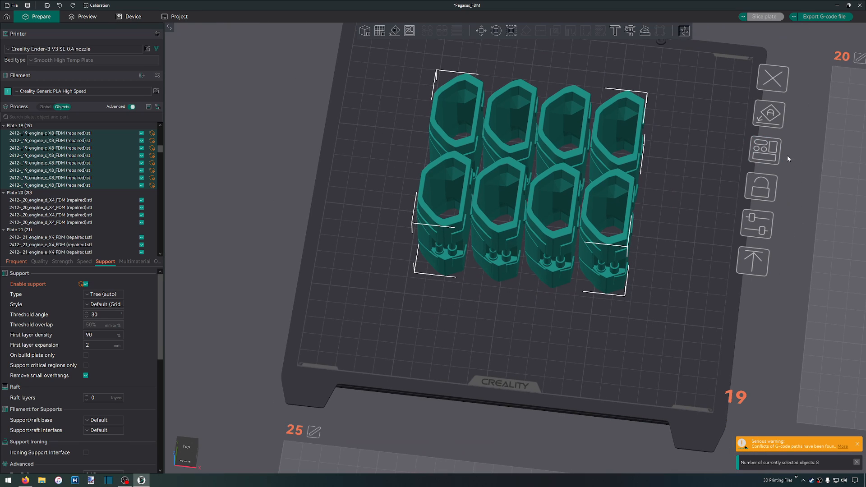
pyautogui.click(770, 155)
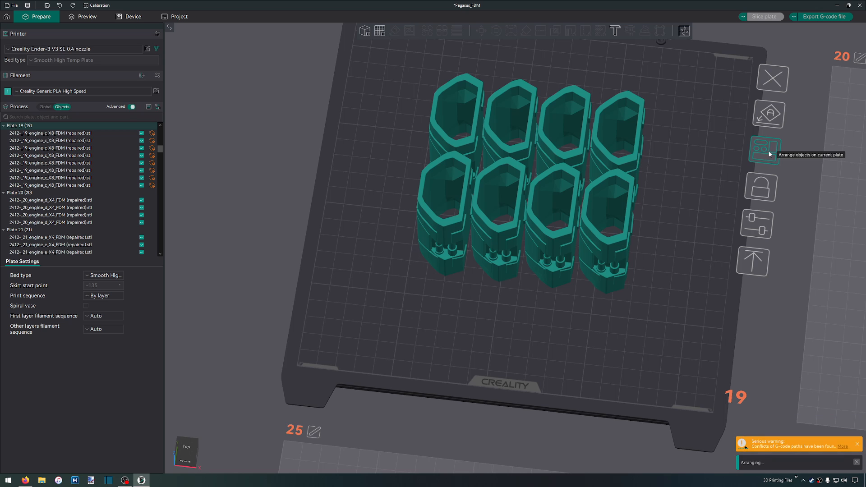
pyautogui.scroll(-2, 669, 213)
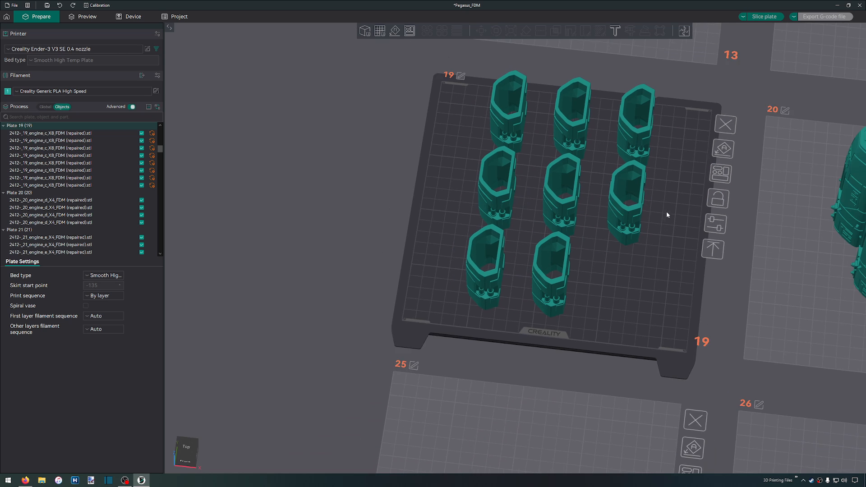
pyautogui.scroll(-3, 605, 177)
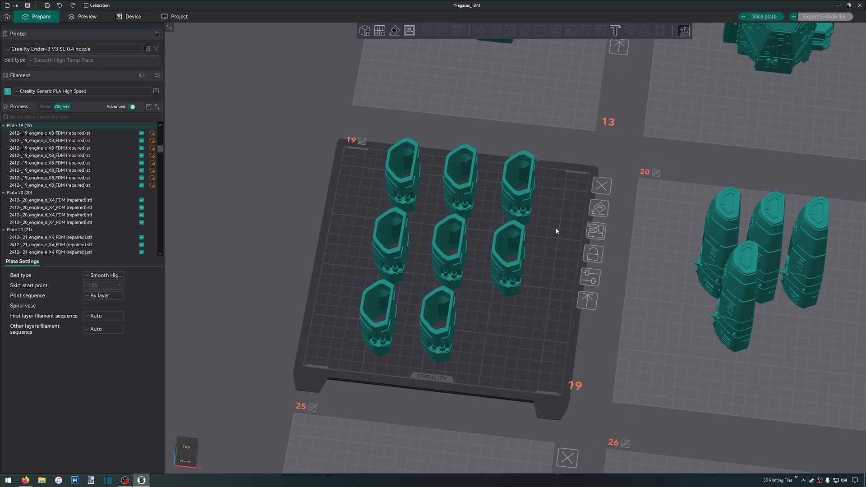
pyautogui.moveTo(562, 229)
pyautogui.mouseDown()
pyautogui.moveTo(581, 221)
pyautogui.moveTo(567, 223)
pyautogui.mouseUp()
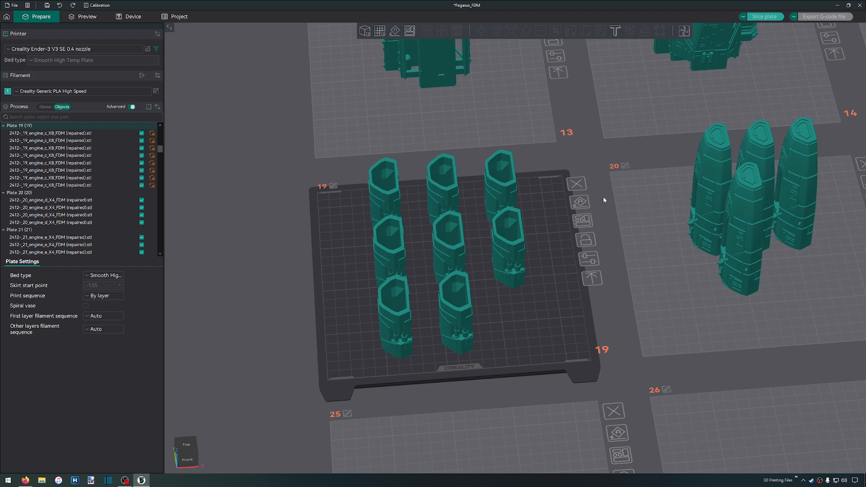
pyautogui.hotkey('ctrl', 'r')
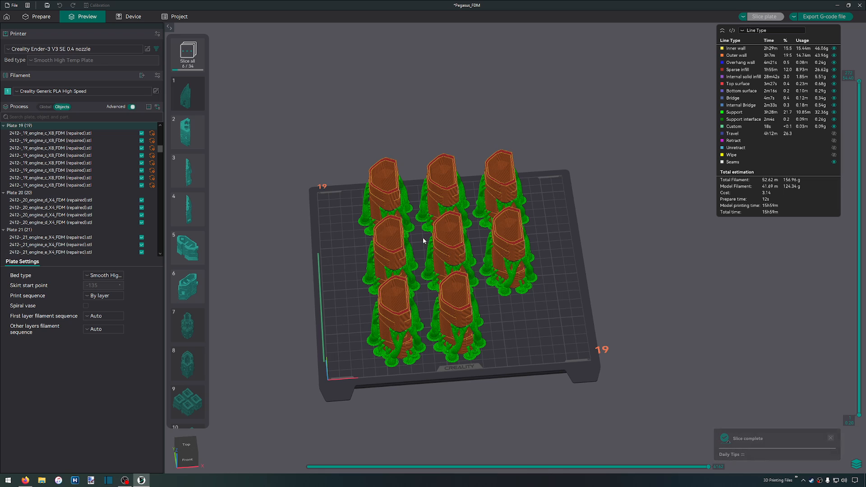
# Start exporting plate 19's G-code to the FDM folder and remove the "2412-_" prefix from the file name
pyautogui.scroll(2, 418, 236)
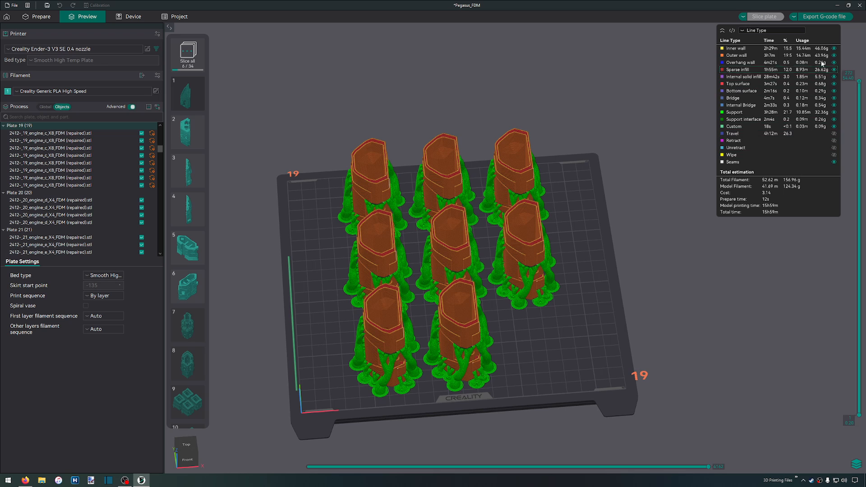
pyautogui.click(821, 17)
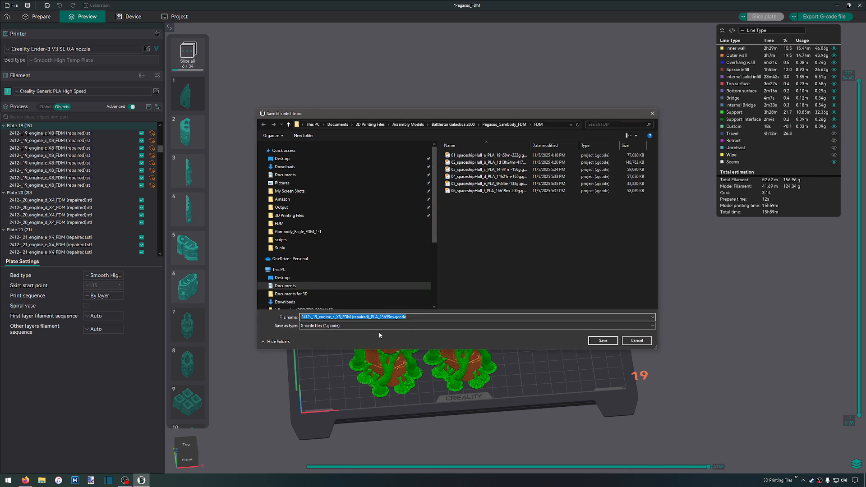
pyautogui.click(425, 316)
pyautogui.press('Home')
pyautogui.hotkey('ctrl', 'shift', 'Right')
pyautogui.press('Delete')
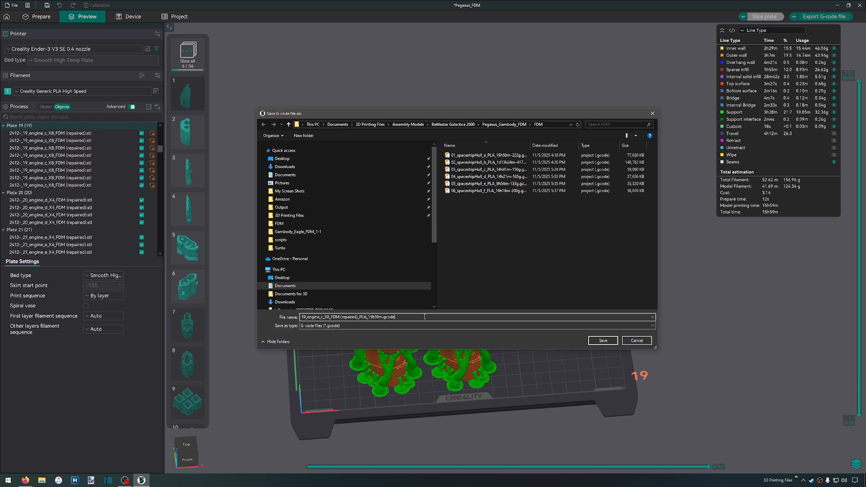
# Remove "FDM (repaired)" from the name, append "-157g", and save the G-code as 19_engine_c_X8_PLA_15h59m-157g.gcode
pyautogui.hotkey('ctrl', 'shift', 'Right')
pyautogui.hotkey('ctrl', 'shift', 'Right')
pyautogui.hotkey('shift', 'Left')
pyautogui.hotkey('shift', 'Left')
pyautogui.hotkey('shift', 'Left')
pyautogui.hotkey('shift', 'Left')
pyautogui.hotkey('shift', 'Left')
pyautogui.press('Delete')
pyautogui.write('-157g')
pyautogui.press('Return')
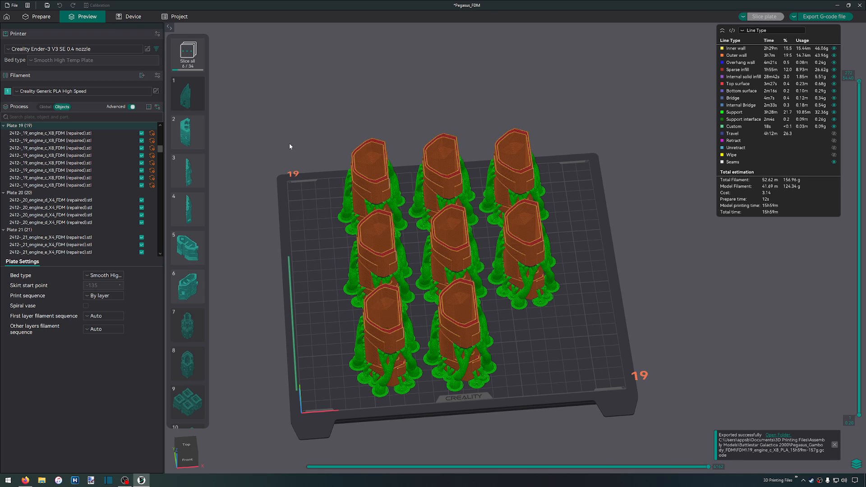
# Return to the plate editing view, check the project information page, and go back to the plates
pyautogui.scroll(-4, 282, 136)
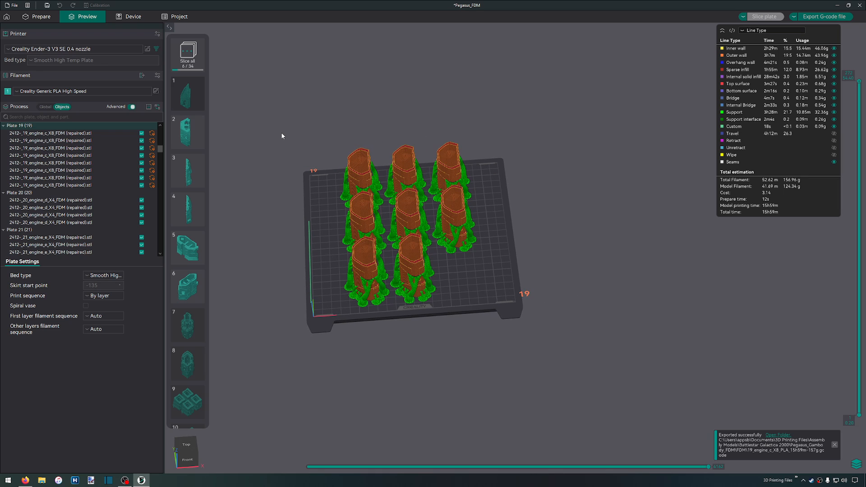
pyautogui.click(29, 24)
pyautogui.scroll(-3, 251, 142)
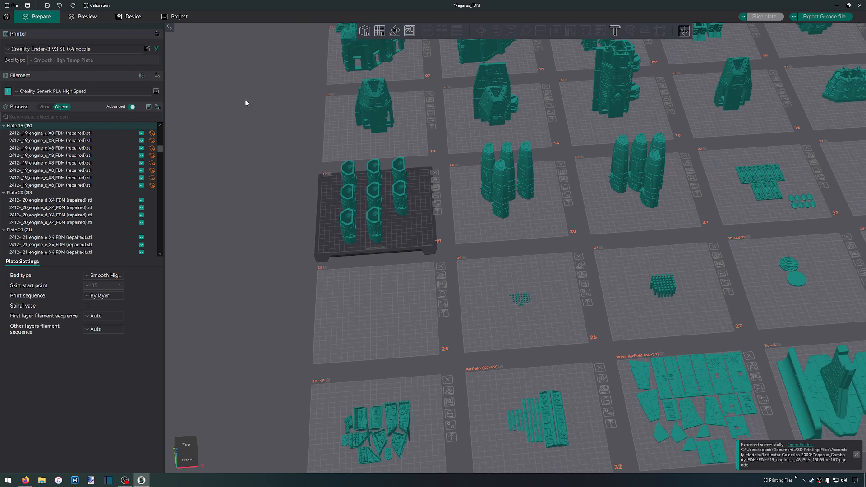
pyautogui.click(173, 19)
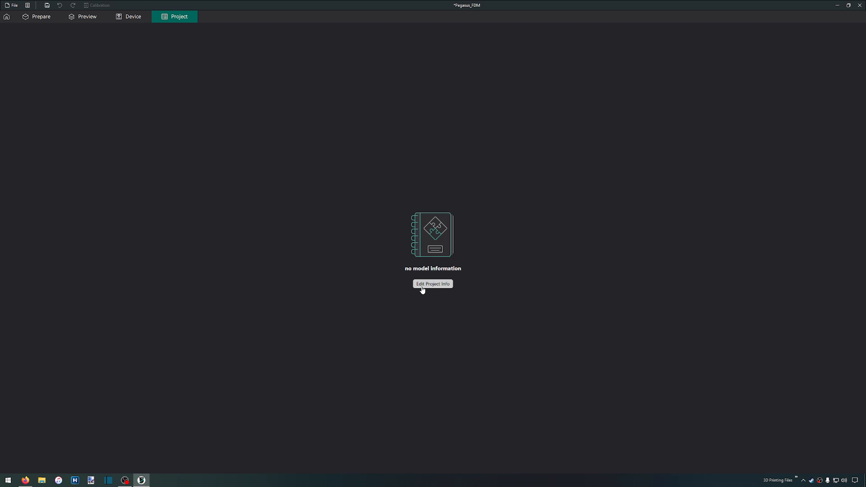
pyautogui.click(41, 17)
pyautogui.scroll(-2, 245, 195)
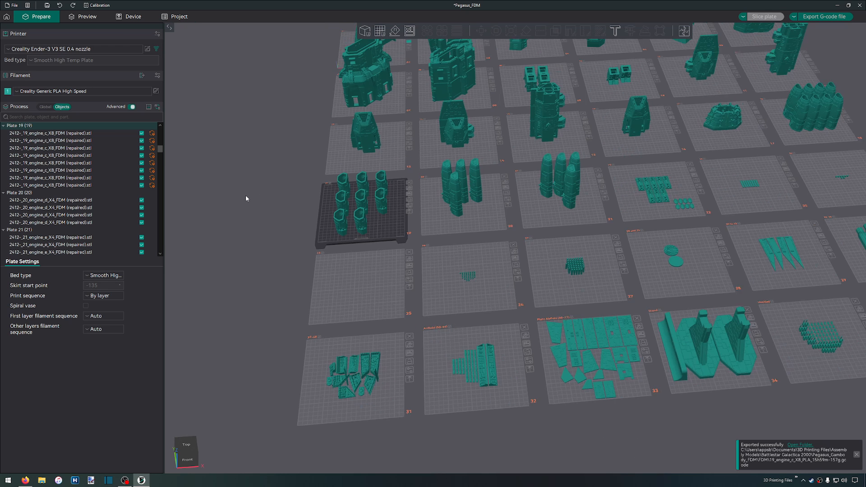
# Examine the plates around plate 19 from several angles and look at the available printer presets
pyautogui.scroll(-2, 289, 201)
pyautogui.moveTo(282, 134); pyautogui.dragTo(249, 120)
pyautogui.scroll(5, 239, 127)
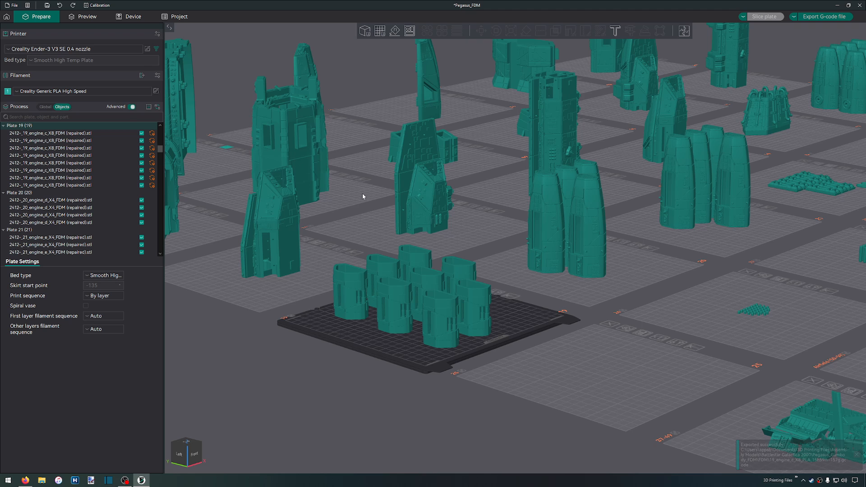
pyautogui.scroll(1, 368, 220)
pyautogui.moveTo(368, 220); pyautogui.dragTo(526, 252)
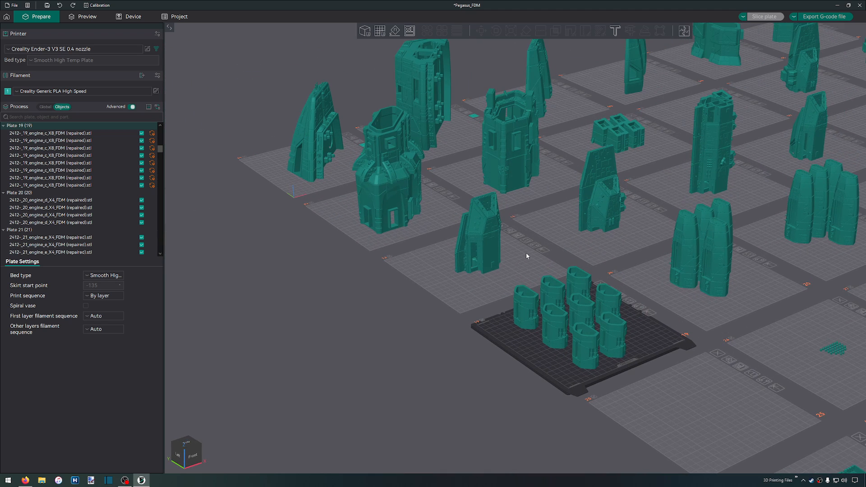
pyautogui.moveTo(526, 209); pyautogui.dragTo(492, 231)
pyautogui.moveTo(492, 232); pyautogui.dragTo(470, 255, button='right')
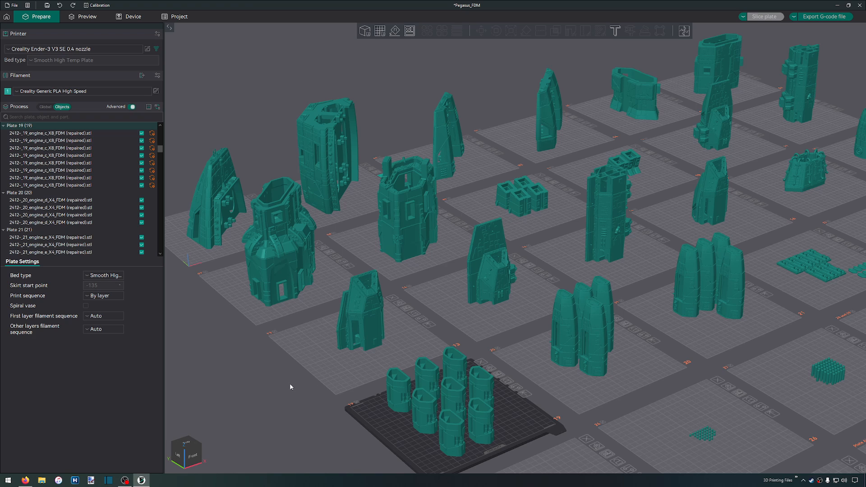
pyautogui.click(119, 48)
pyautogui.click(267, 58)
pyautogui.scroll(-5, 420, 277)
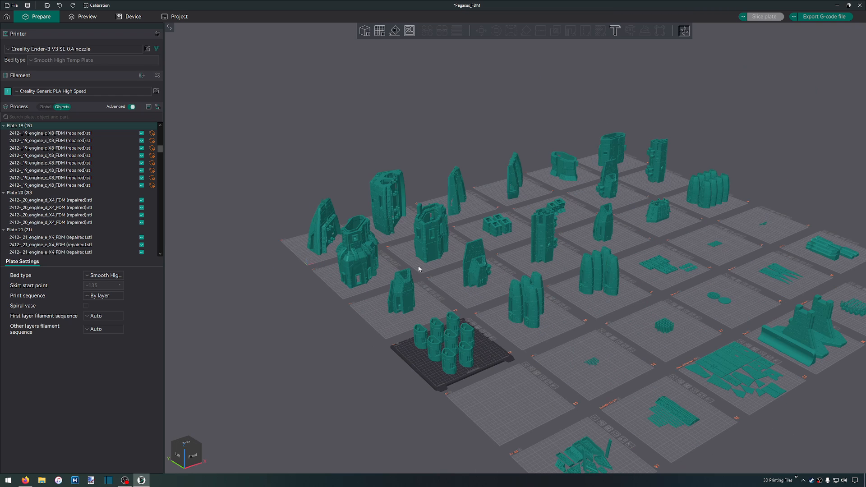
pyautogui.scroll(5, 418, 267)
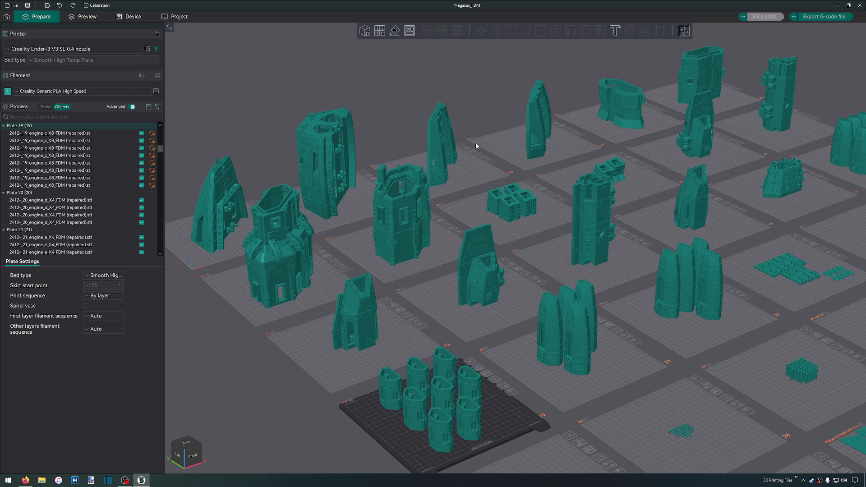
pyautogui.scroll(5, 291, 294)
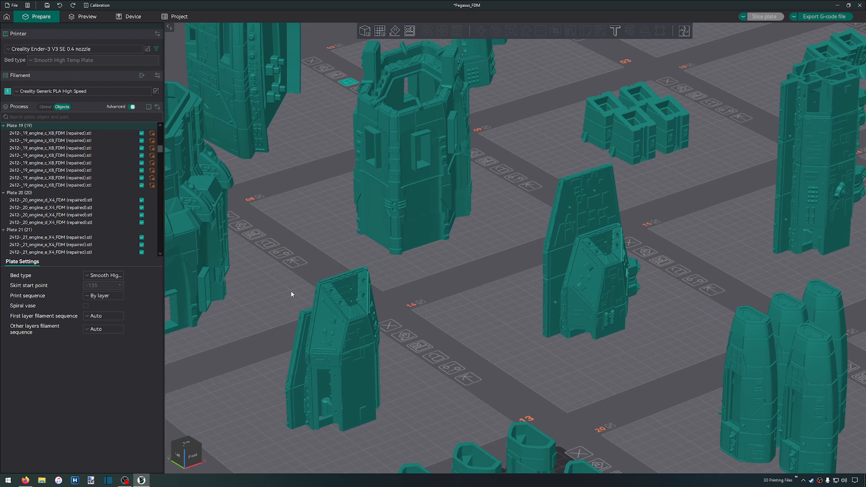
# Switch to Firefox and open the Pegasus manual, 2412-Assembly Manual for ALL.pdf
pyautogui.click(25, 480)
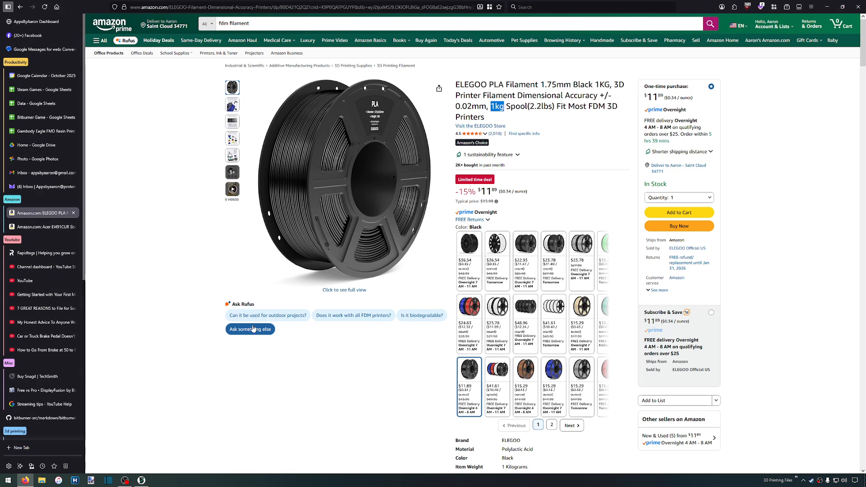
pyautogui.scroll(-1, 46, 406)
pyautogui.scroll(-5, 45, 406)
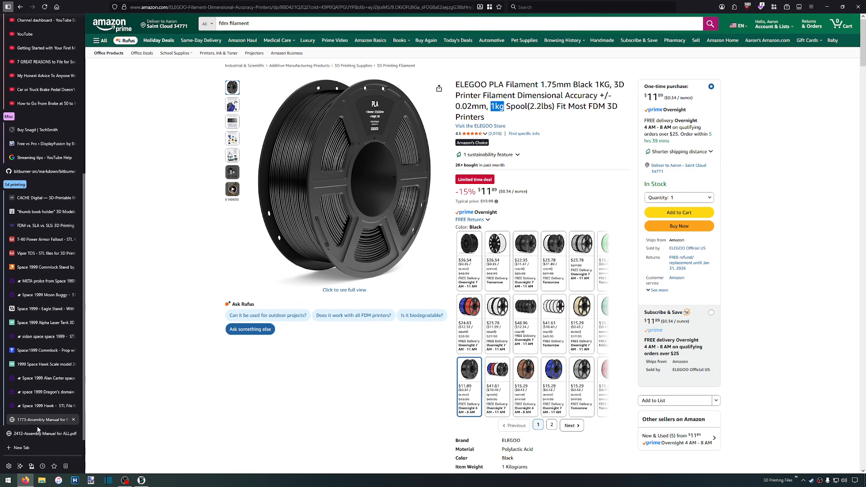
pyautogui.click(43, 434)
pyautogui.scroll(-3, 322, 250)
pyautogui.scroll(6, 351, 252)
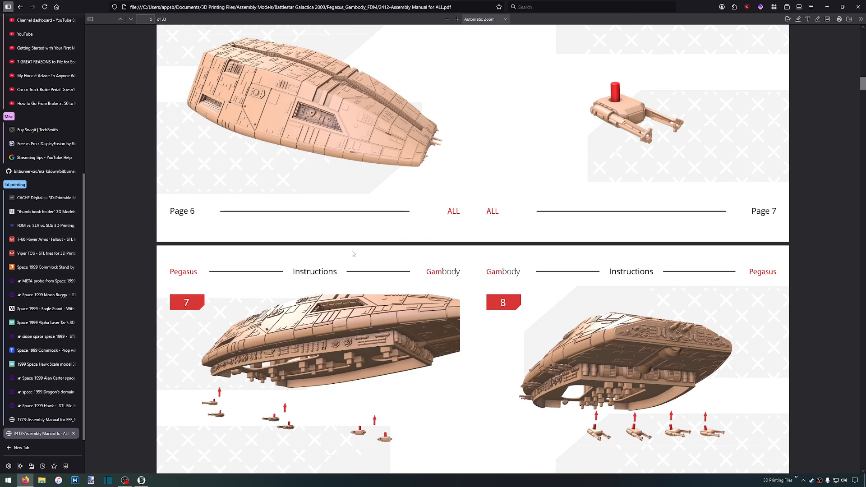
# Review the manual's flight pod assembly instructions from step 37 through step 46
pyautogui.moveTo(863, 83); pyautogui.dragTo(862, 275)
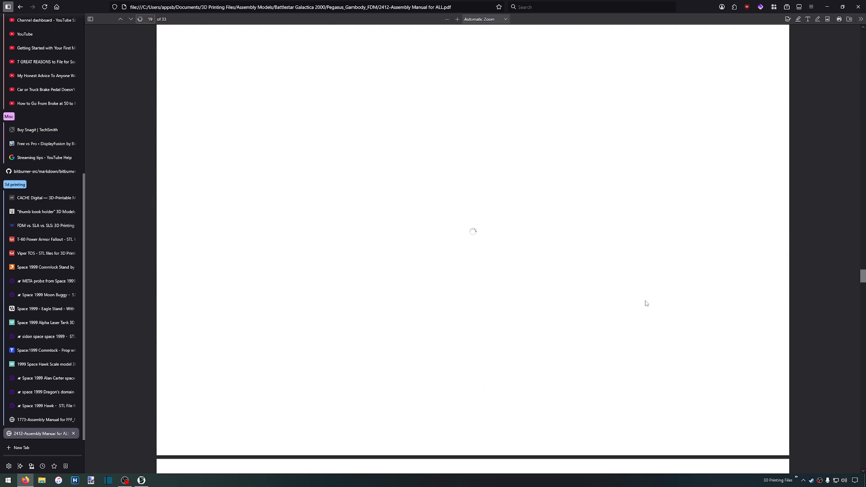
pyautogui.scroll(-5, 645, 303)
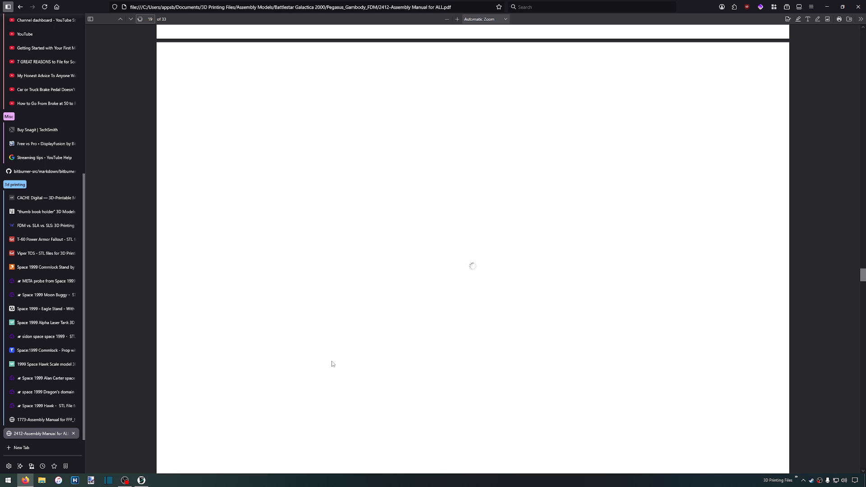
pyautogui.scroll(-3, 274, 310)
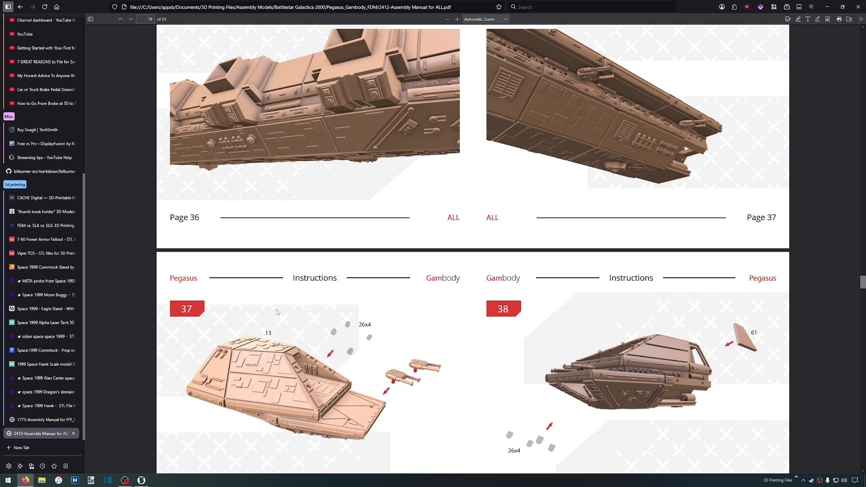
pyautogui.scroll(-3, 277, 309)
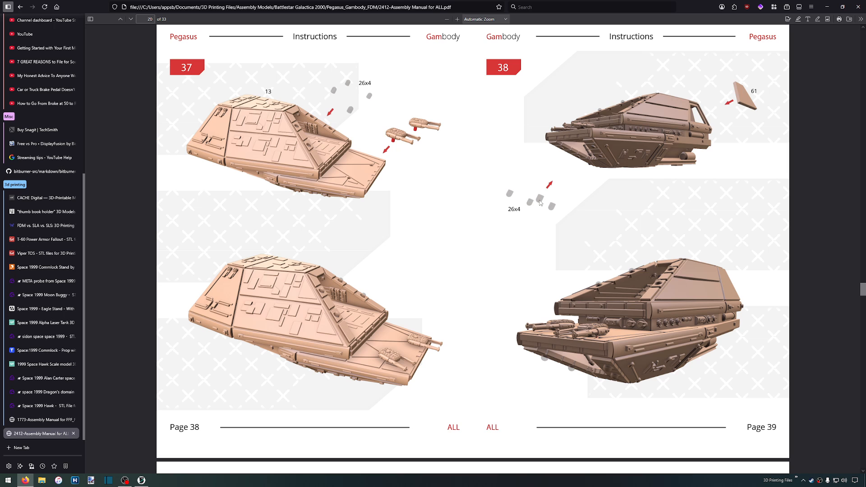
pyautogui.scroll(-7, 540, 202)
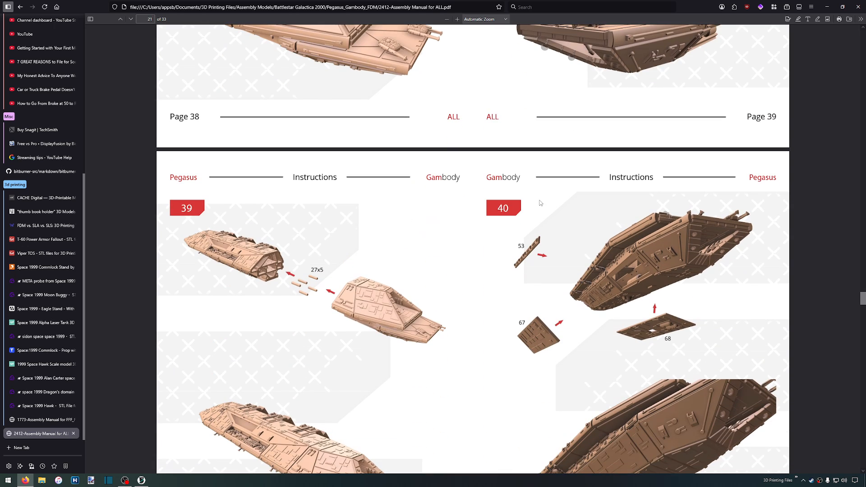
pyautogui.scroll(-12, 540, 203)
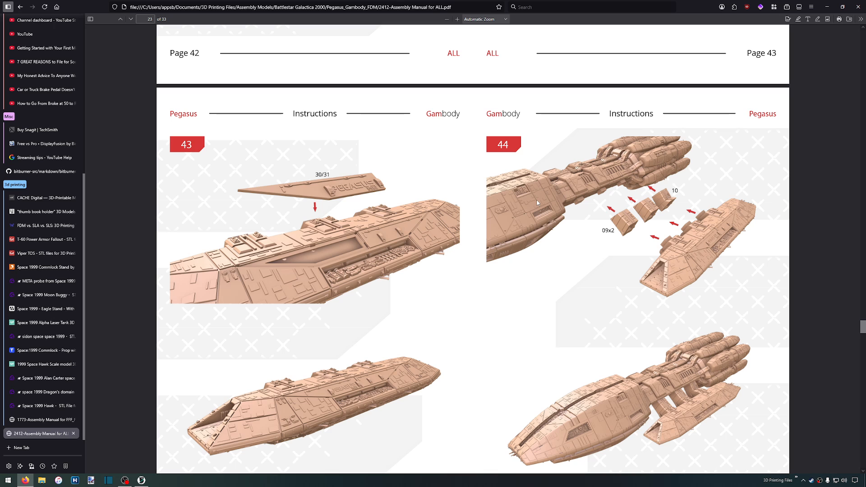
pyautogui.scroll(-8, 537, 203)
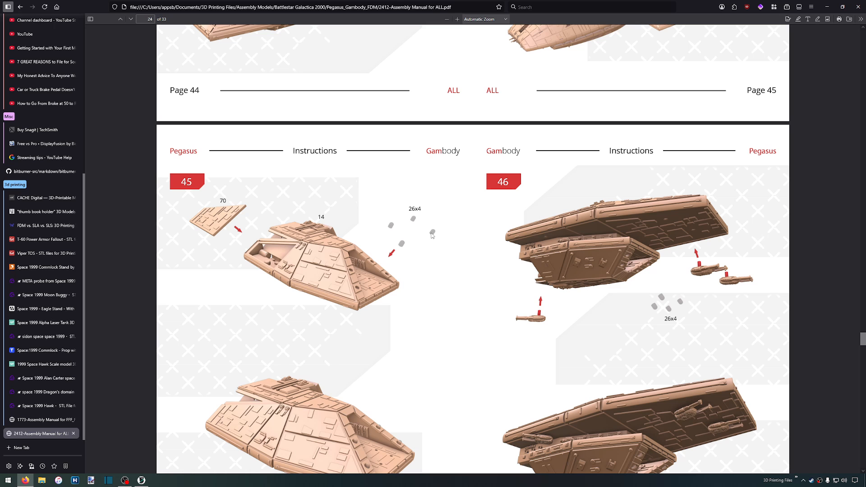
# Review the remaining assembly instructions through step 62, including the display stand, up to the manual's last page
pyautogui.scroll(-15, 432, 235)
pyautogui.scroll(-15, 432, 234)
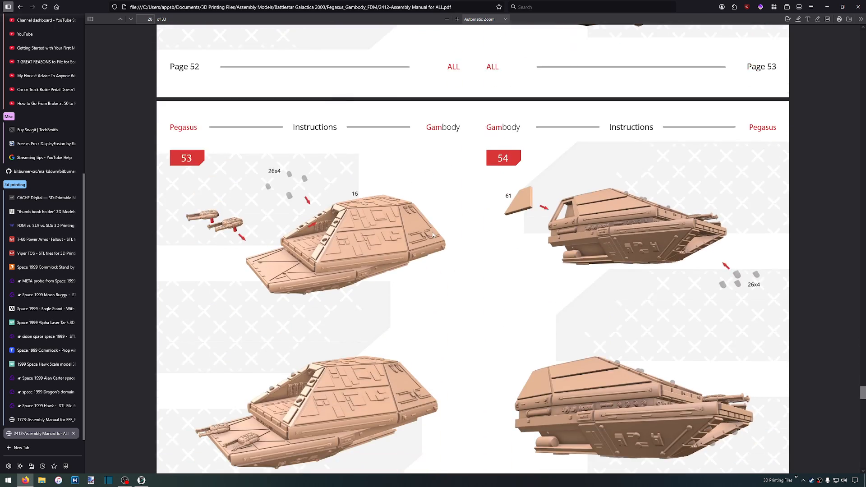
pyautogui.scroll(-5, 432, 235)
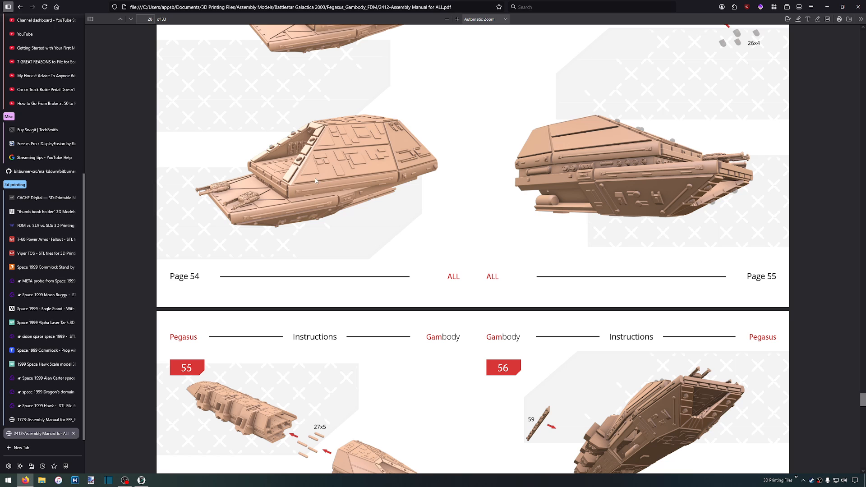
pyautogui.scroll(-4, 306, 180)
pyautogui.scroll(-10, 306, 180)
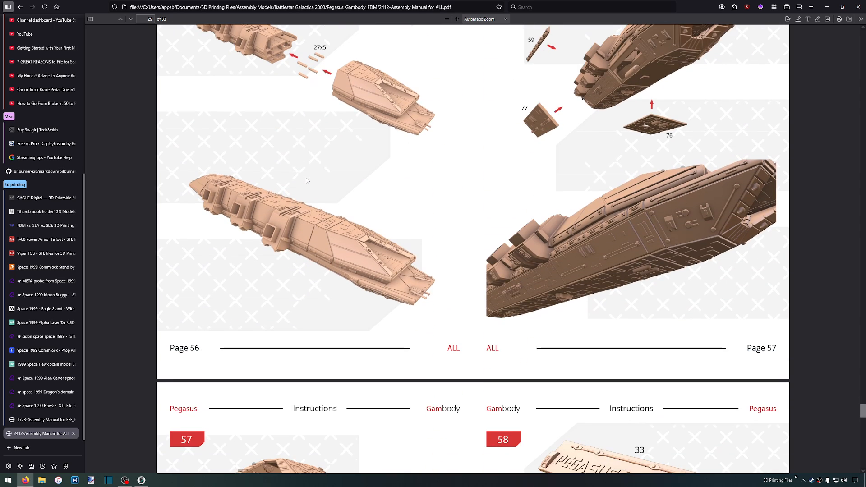
pyautogui.scroll(-10, 305, 181)
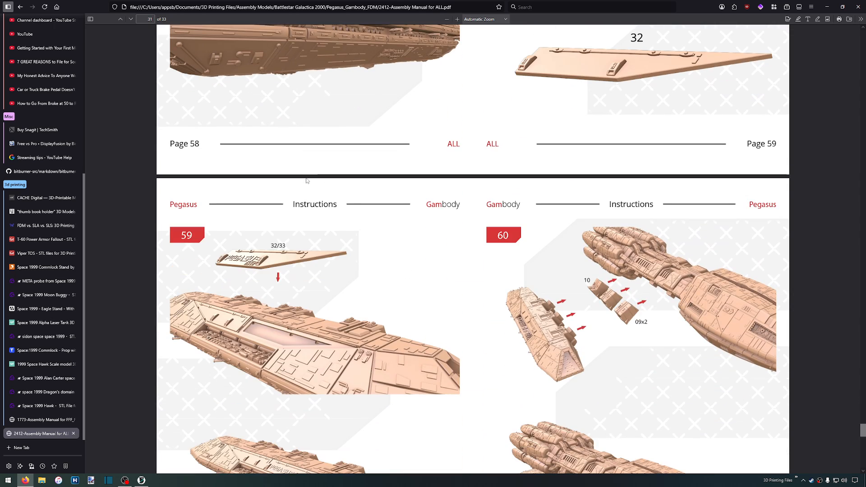
pyautogui.scroll(-1, 306, 180)
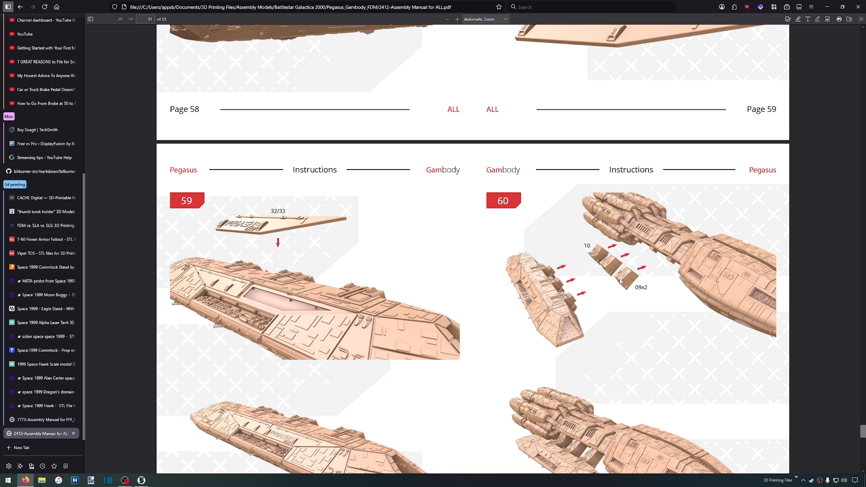
pyautogui.scroll(-7, 620, 281)
pyautogui.scroll(-10, 544, 225)
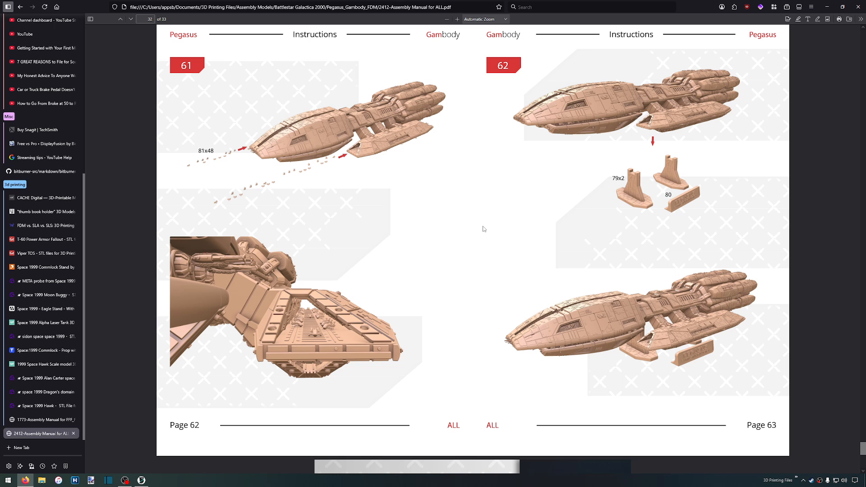
pyautogui.scroll(-4, 507, 231)
pyautogui.scroll(-4, 509, 232)
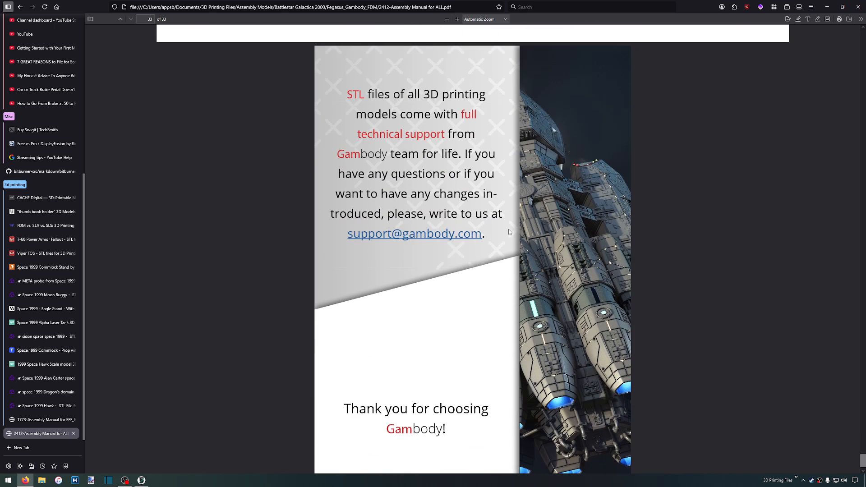